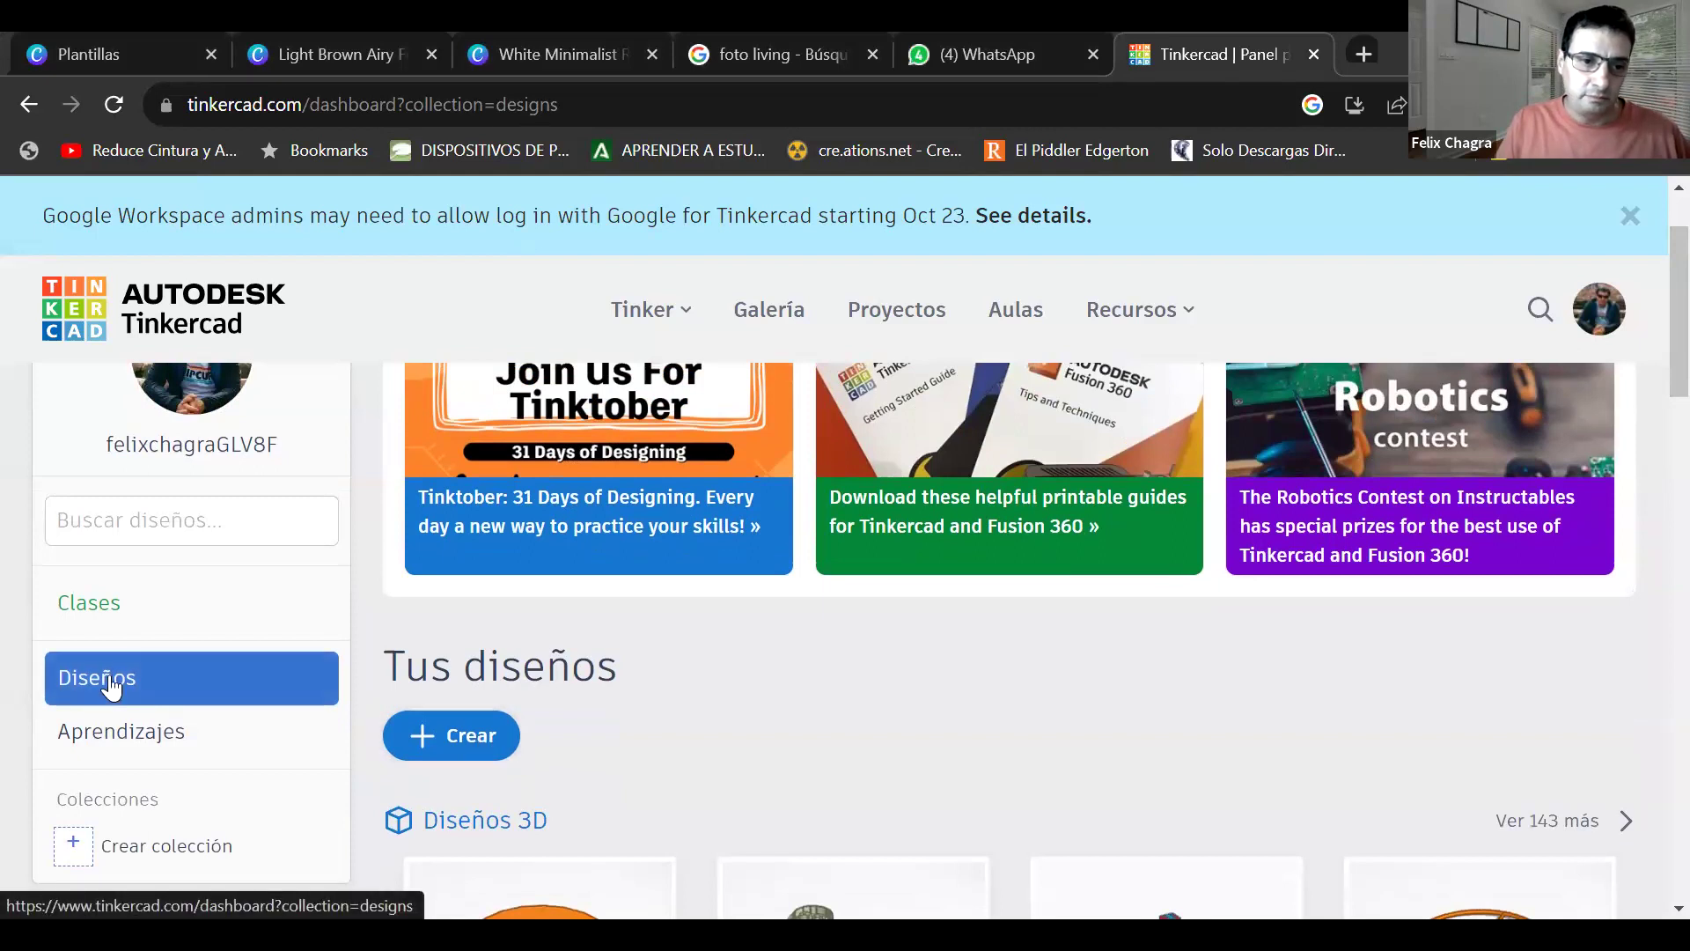
- Create a new circuit design and dismiss the tip about prebuilt starter circuits
{"action": "left_click", "coordinate": [444, 752]}
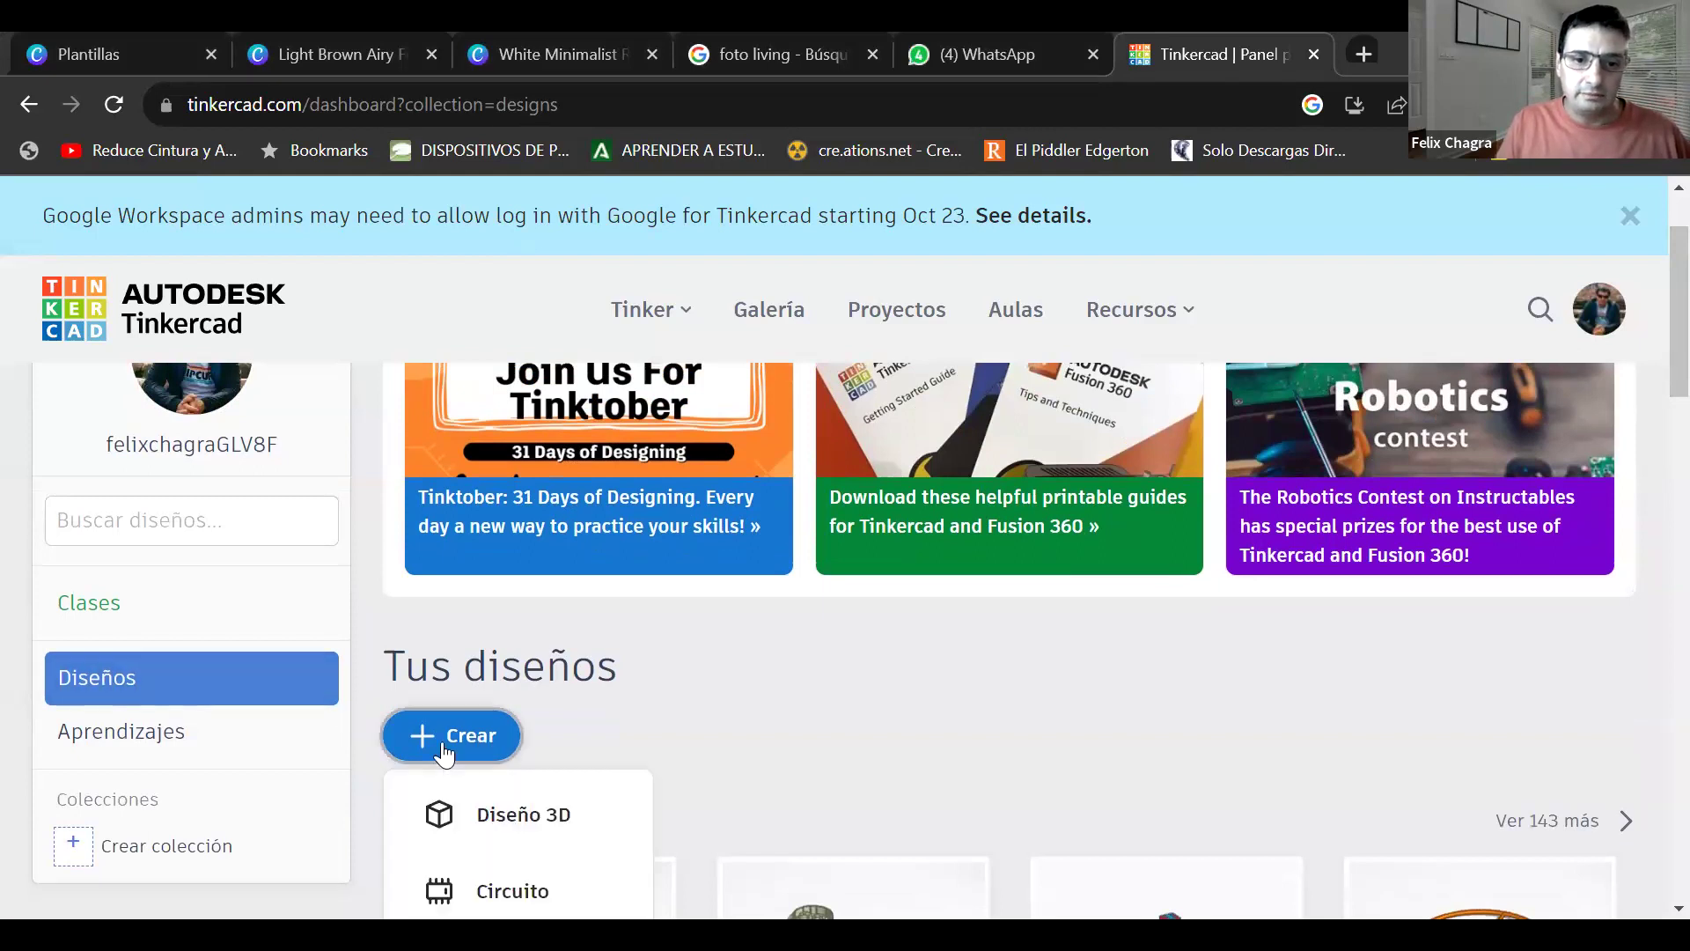
{"action": "scroll", "coordinate": [532, 717], "scroll_direction": "down", "scroll_amount": 2}
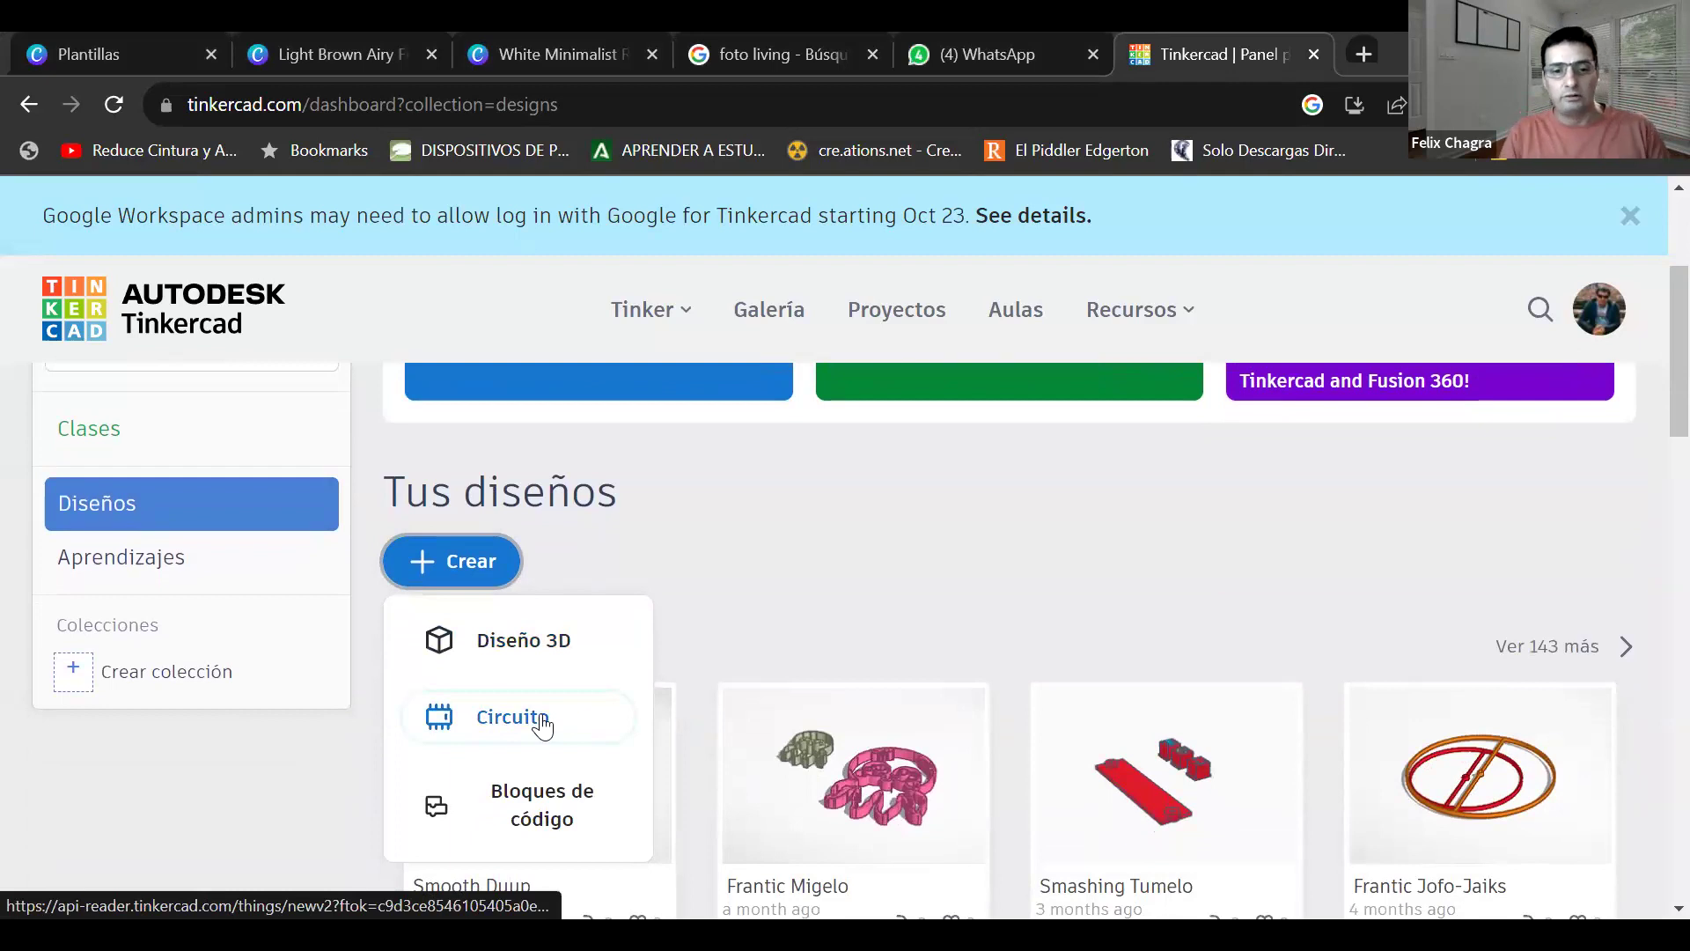
{"action": "left_click", "coordinate": [513, 717]}
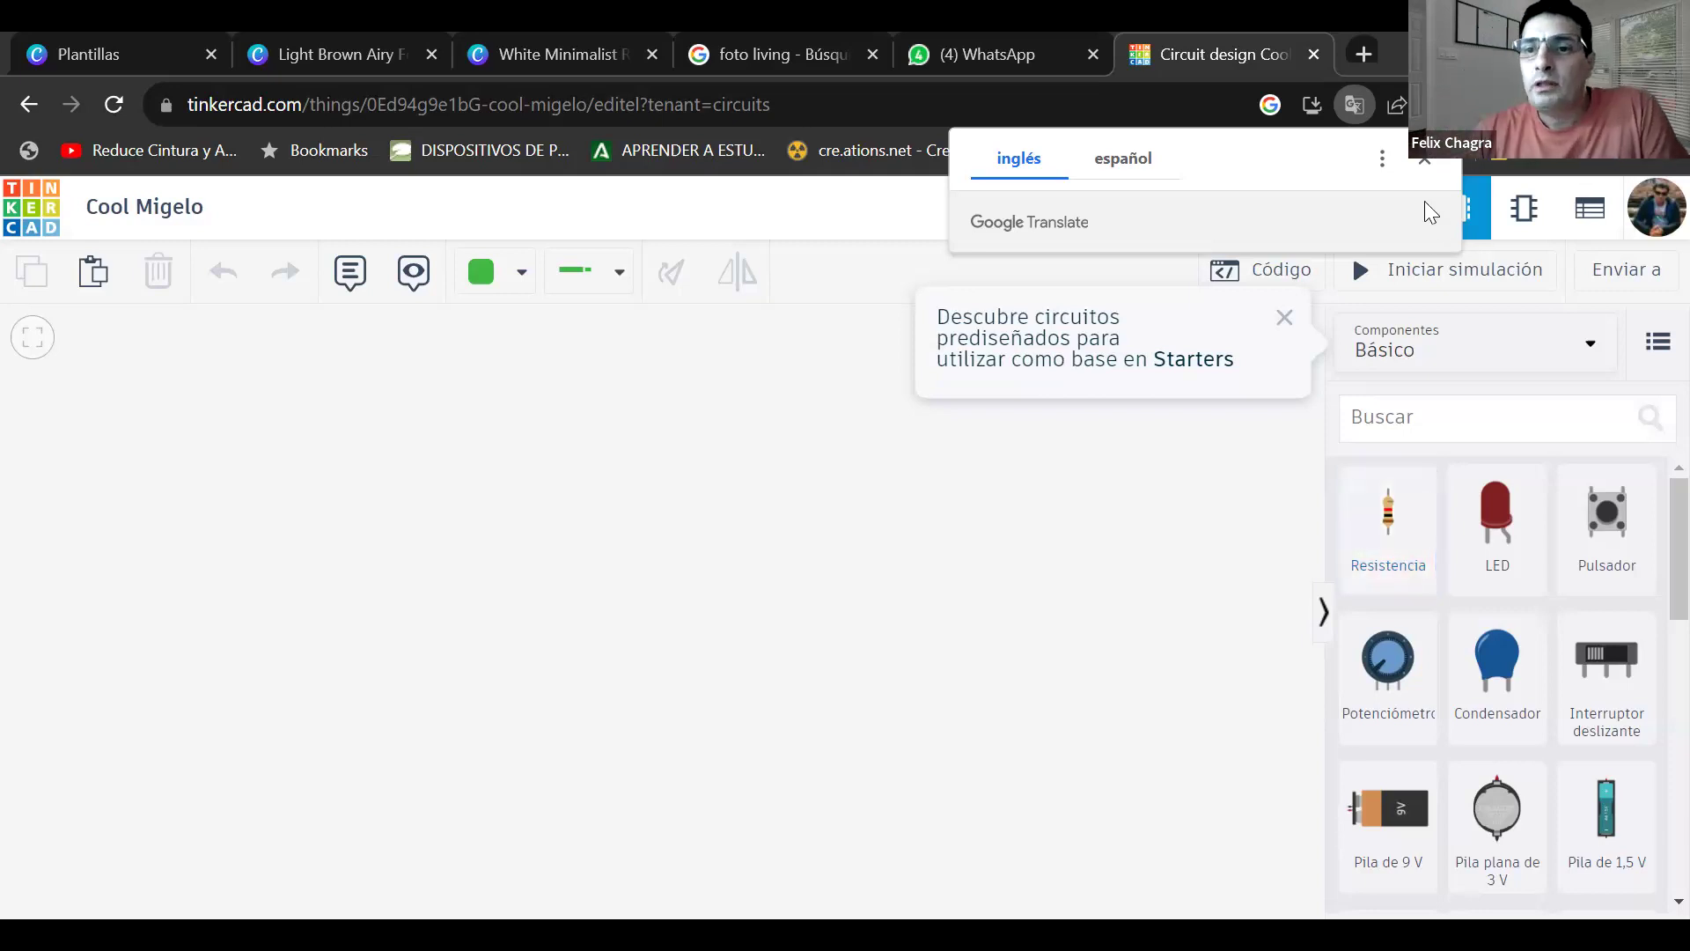
{"action": "left_click", "coordinate": [1285, 322]}
{"action": "left_click", "coordinate": [1286, 321]}
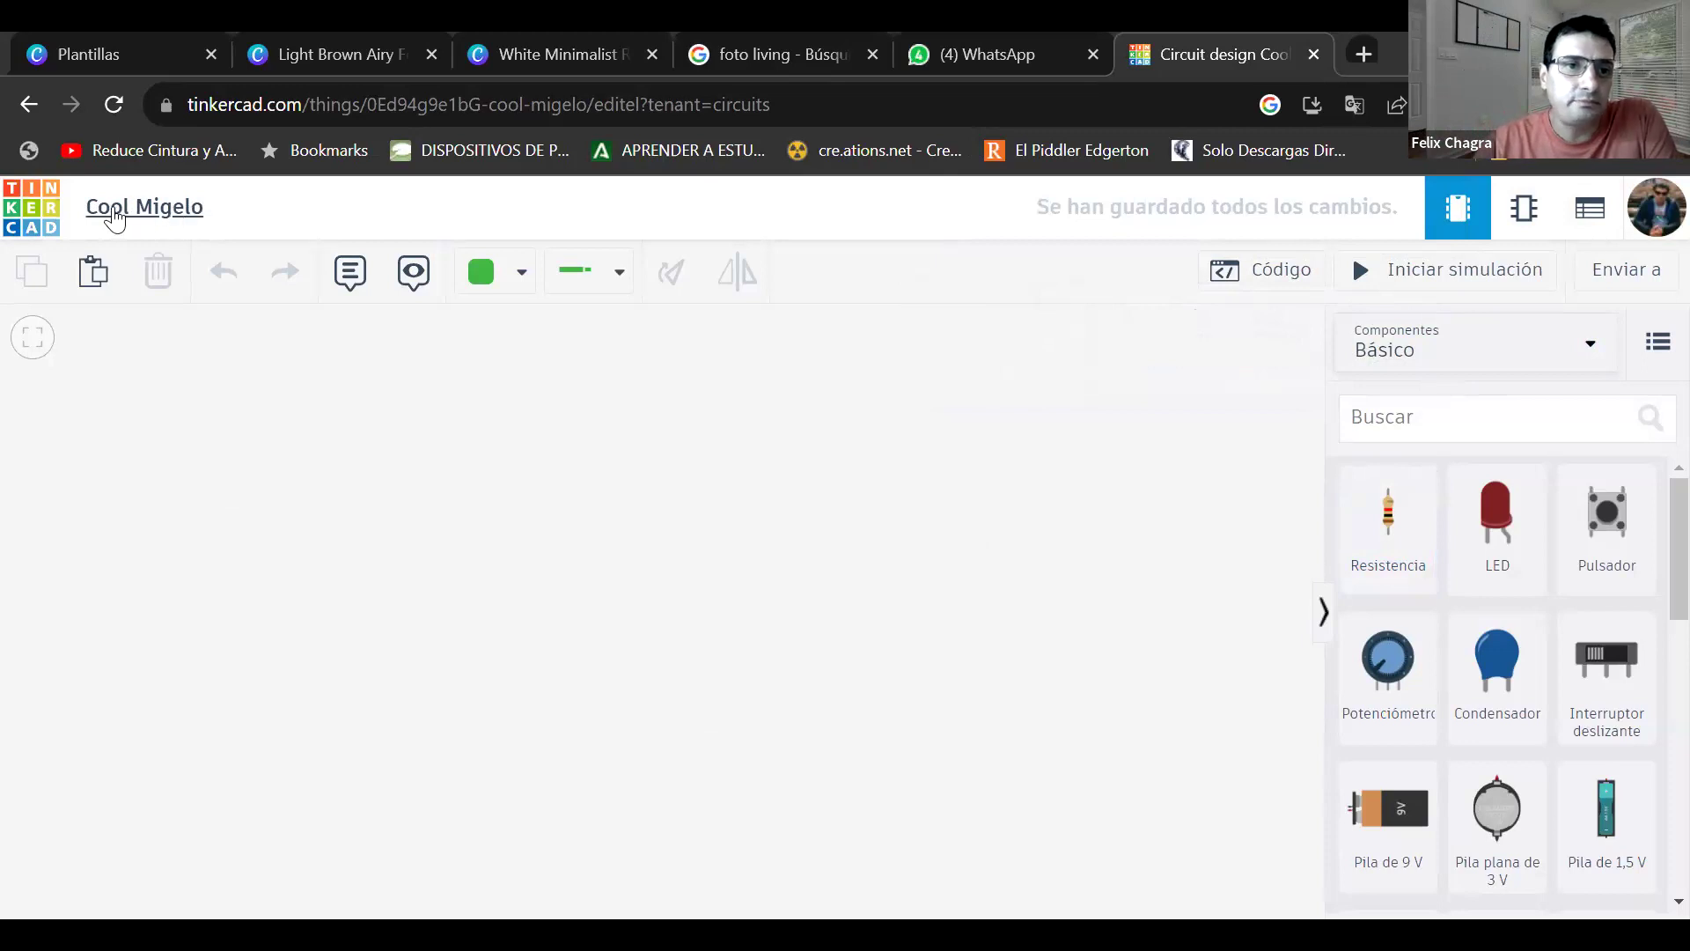
- Rename the circuit design as "Clase 1 Arduino"
{"action": "left_click", "coordinate": [171, 213]}
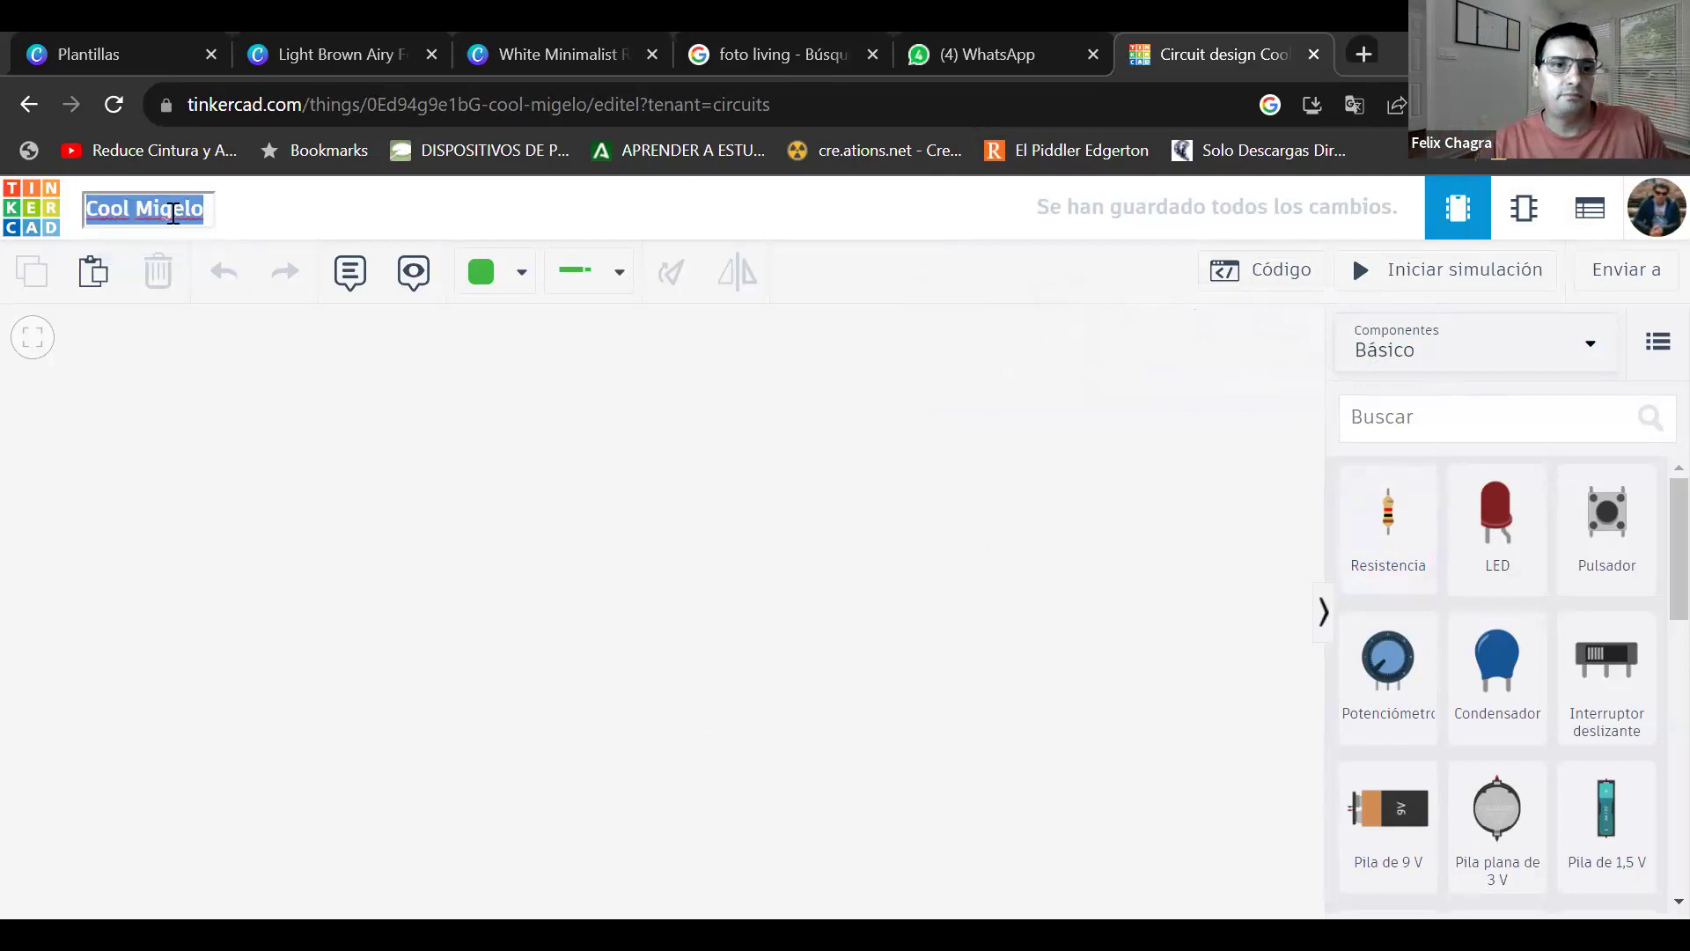
{"action": "type", "text": "Clase"}
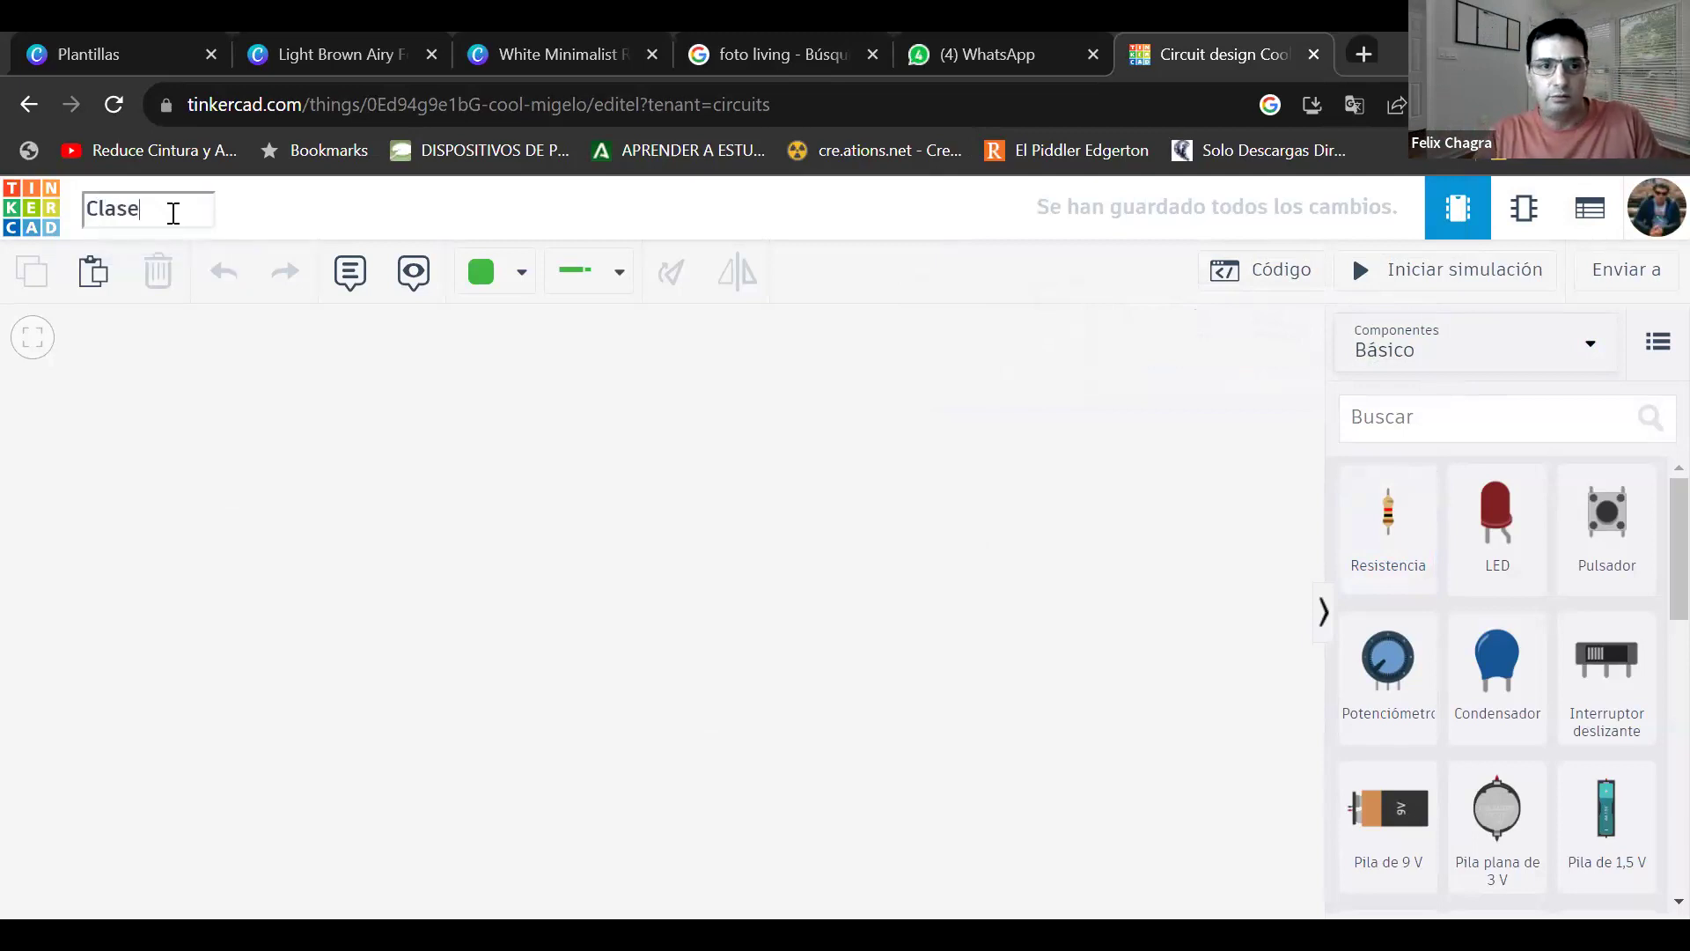
{"action": "type", "text": " 1 Arduino"}
{"action": "key", "text": "Escape"}
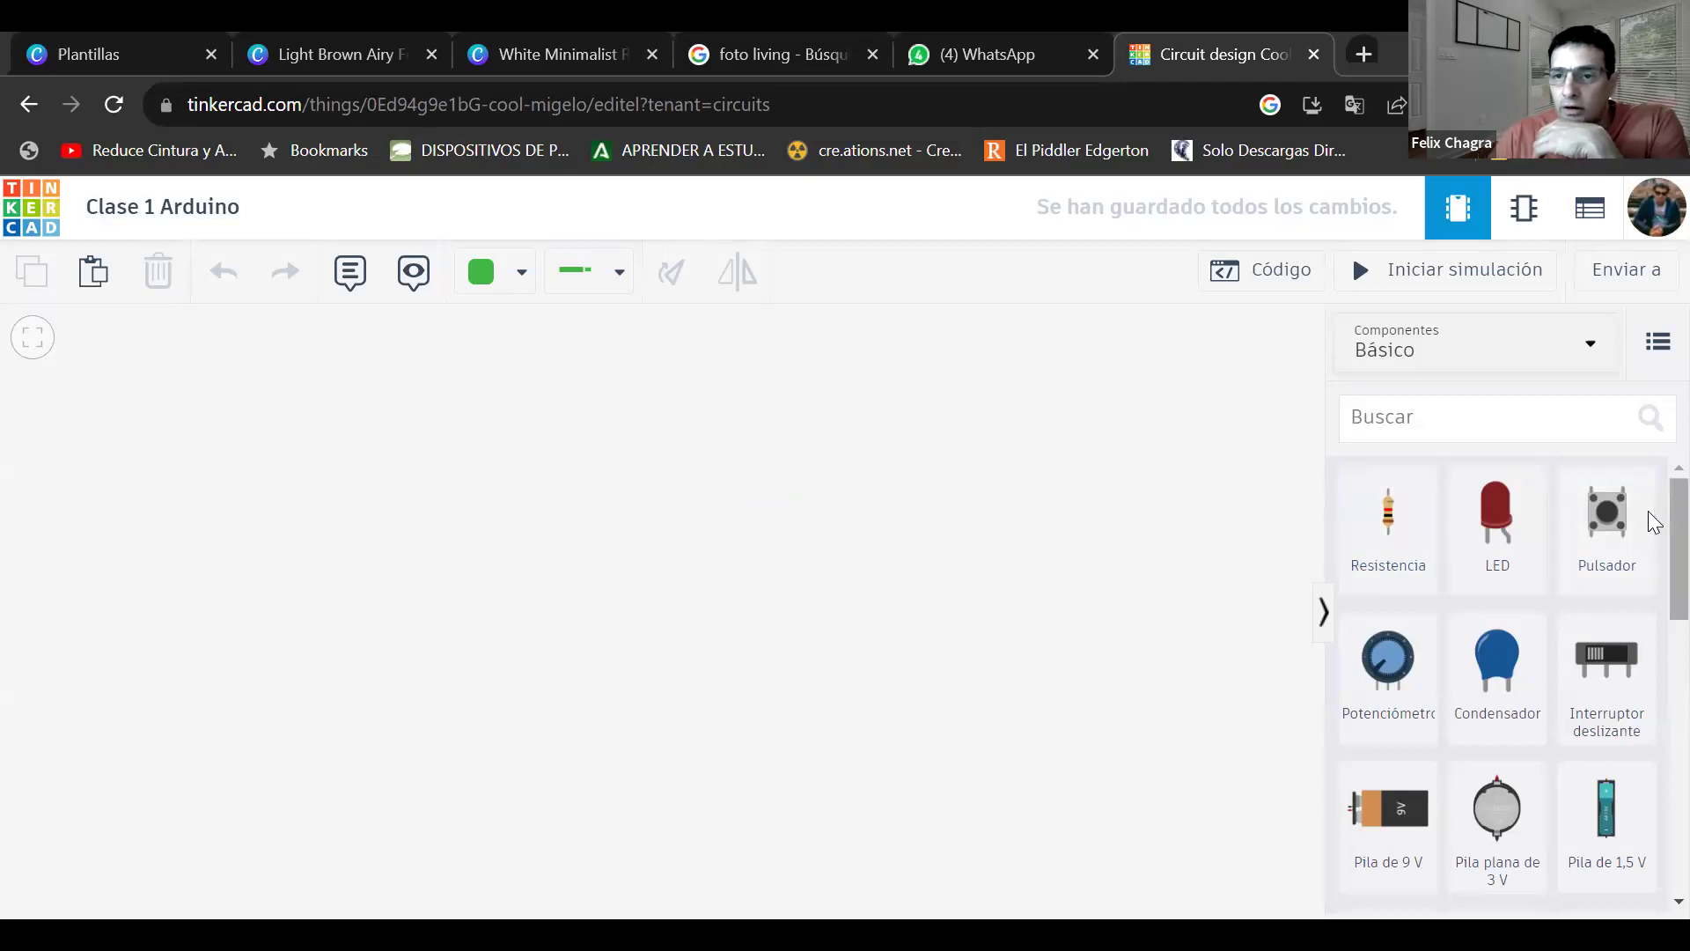
- Place an Arduino Uno R3 in the workspace and a small breadboard just to the right of it
{"action": "scroll", "coordinate": [1648, 528], "scroll_direction": "down", "scroll_amount": 8}
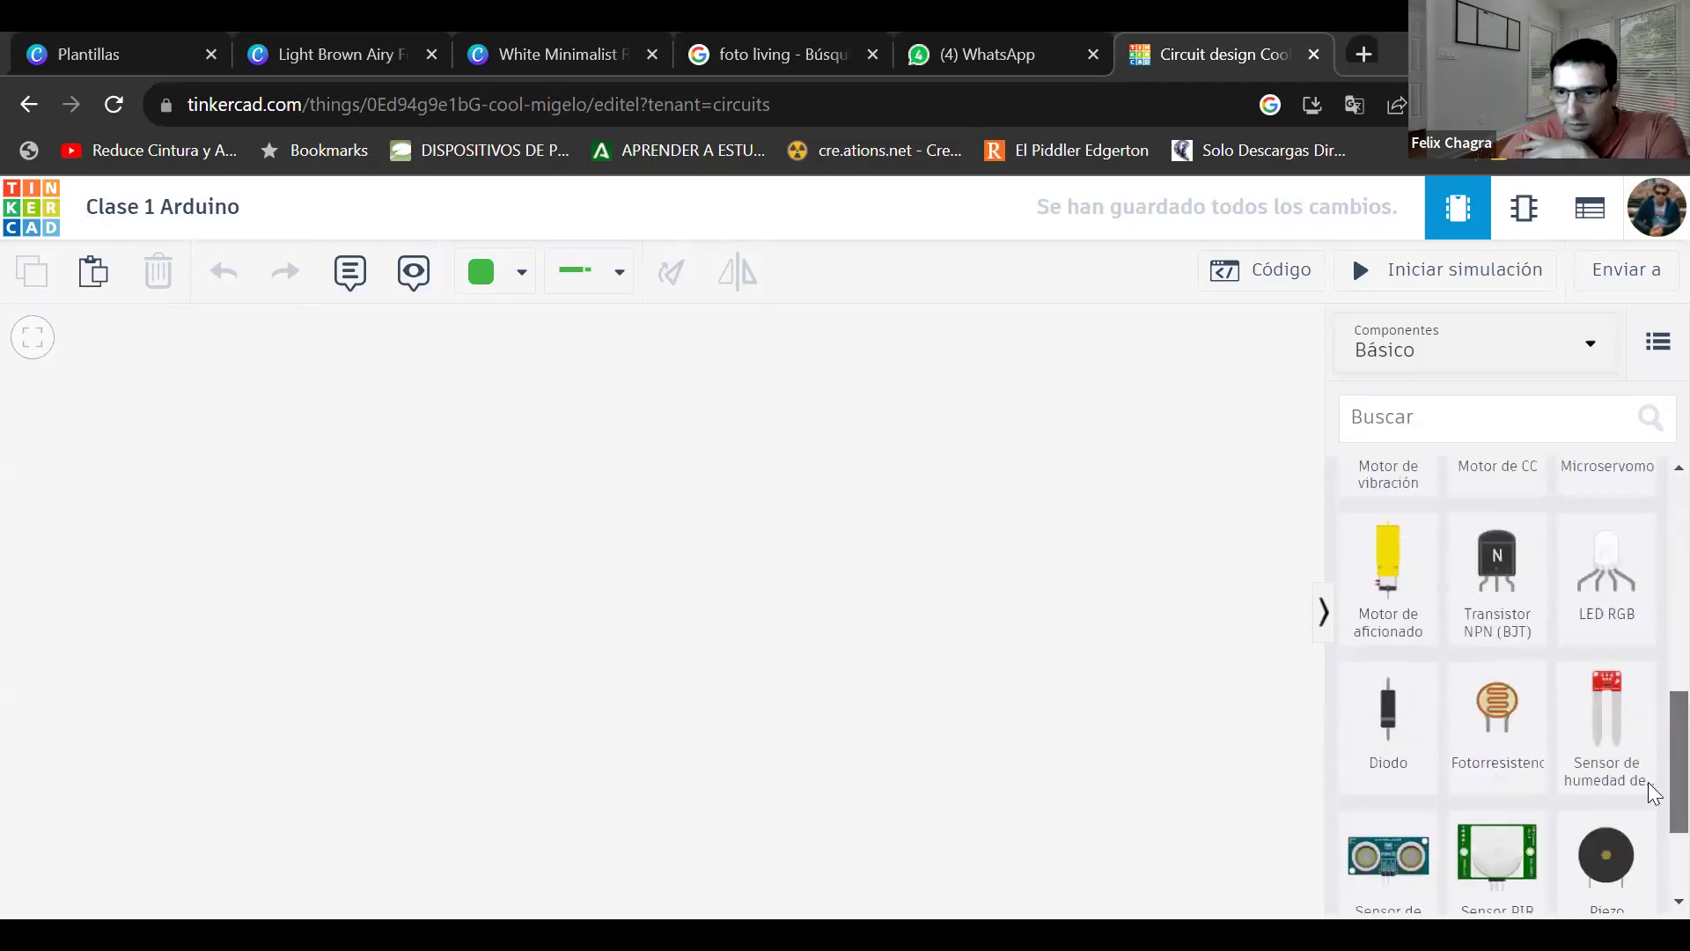
{"action": "scroll", "coordinate": [1651, 792], "scroll_direction": "down", "scroll_amount": 2}
{"action": "scroll", "coordinate": [1649, 616], "scroll_direction": "up", "scroll_amount": 8}
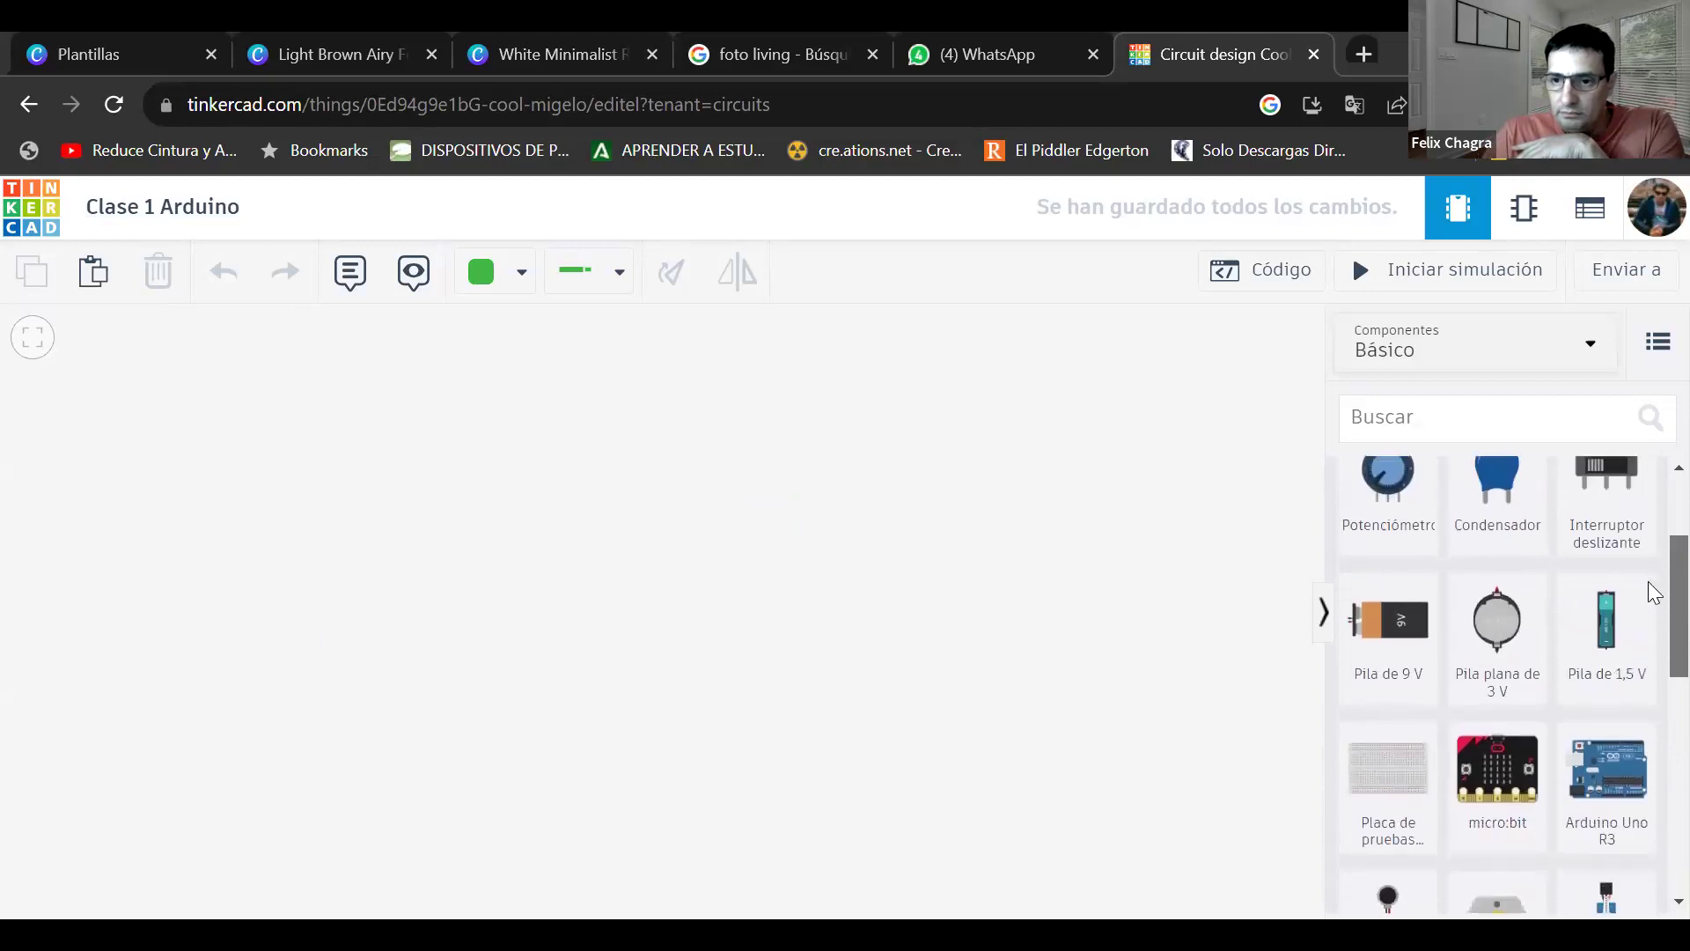
{"action": "scroll", "coordinate": [1648, 581], "scroll_direction": "down", "scroll_amount": 1}
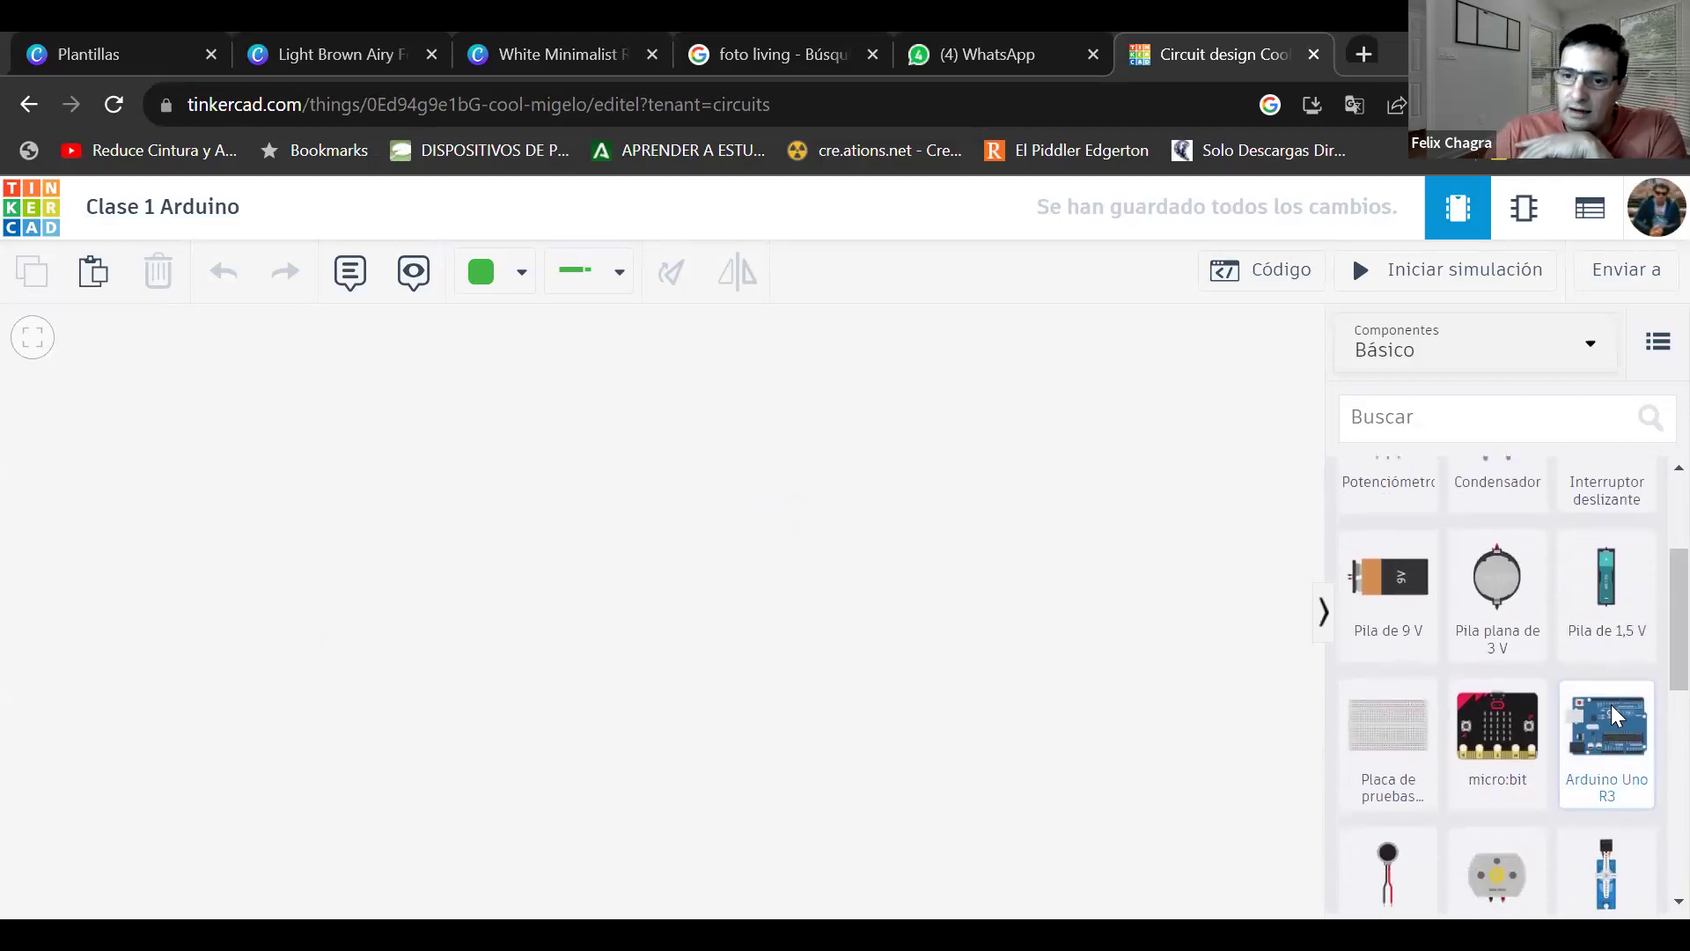
{"action": "left_click", "coordinate": [908, 616]}
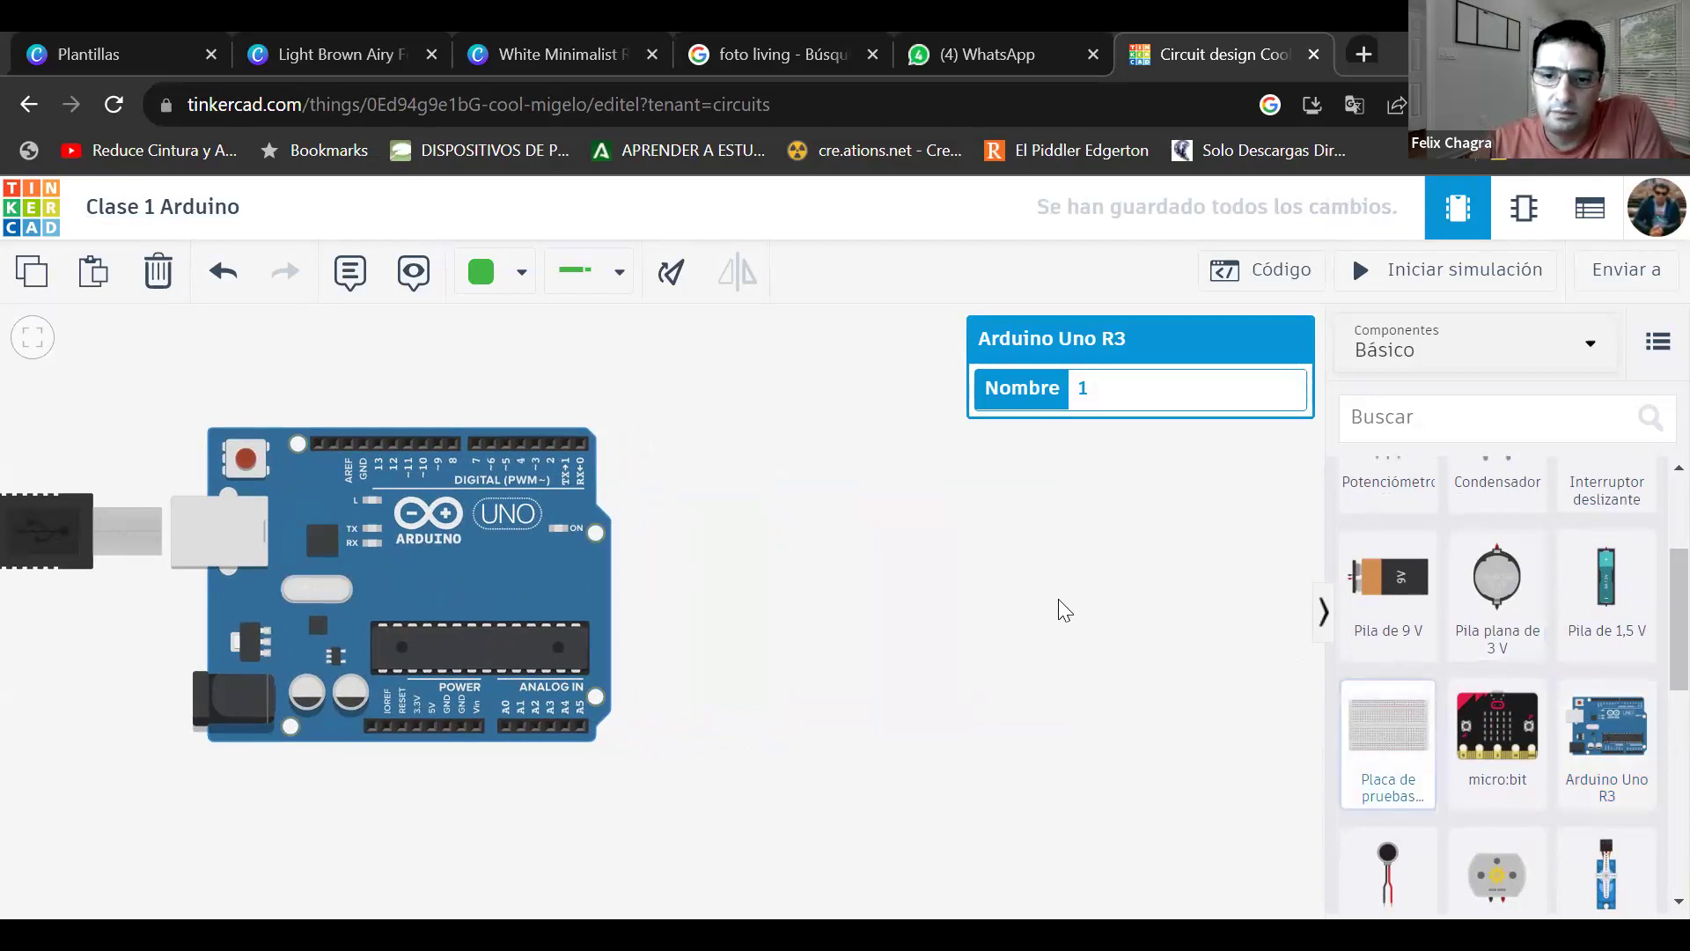
{"action": "left_click_drag", "start_coordinate": [1058, 598], "coordinate": [913, 588]}
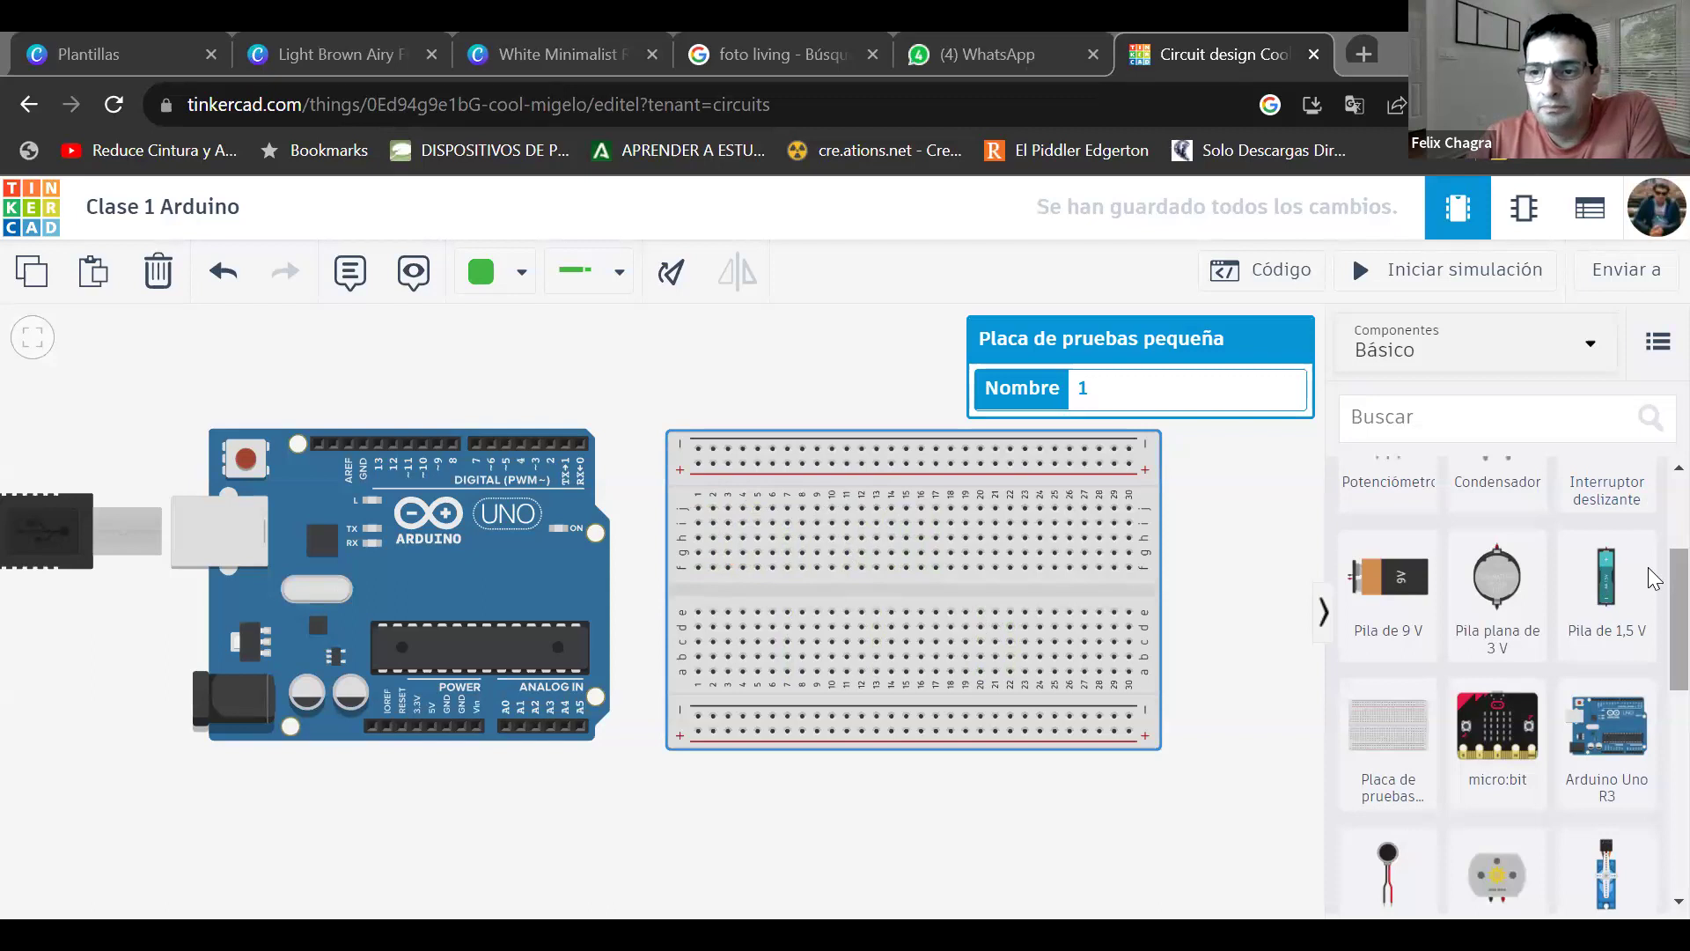
- Place a red LED in the breadboard's upper rows around column 7 and add a resistor above the board's right end
{"action": "scroll", "coordinate": [1653, 576], "scroll_direction": "up", "scroll_amount": 3}
{"action": "left_click_drag", "start_coordinate": [1494, 526], "coordinate": [811, 539]}
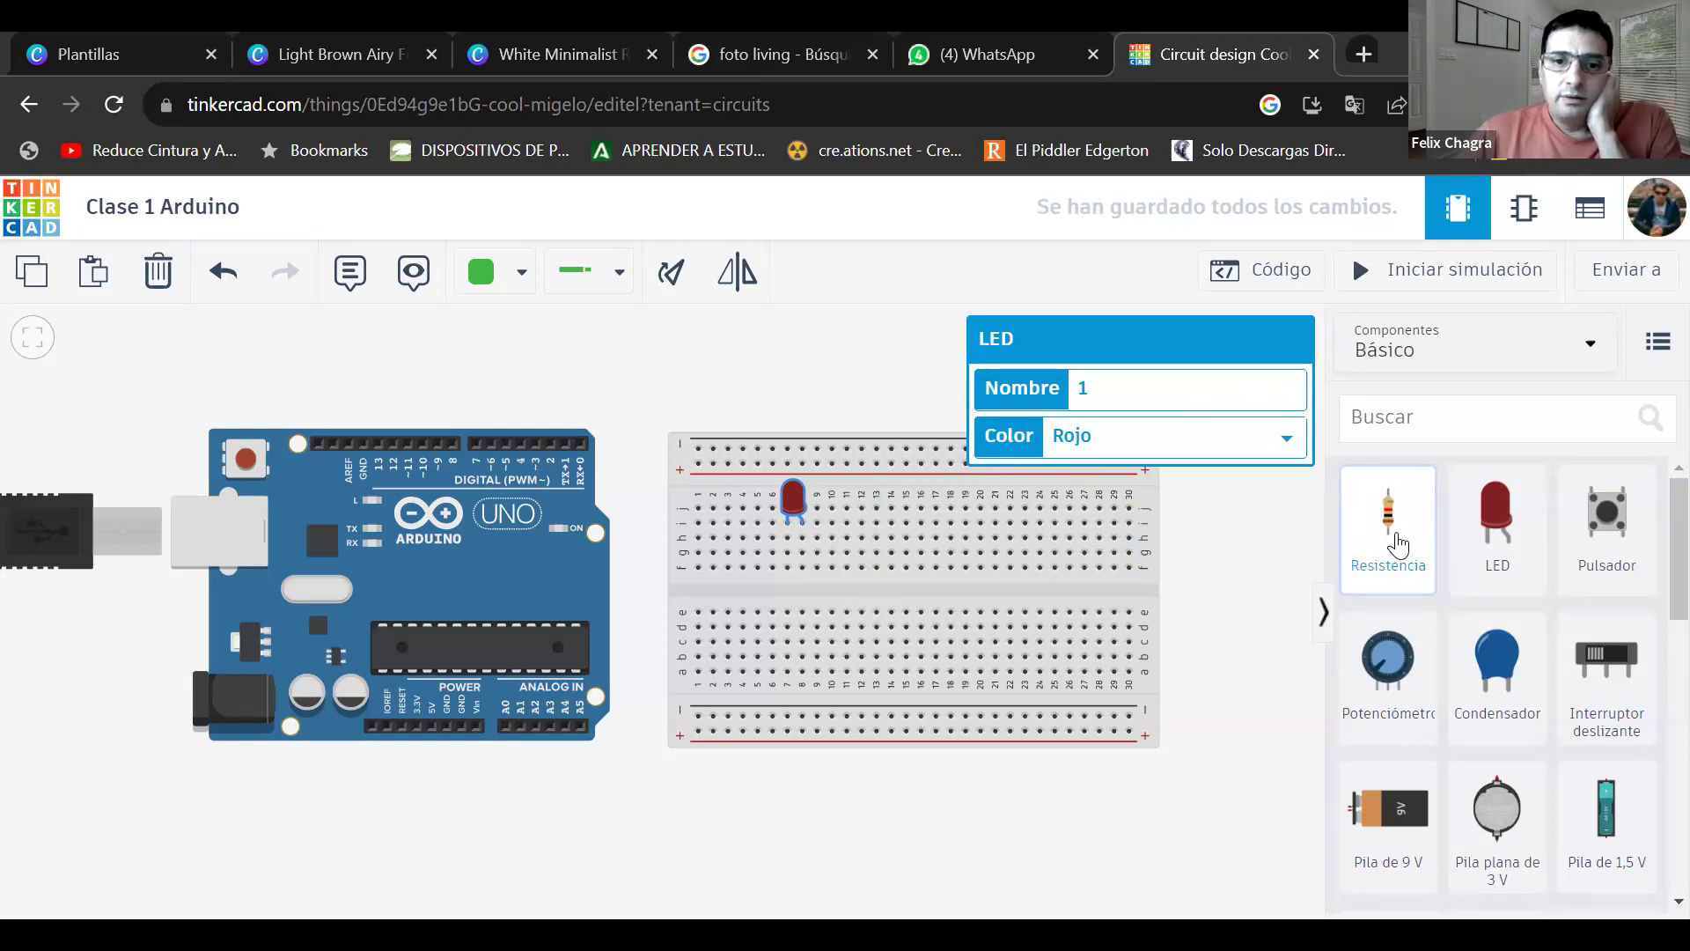
{"action": "left_click_drag", "start_coordinate": [870, 473], "coordinate": [865, 465]}
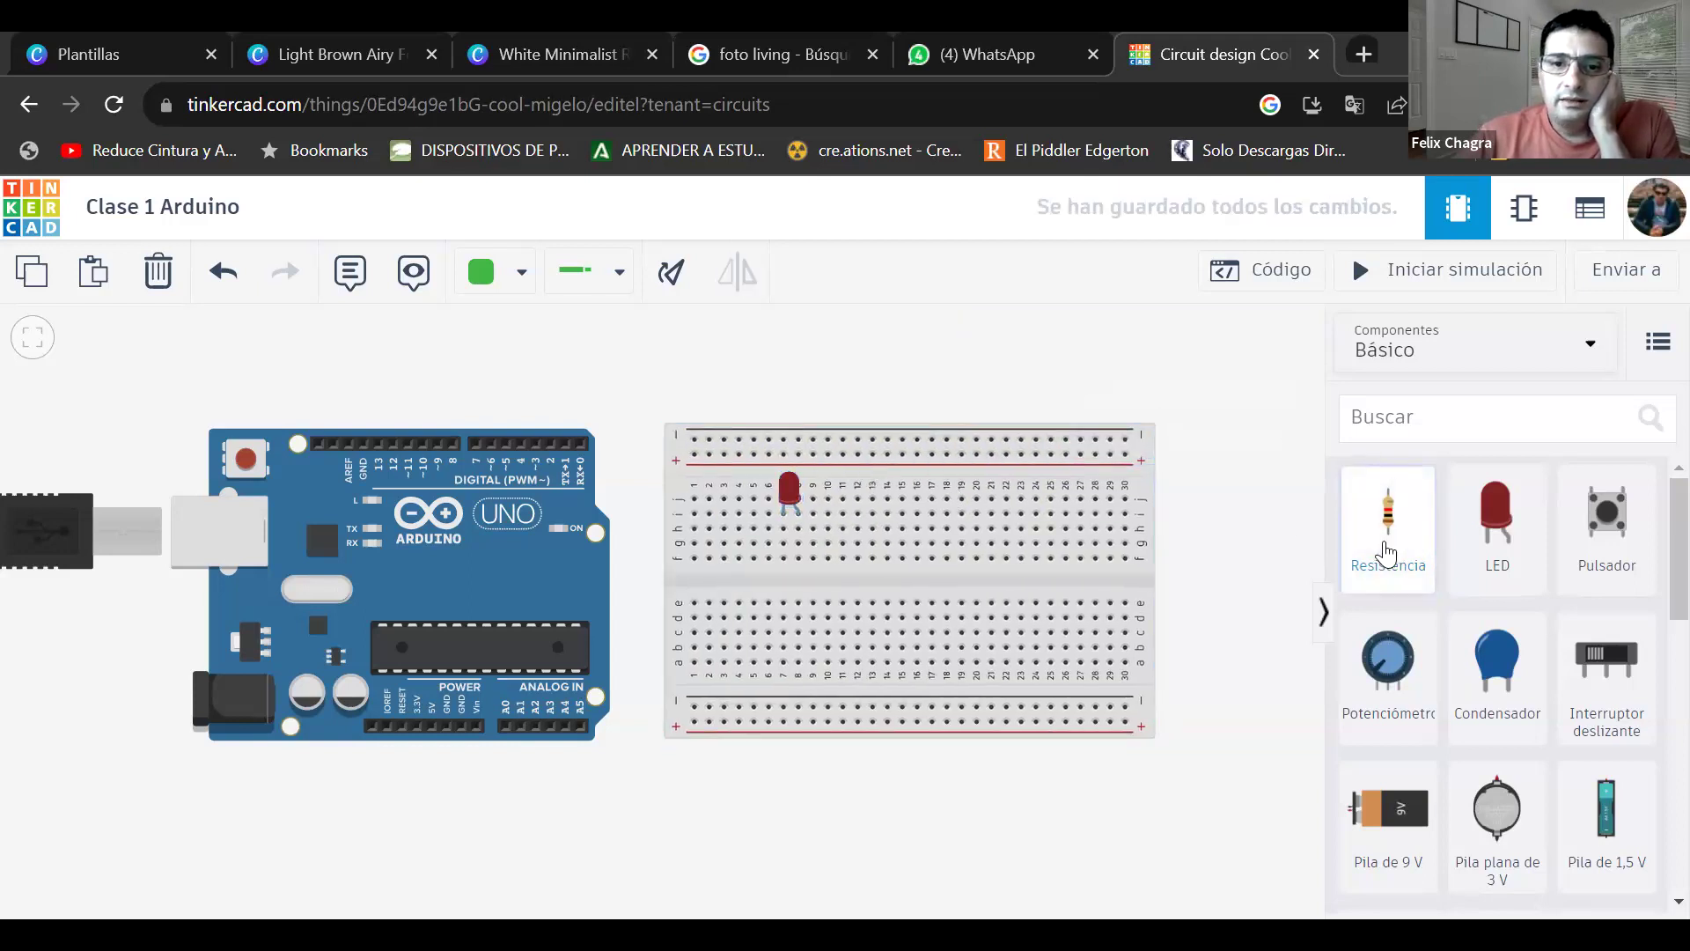
{"action": "left_click_drag", "start_coordinate": [1384, 553], "coordinate": [1151, 381]}
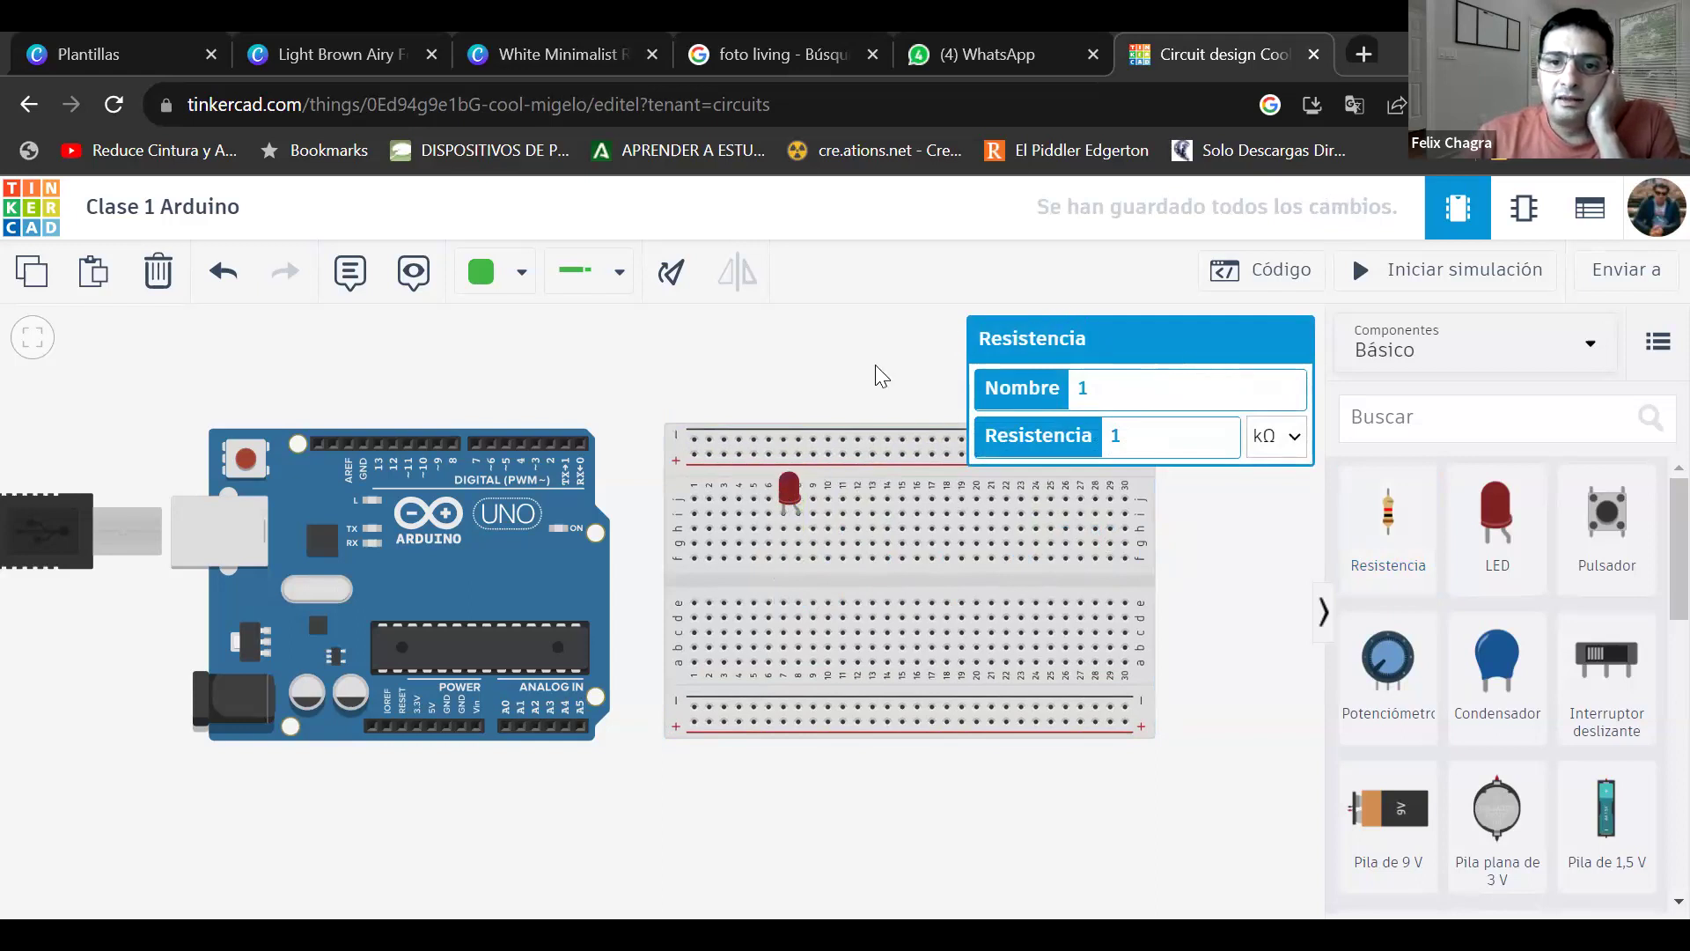
- Move the breadboard lower, then arrange the LED above it with the resistor directly beneath the LED's anode
{"action": "left_click_drag", "start_coordinate": [857, 477], "coordinate": [861, 584]}
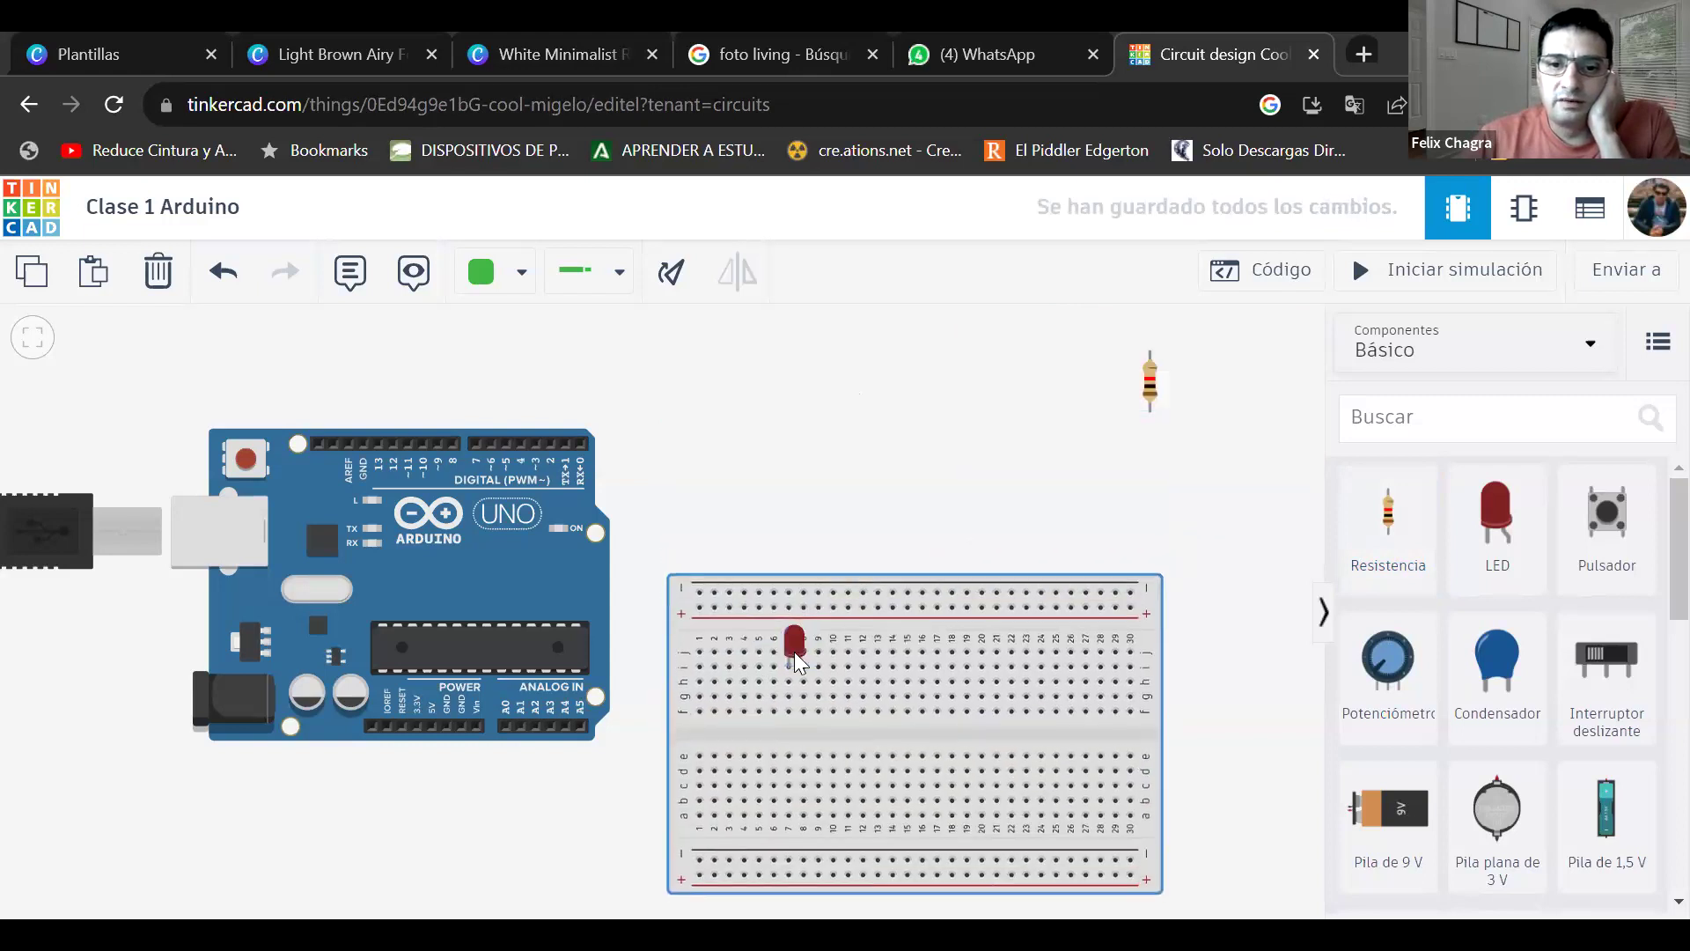
{"action": "left_click_drag", "start_coordinate": [794, 638], "coordinate": [803, 352]}
{"action": "left_click", "coordinate": [1149, 385]}
{"action": "left_click_drag", "start_coordinate": [1082, 433], "coordinate": [1098, 261]}
{"action": "left_click_drag", "start_coordinate": [1116, 331], "coordinate": [814, 476]}
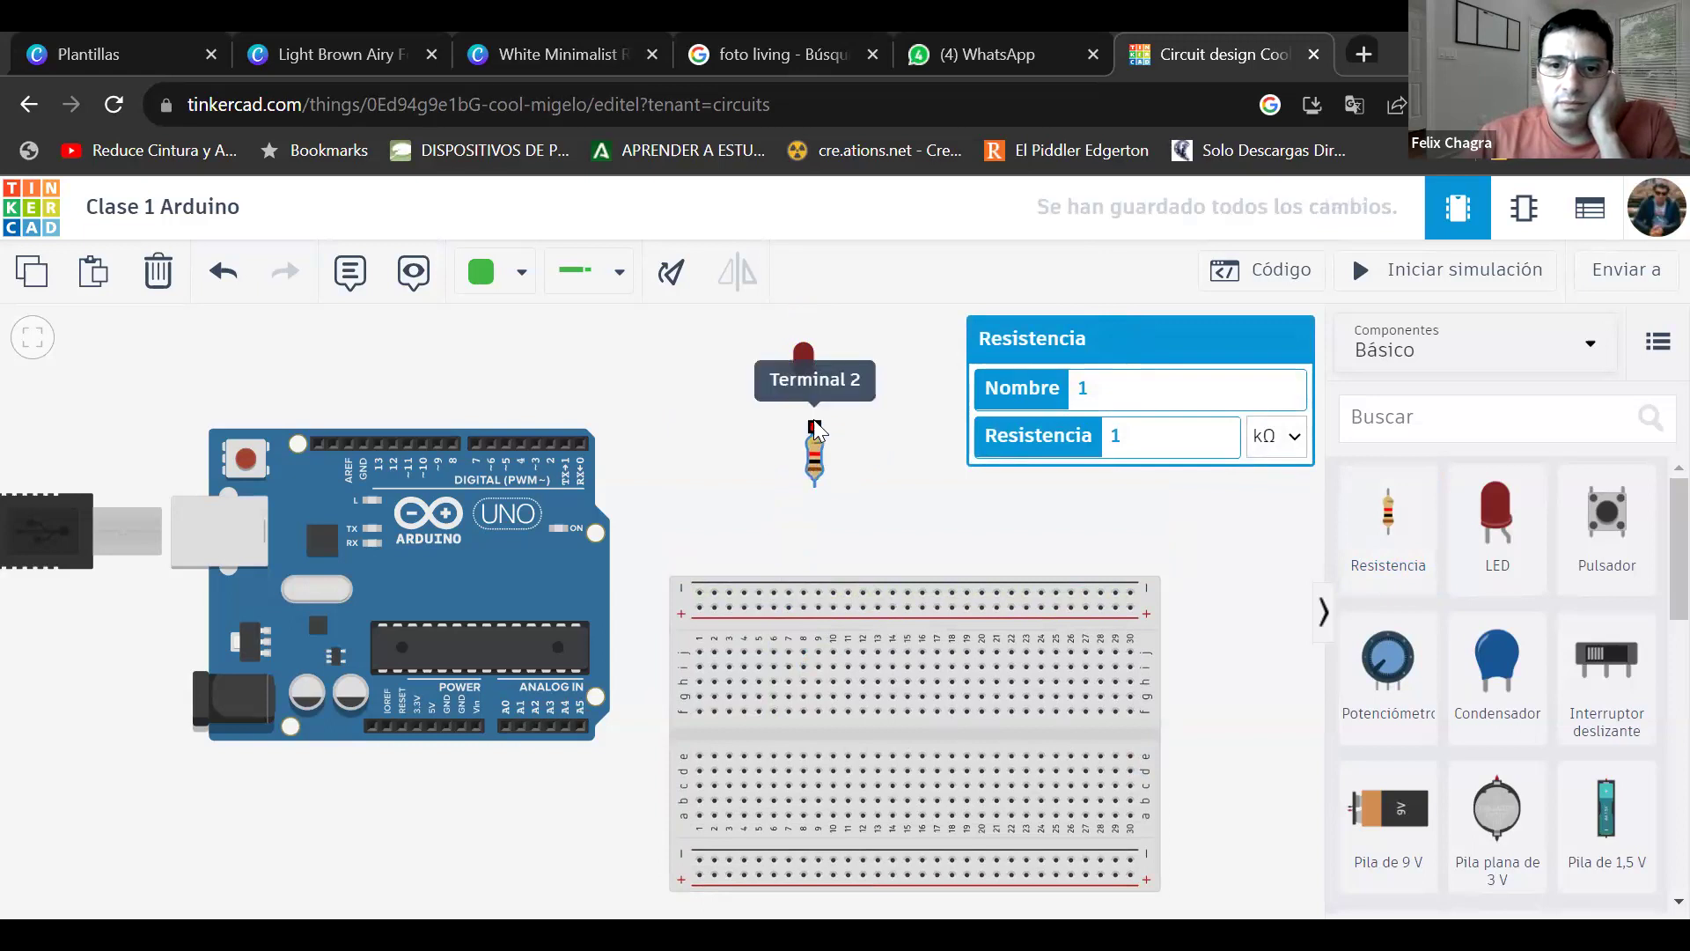
- Wire the resistor's Terminal 2 to the LED's anode with a green wire
{"action": "left_click", "coordinate": [814, 426]}
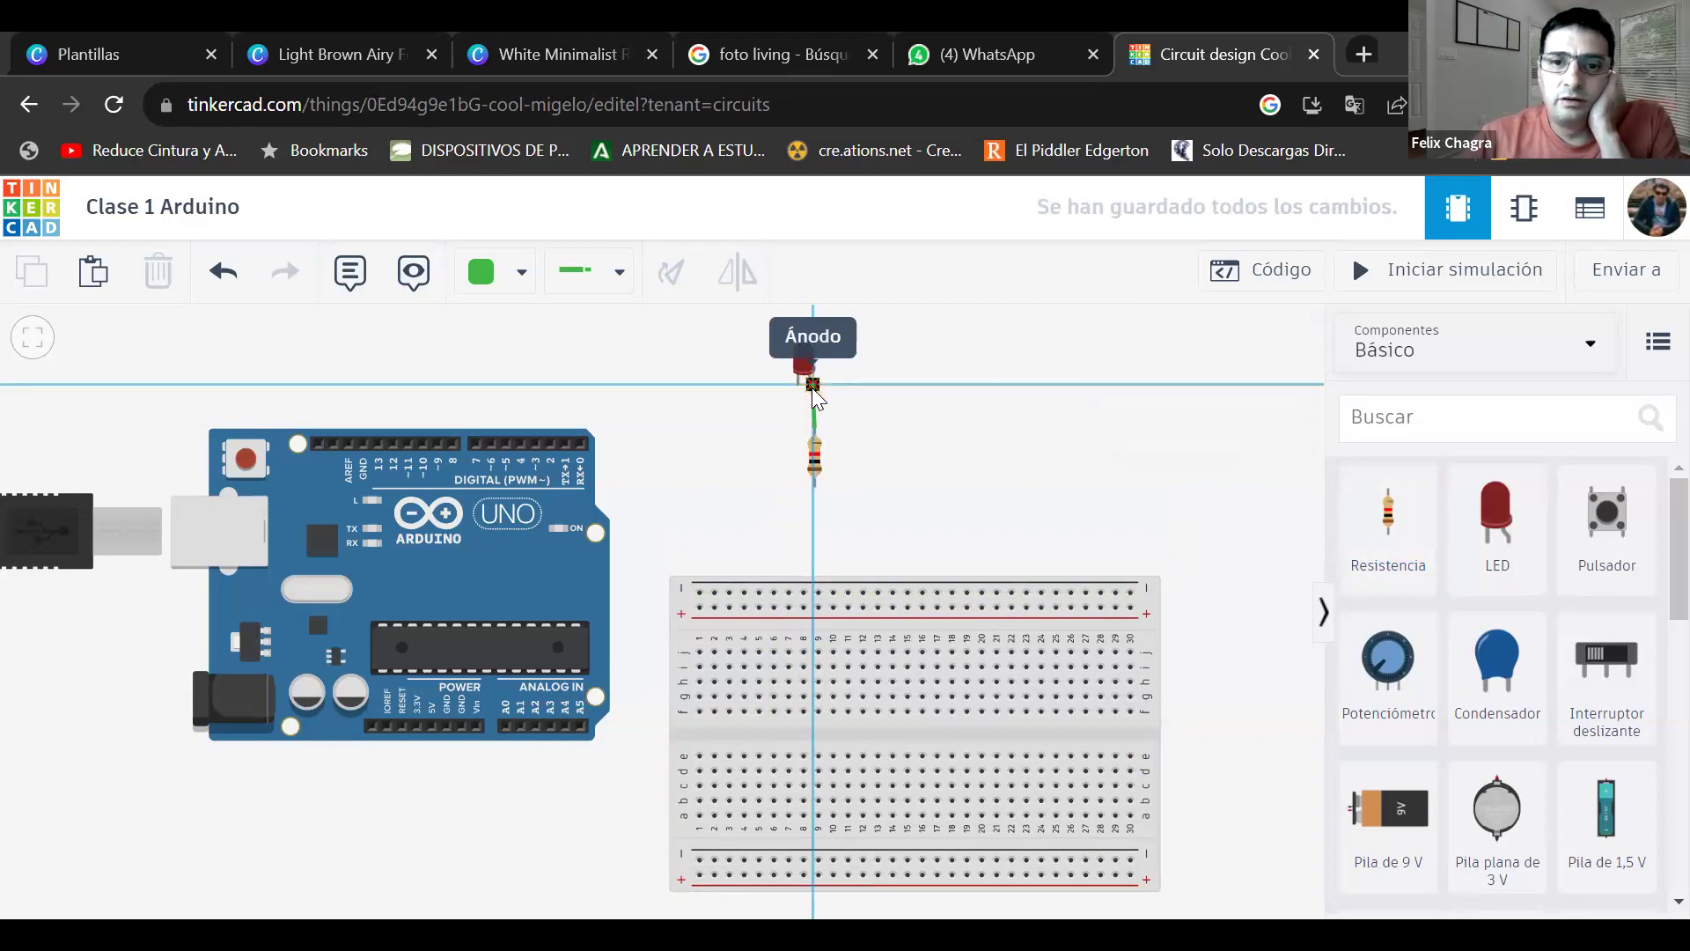
{"action": "left_click", "coordinate": [812, 387]}
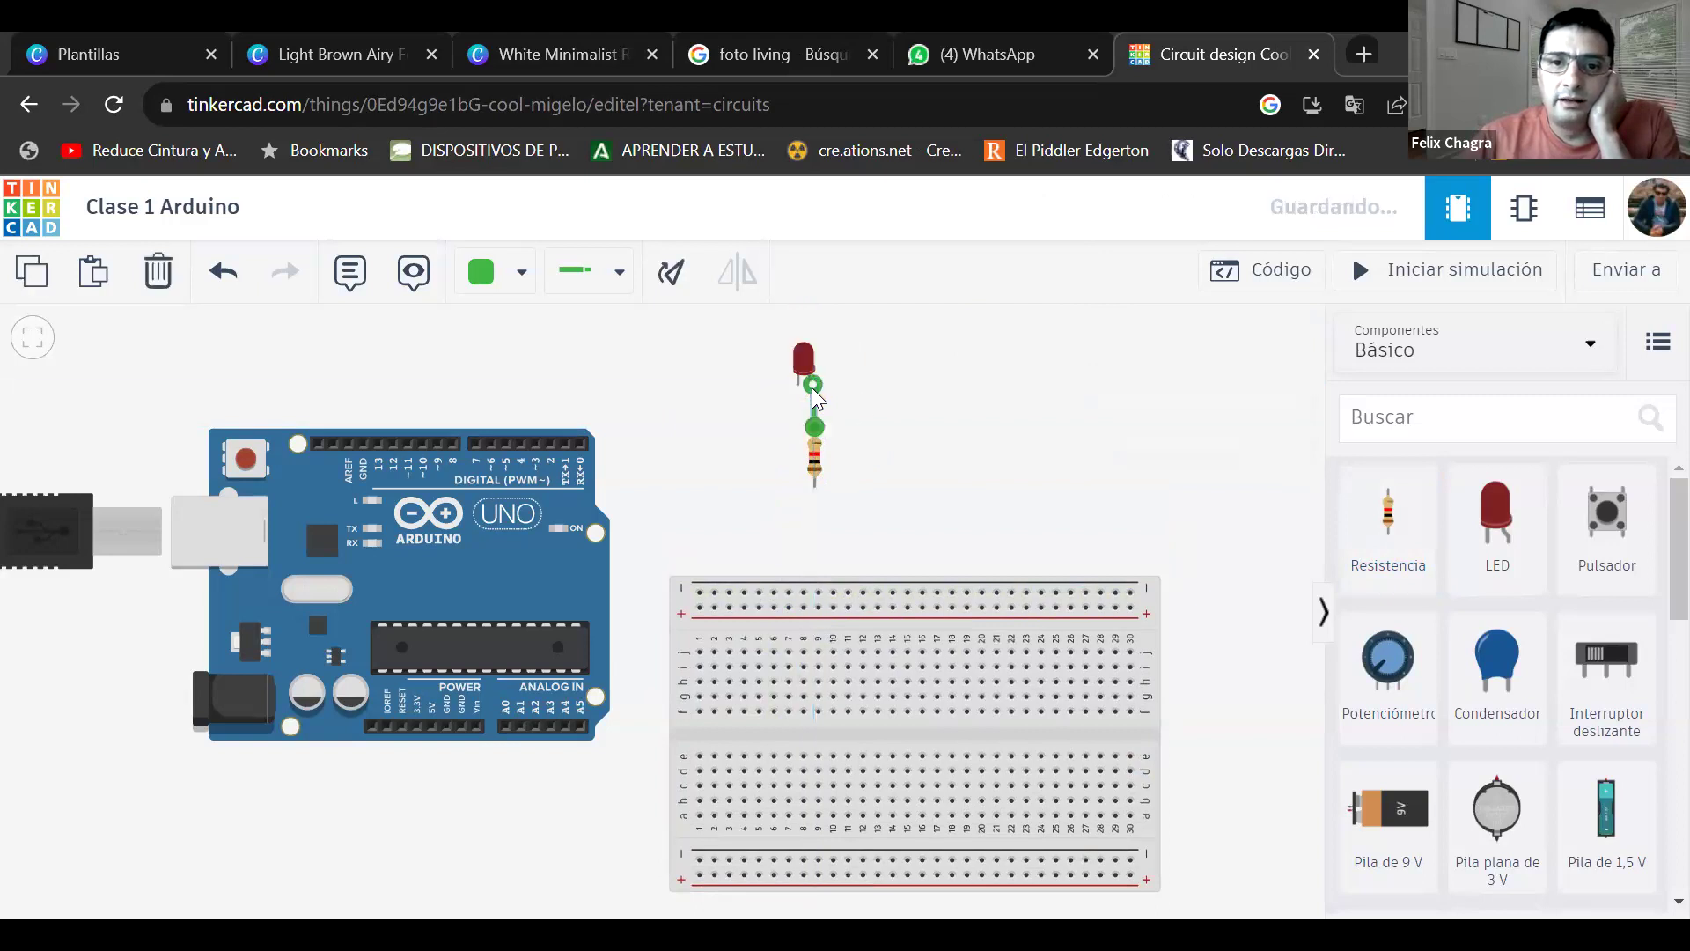
{"action": "left_click", "coordinate": [857, 396]}
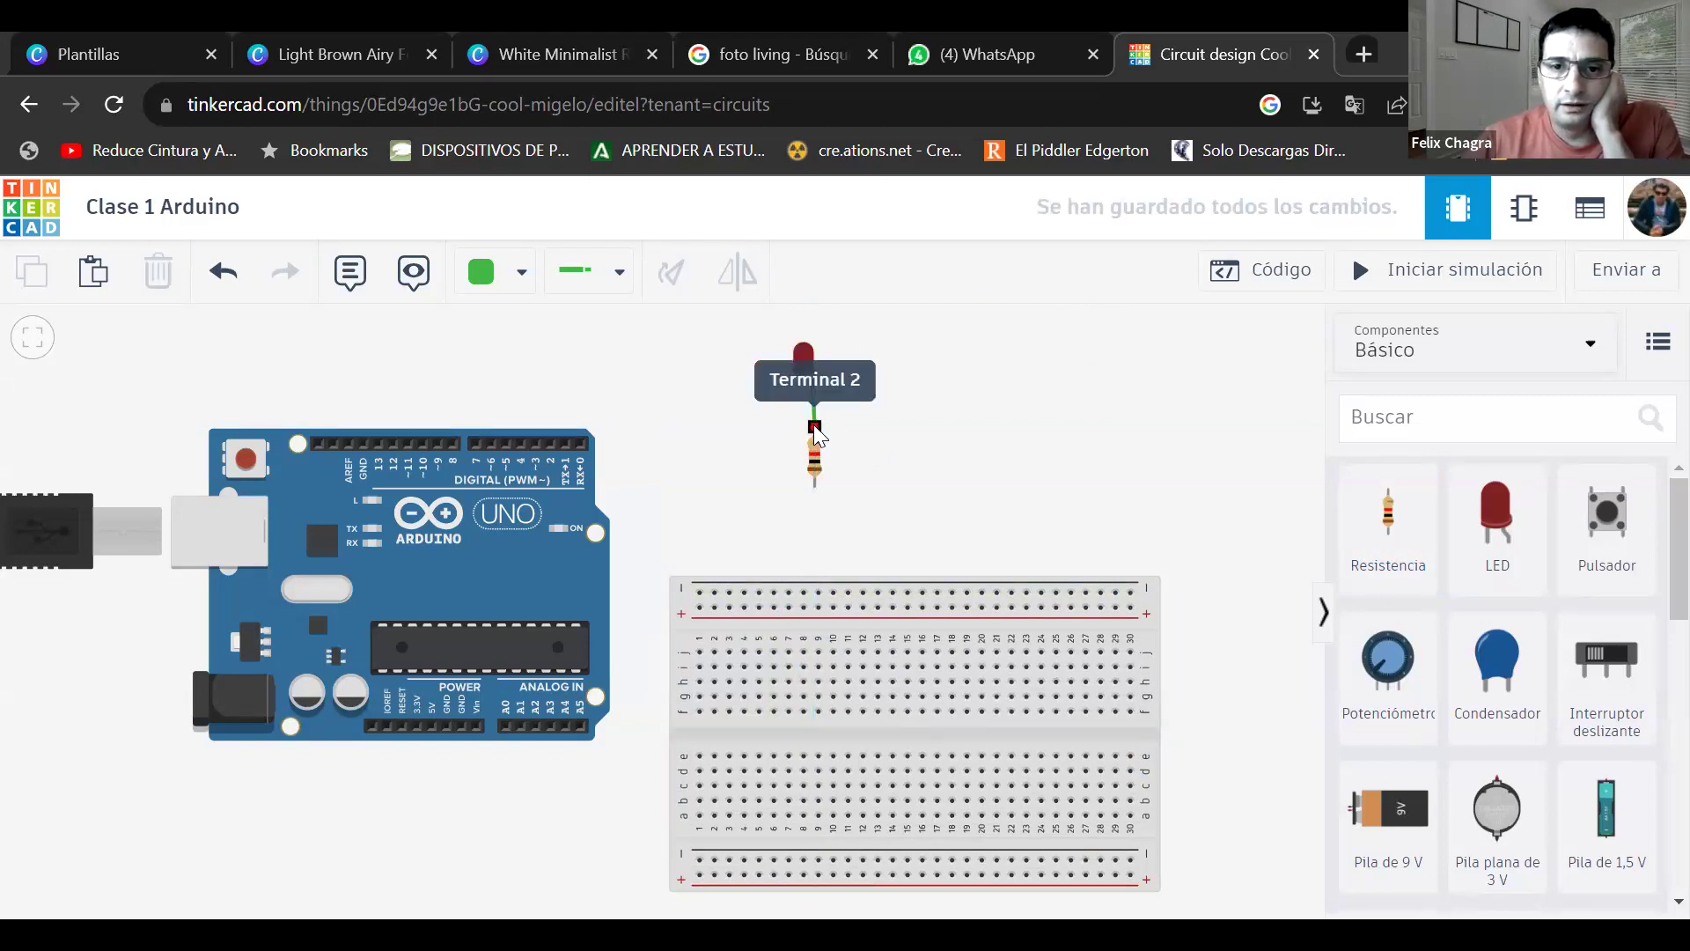
- Reposition the wired LED slightly left and the resistor lower beneath it, keeping both above the breadboard
{"action": "scroll", "coordinate": [814, 424], "scroll_direction": "up", "scroll_amount": 3}
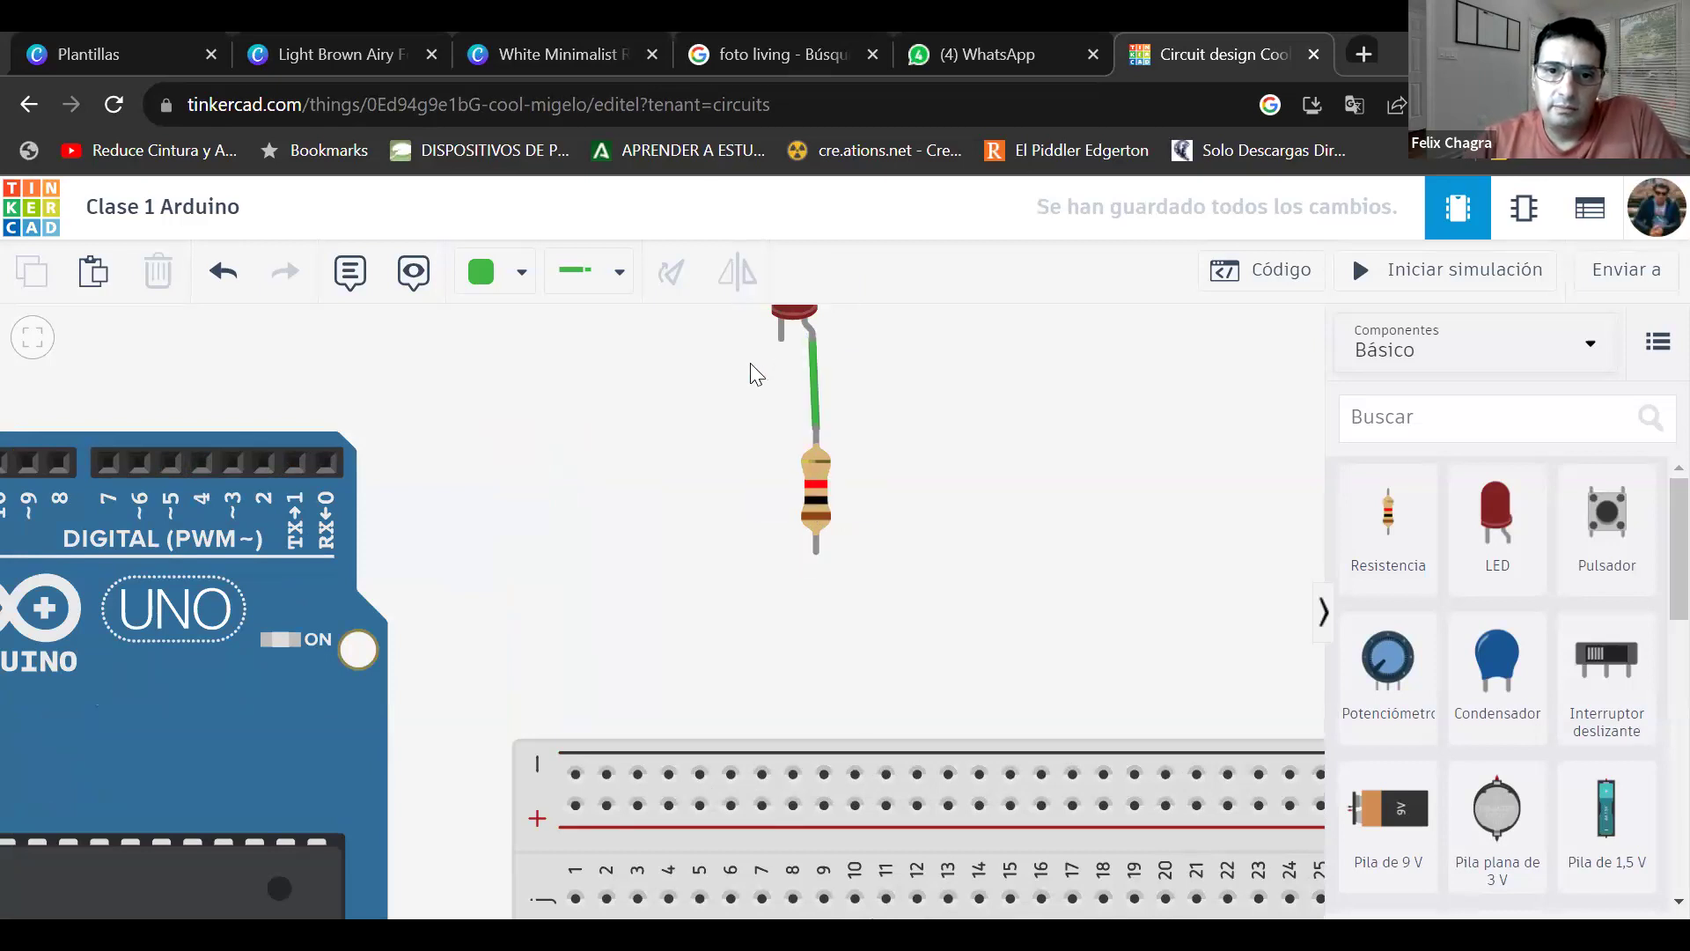
{"action": "scroll", "coordinate": [866, 363], "scroll_direction": "up", "scroll_amount": 2}
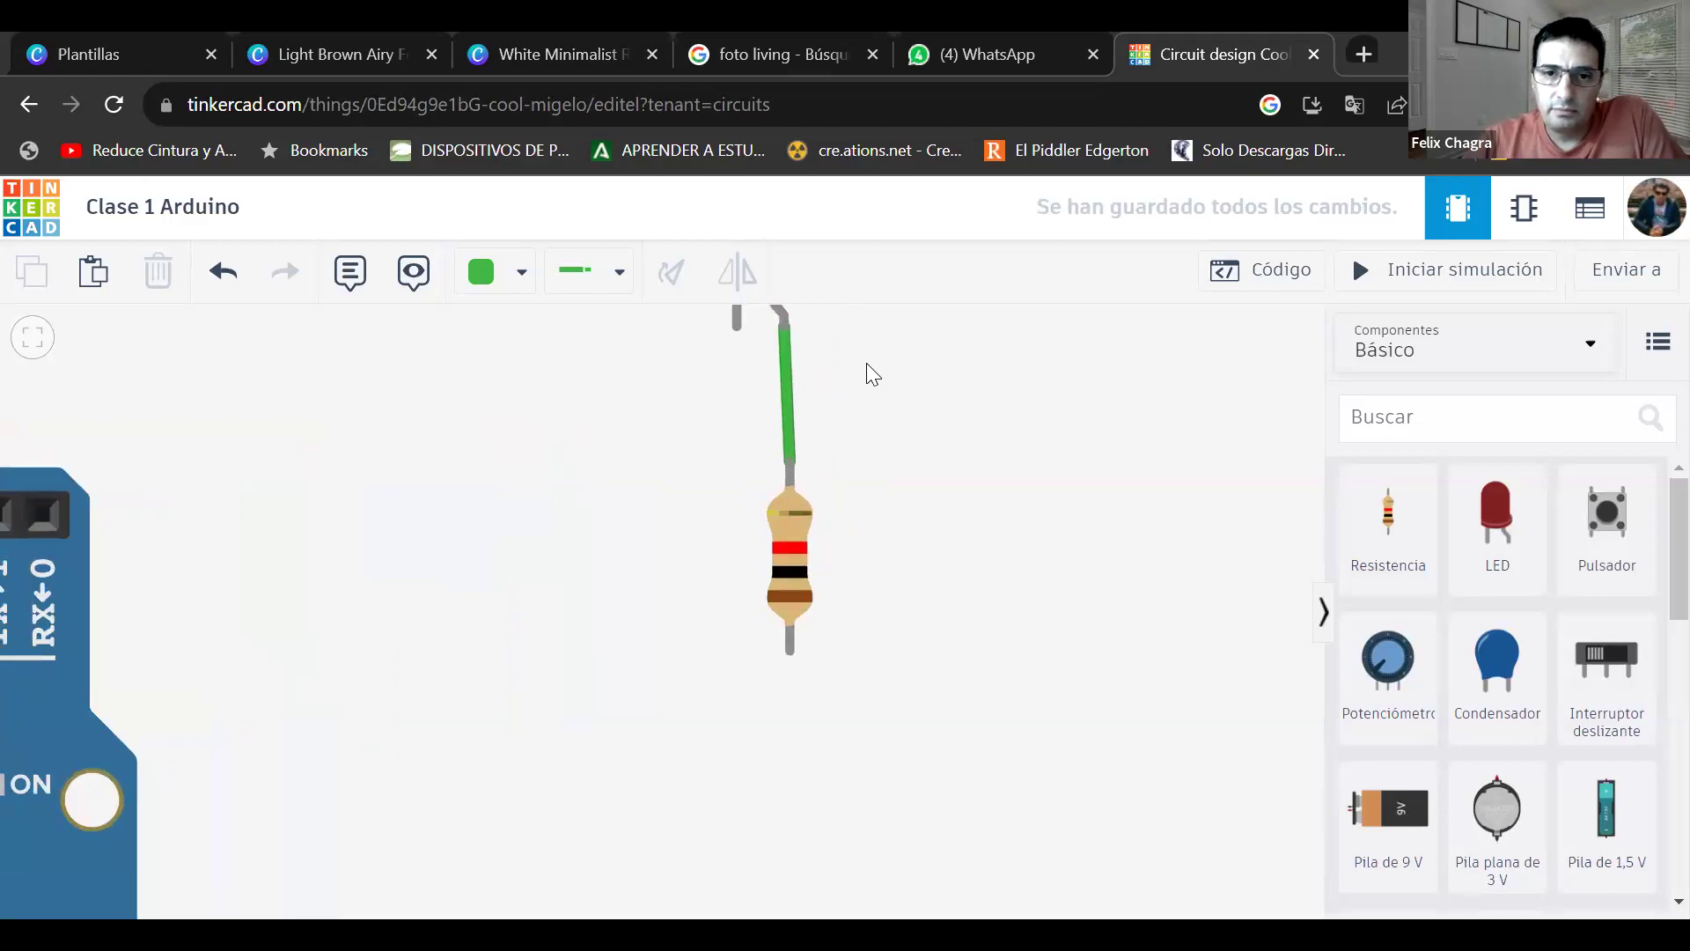
{"action": "scroll", "coordinate": [866, 363], "scroll_direction": "down", "scroll_amount": 2}
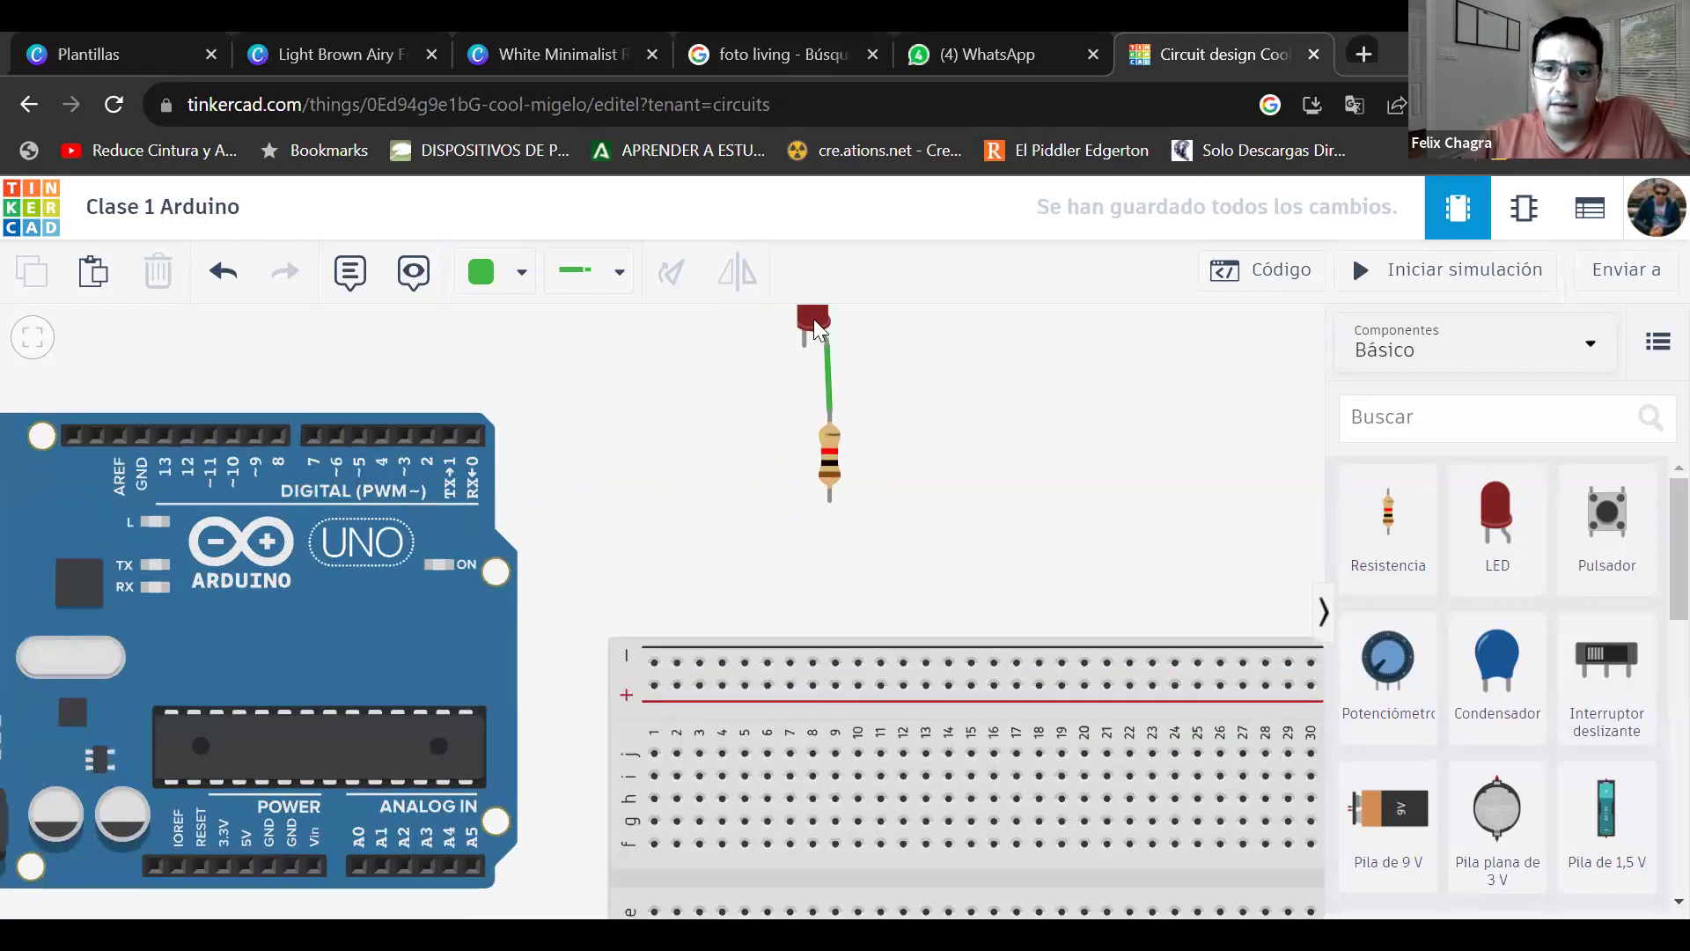
{"action": "left_click", "coordinate": [803, 374]}
{"action": "left_click_drag", "start_coordinate": [803, 374], "coordinate": [784, 375]}
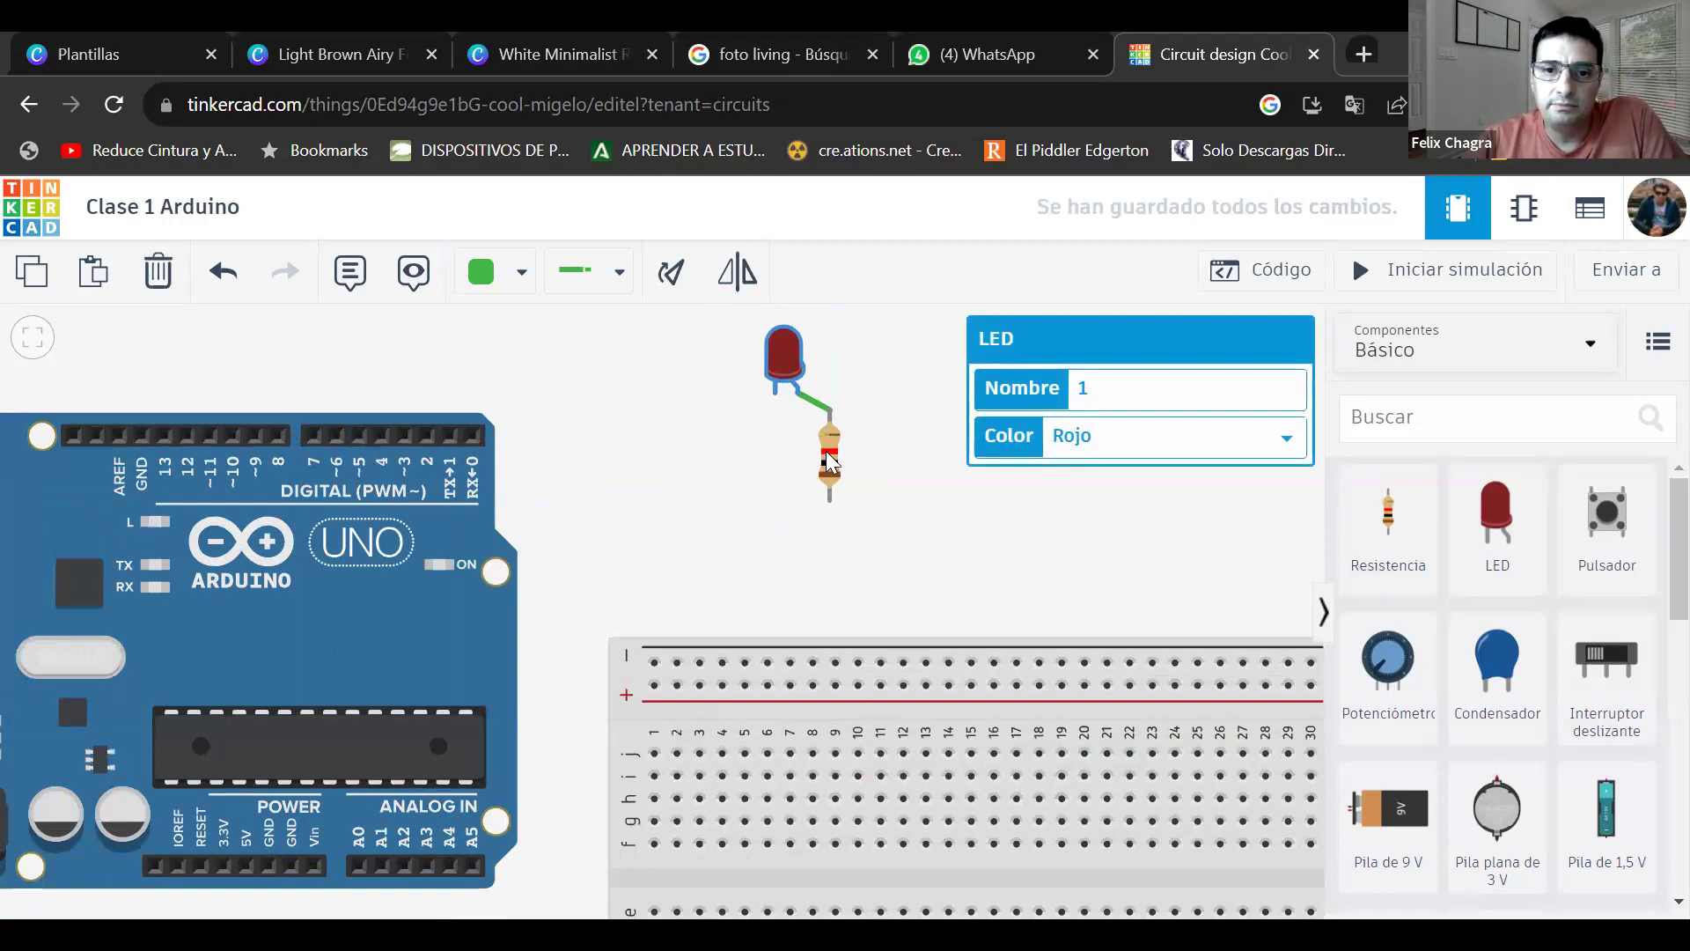
{"action": "left_click_drag", "start_coordinate": [829, 464], "coordinate": [803, 502]}
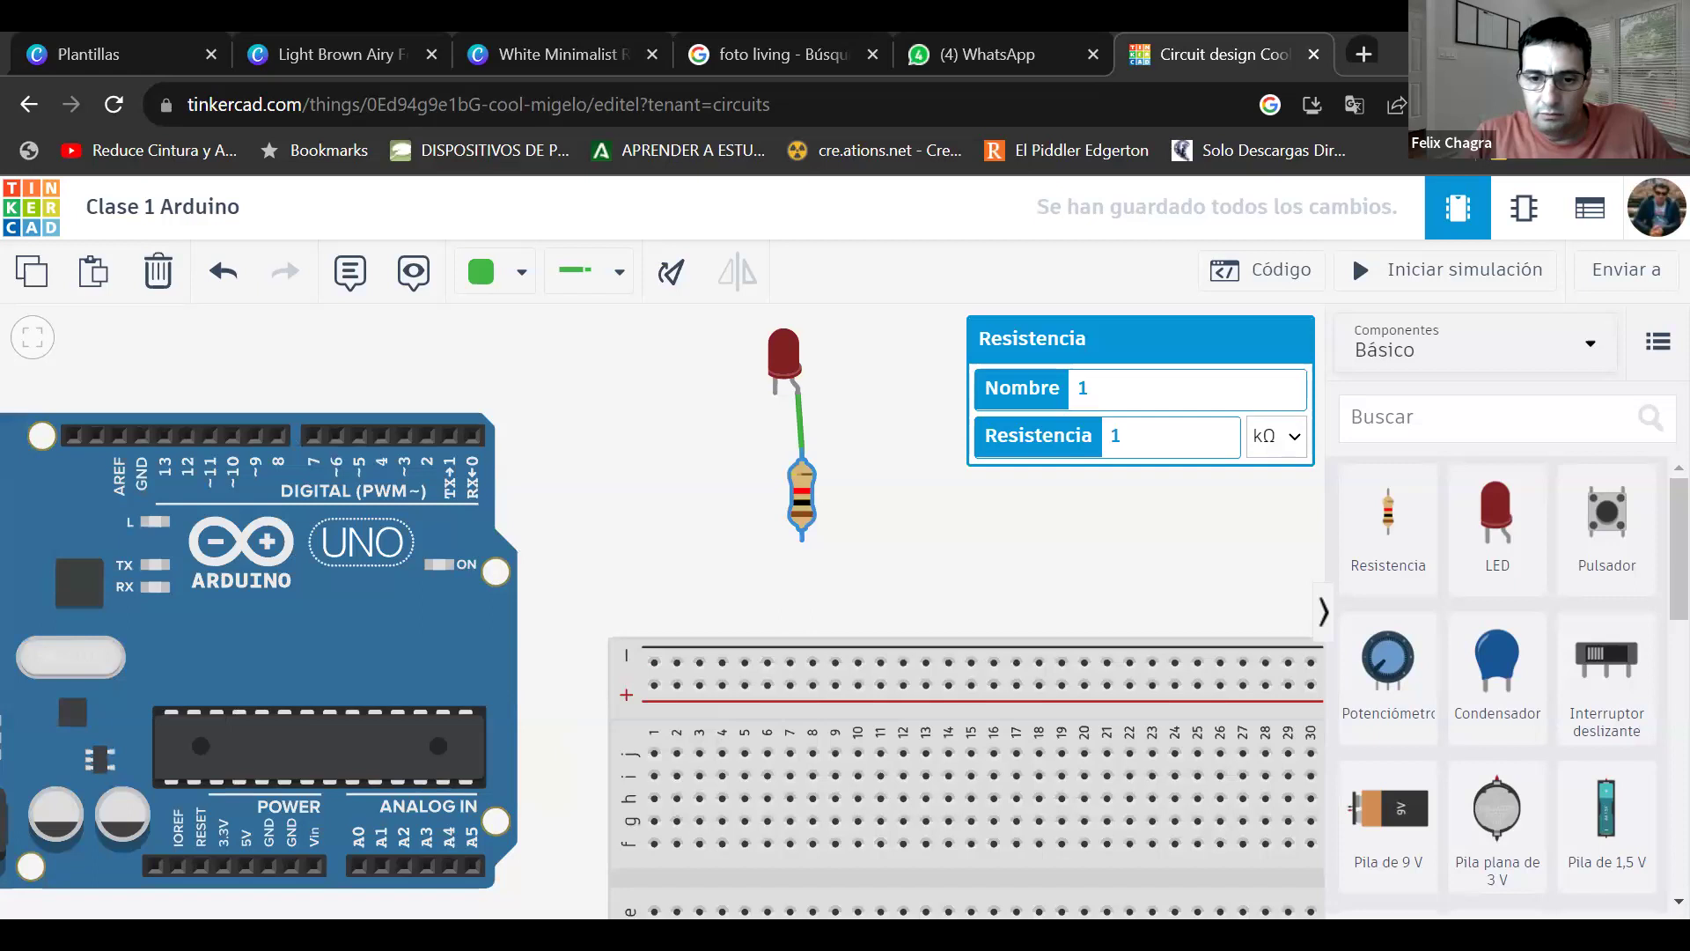
{"action": "left_click", "coordinate": [702, 573]}
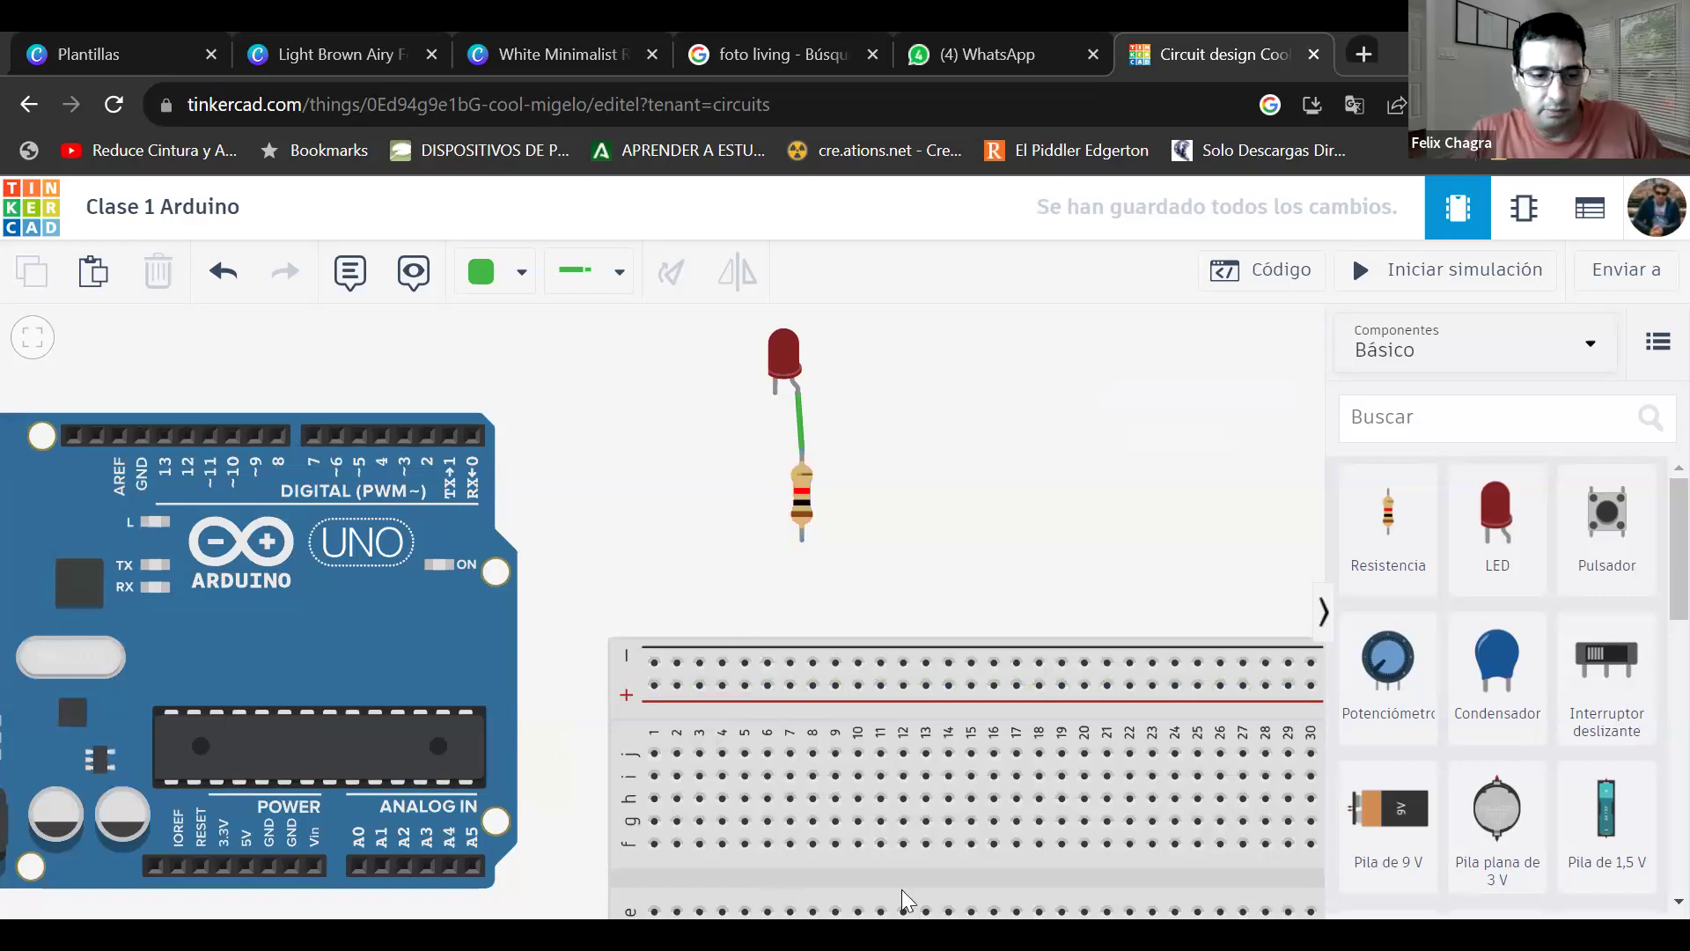
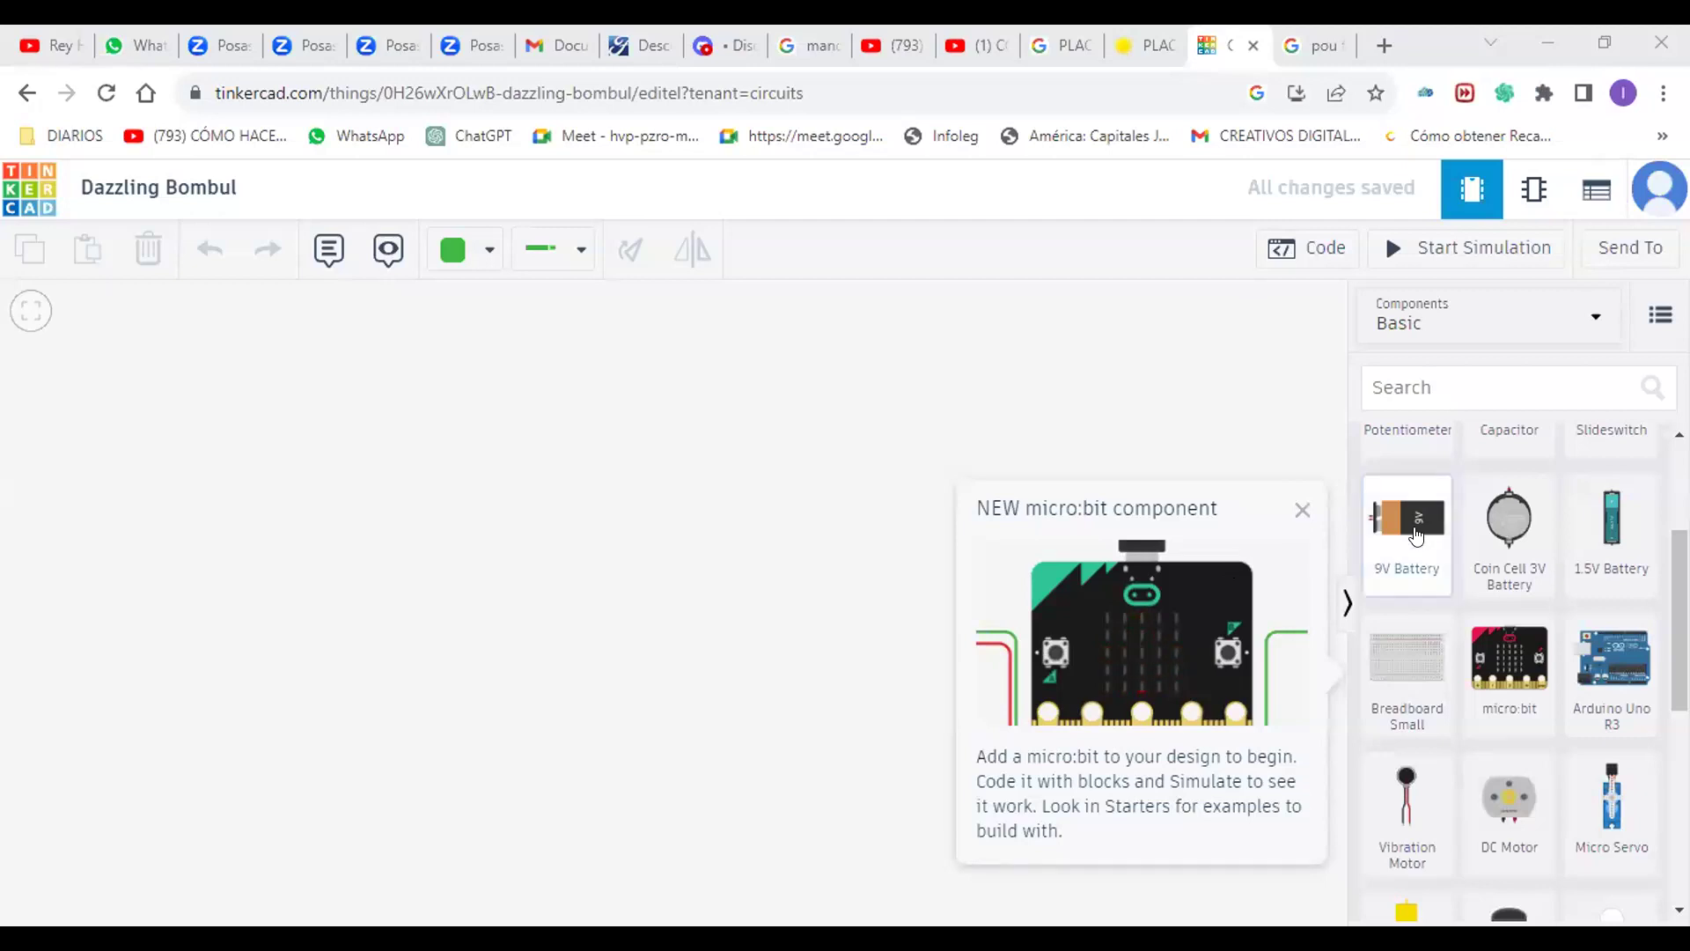
- Examine the basic component library in the Dazzling Bombul design, picking up the 9V battery and the micro:bit without placing them
{"action": "scroll", "coordinate": [1423, 520], "scroll_direction": "up", "scroll_amount": 2}
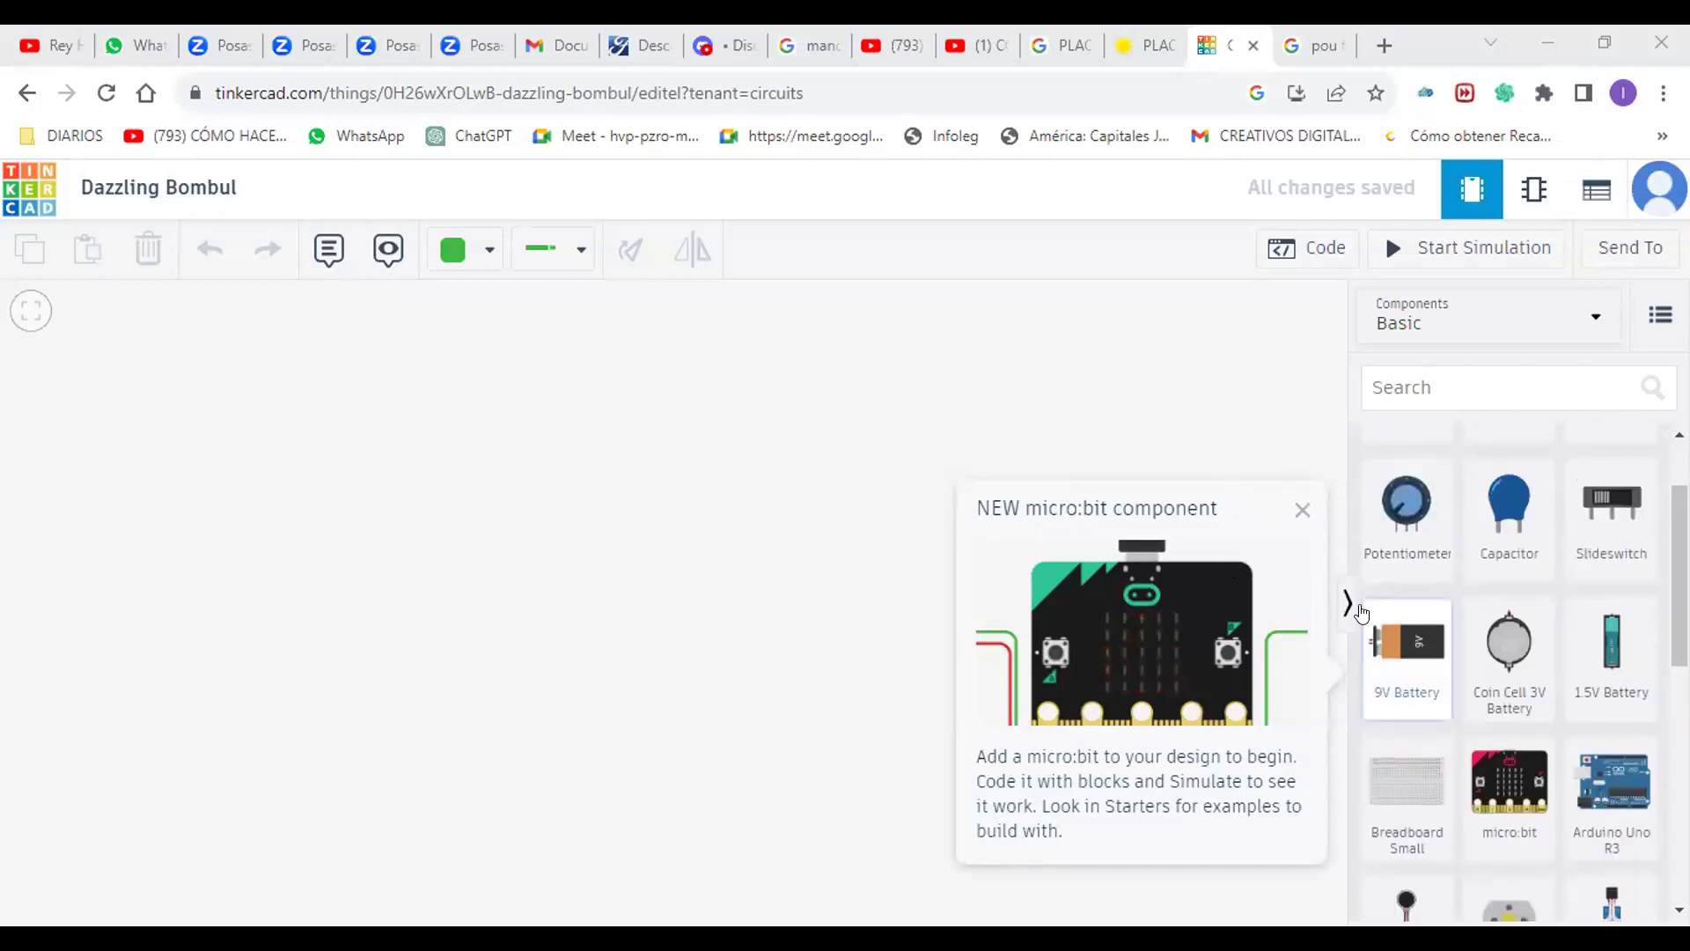
{"action": "mouse_move", "coordinate": [1371, 632]}
{"action": "left_mouse_down"}
{"action": "mouse_move", "coordinate": [1127, 531]}
{"action": "mouse_move", "coordinate": [1057, 475]}
{"action": "mouse_move", "coordinate": [863, 487]}
{"action": "mouse_move", "coordinate": [1417, 625]}
{"action": "mouse_move", "coordinate": [1411, 638]}
{"action": "left_mouse_up"}
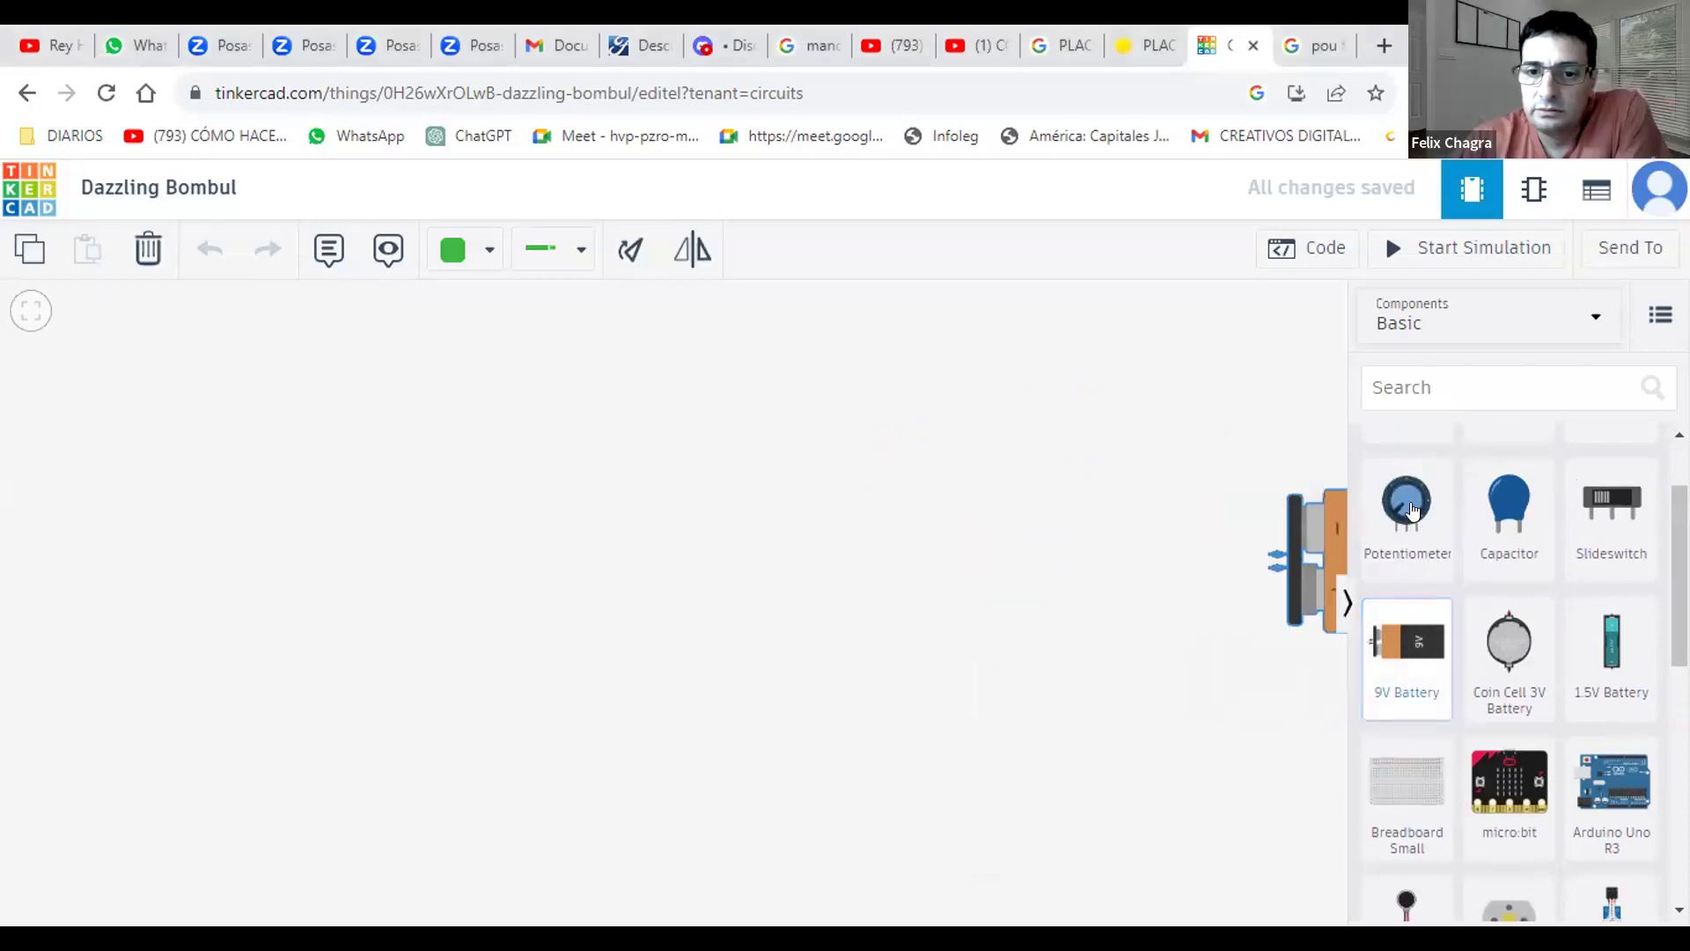
{"action": "scroll", "coordinate": [1677, 577], "scroll_direction": "down", "scroll_amount": 2}
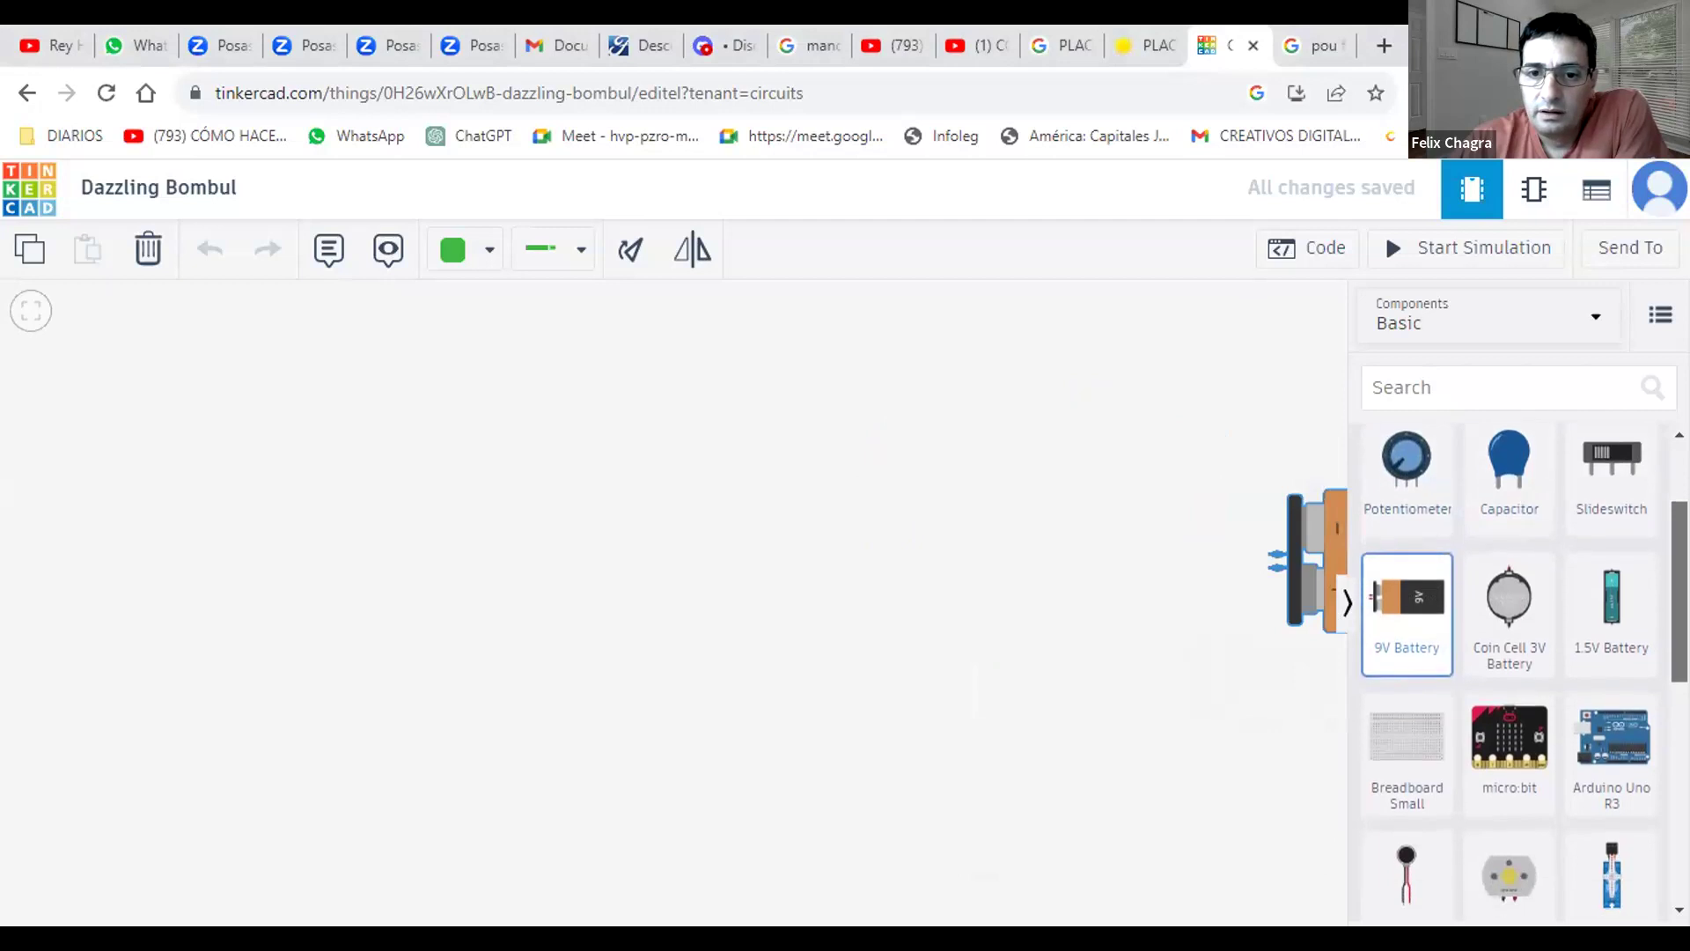
{"action": "scroll", "coordinate": [1525, 674], "scroll_direction": "down", "scroll_amount": 3}
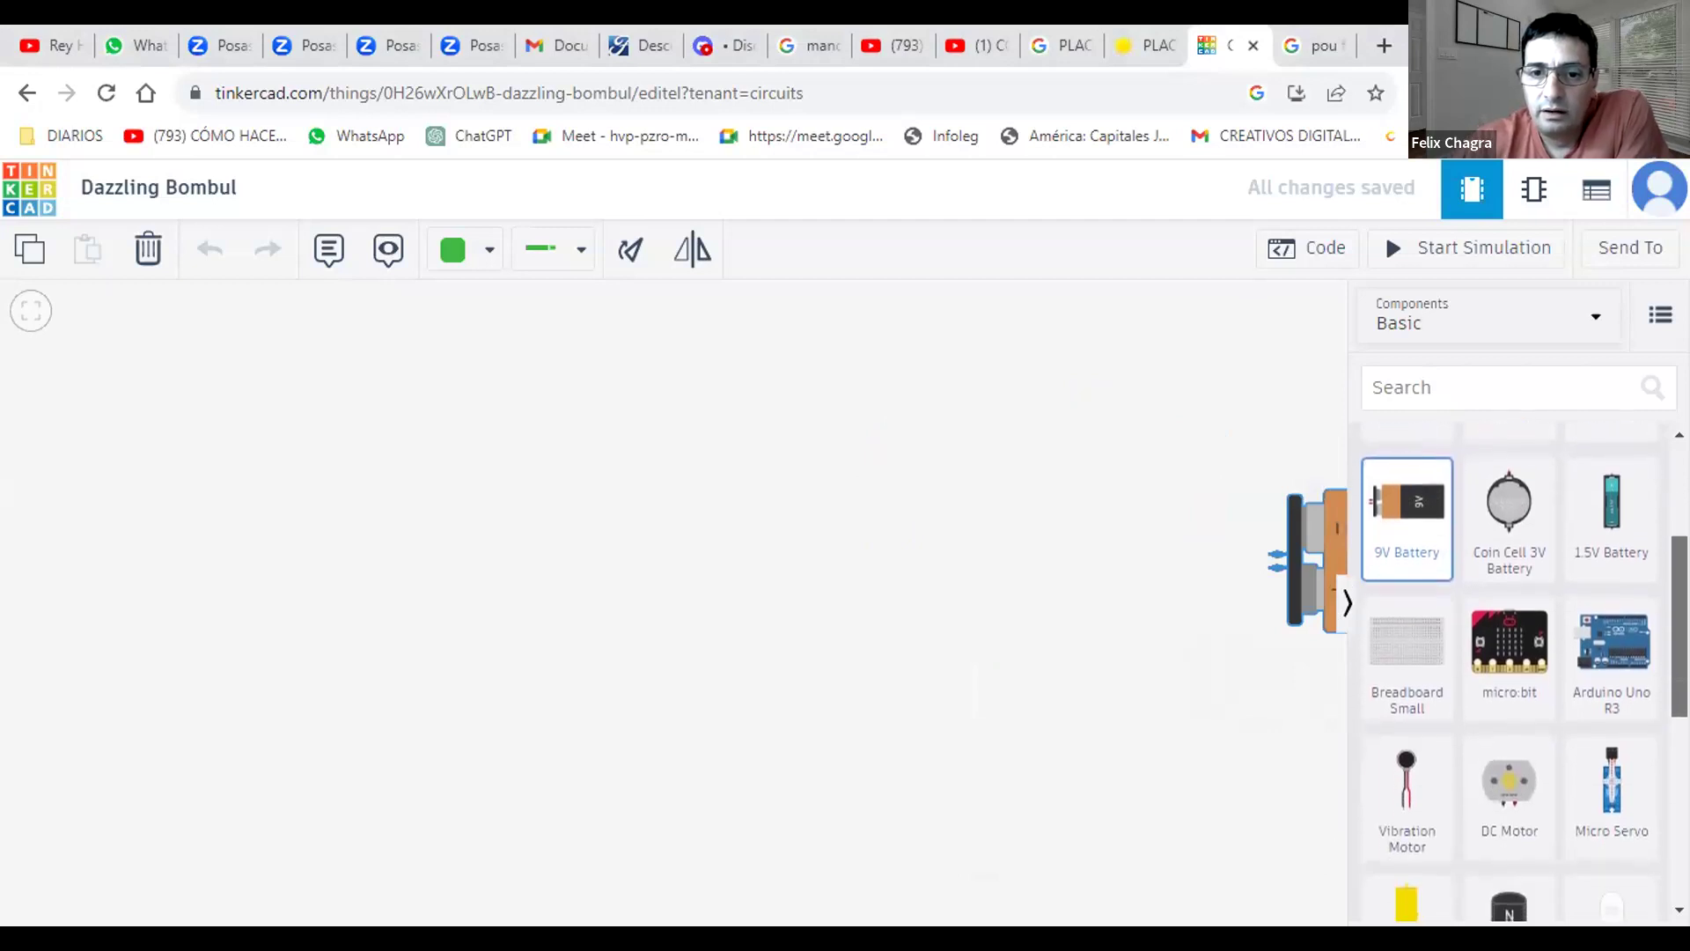
{"action": "left_click", "coordinate": [1522, 621]}
{"action": "scroll", "coordinate": [1522, 634], "scroll_direction": "up", "scroll_amount": 1}
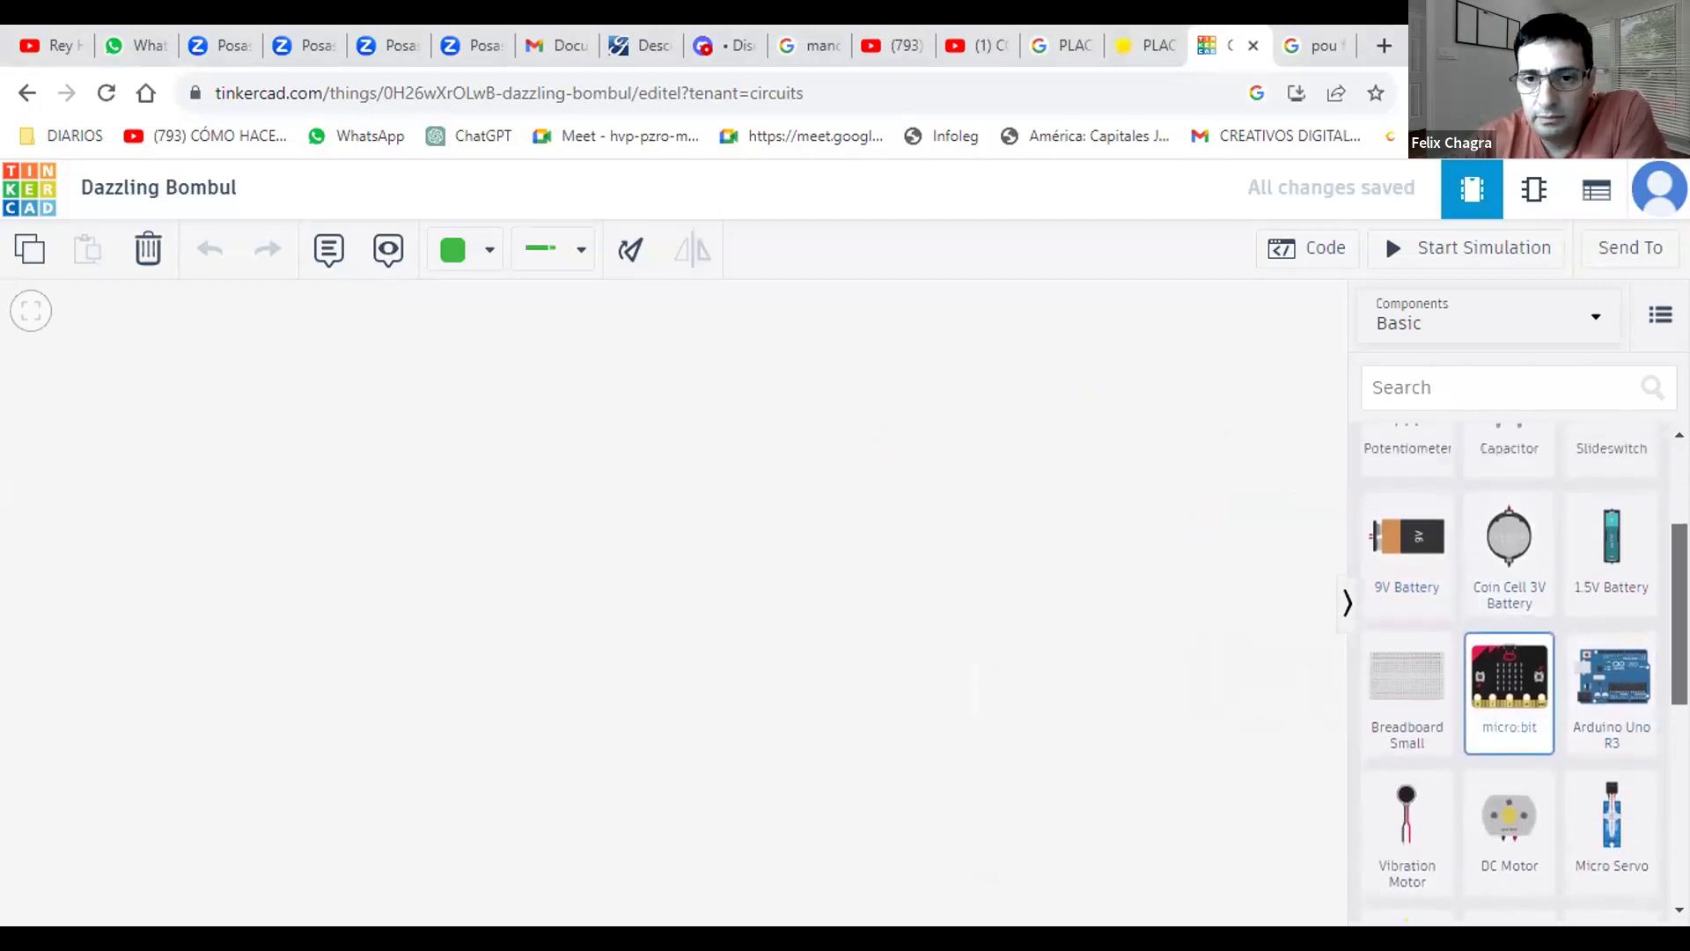
{"action": "scroll", "coordinate": [1523, 634], "scroll_direction": "down", "scroll_amount": 6}
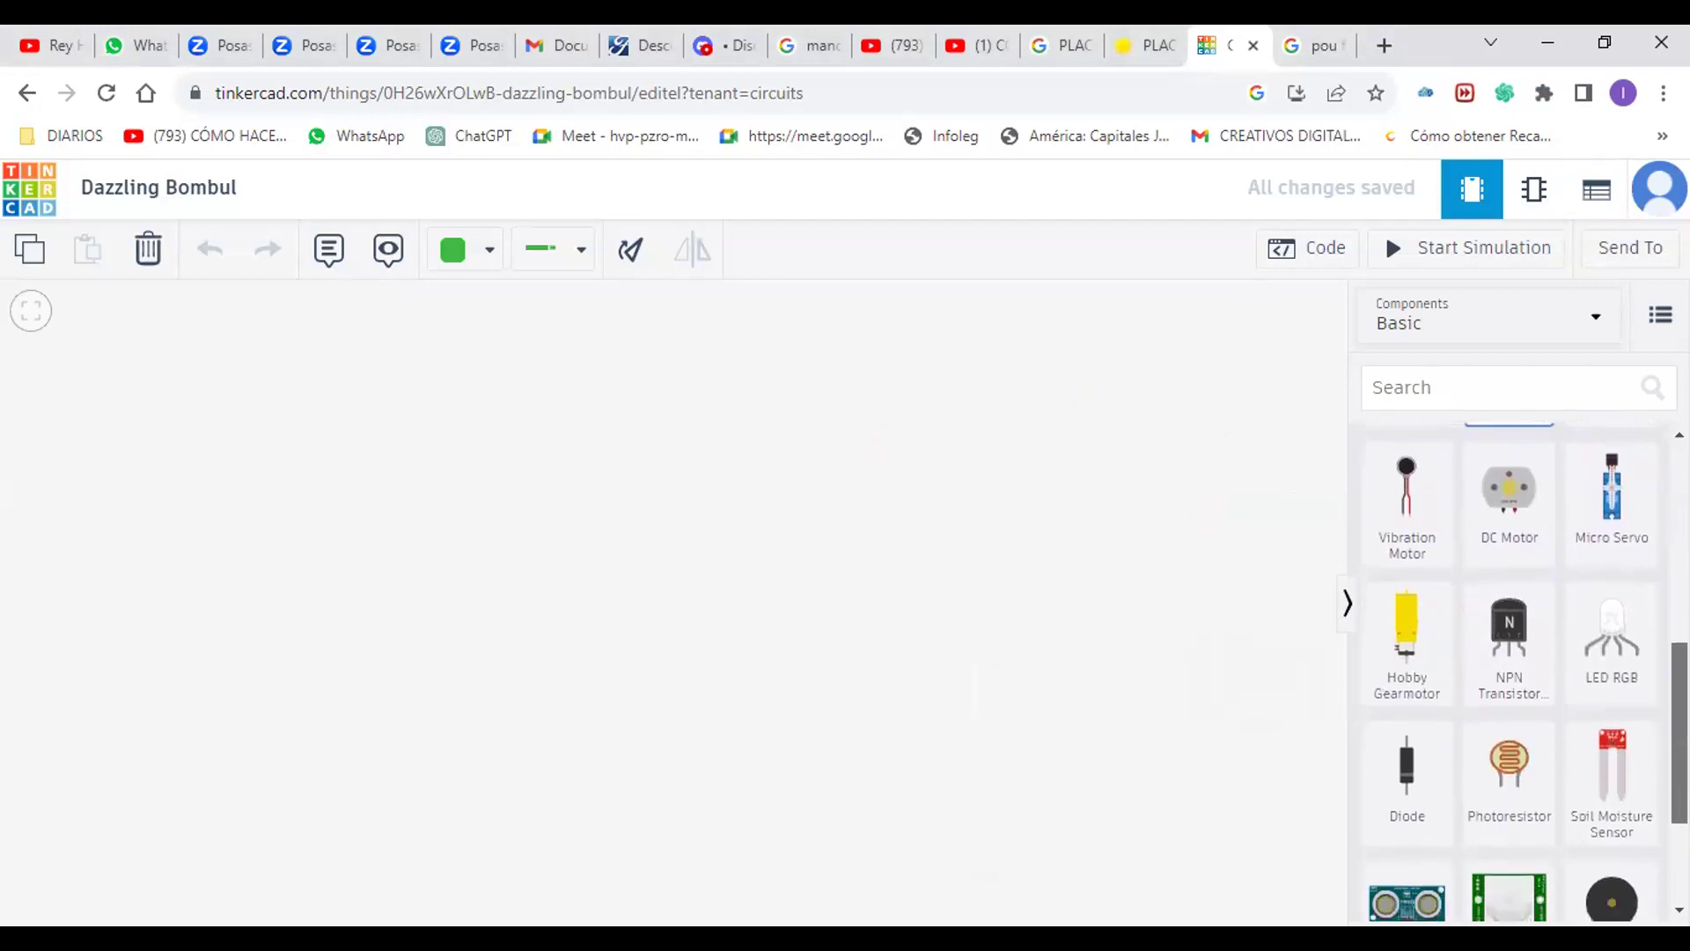
{"action": "scroll", "coordinate": [1510, 673], "scroll_direction": "down", "scroll_amount": 4}
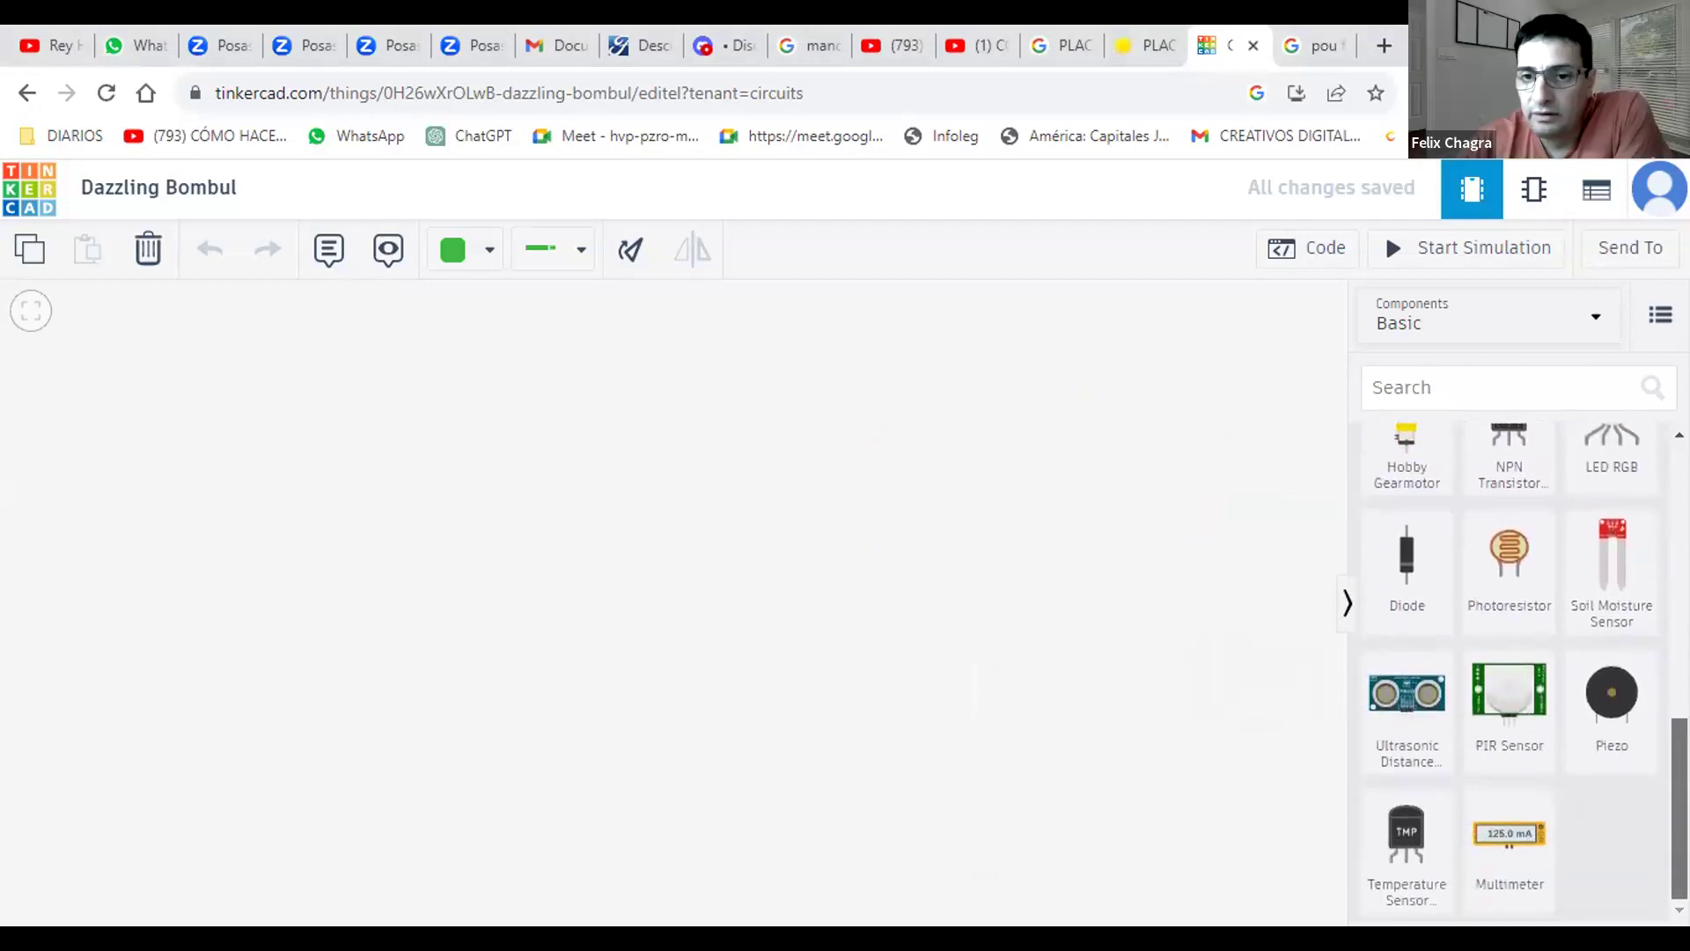
{"action": "scroll", "coordinate": [1509, 673], "scroll_direction": "up", "scroll_amount": 10}
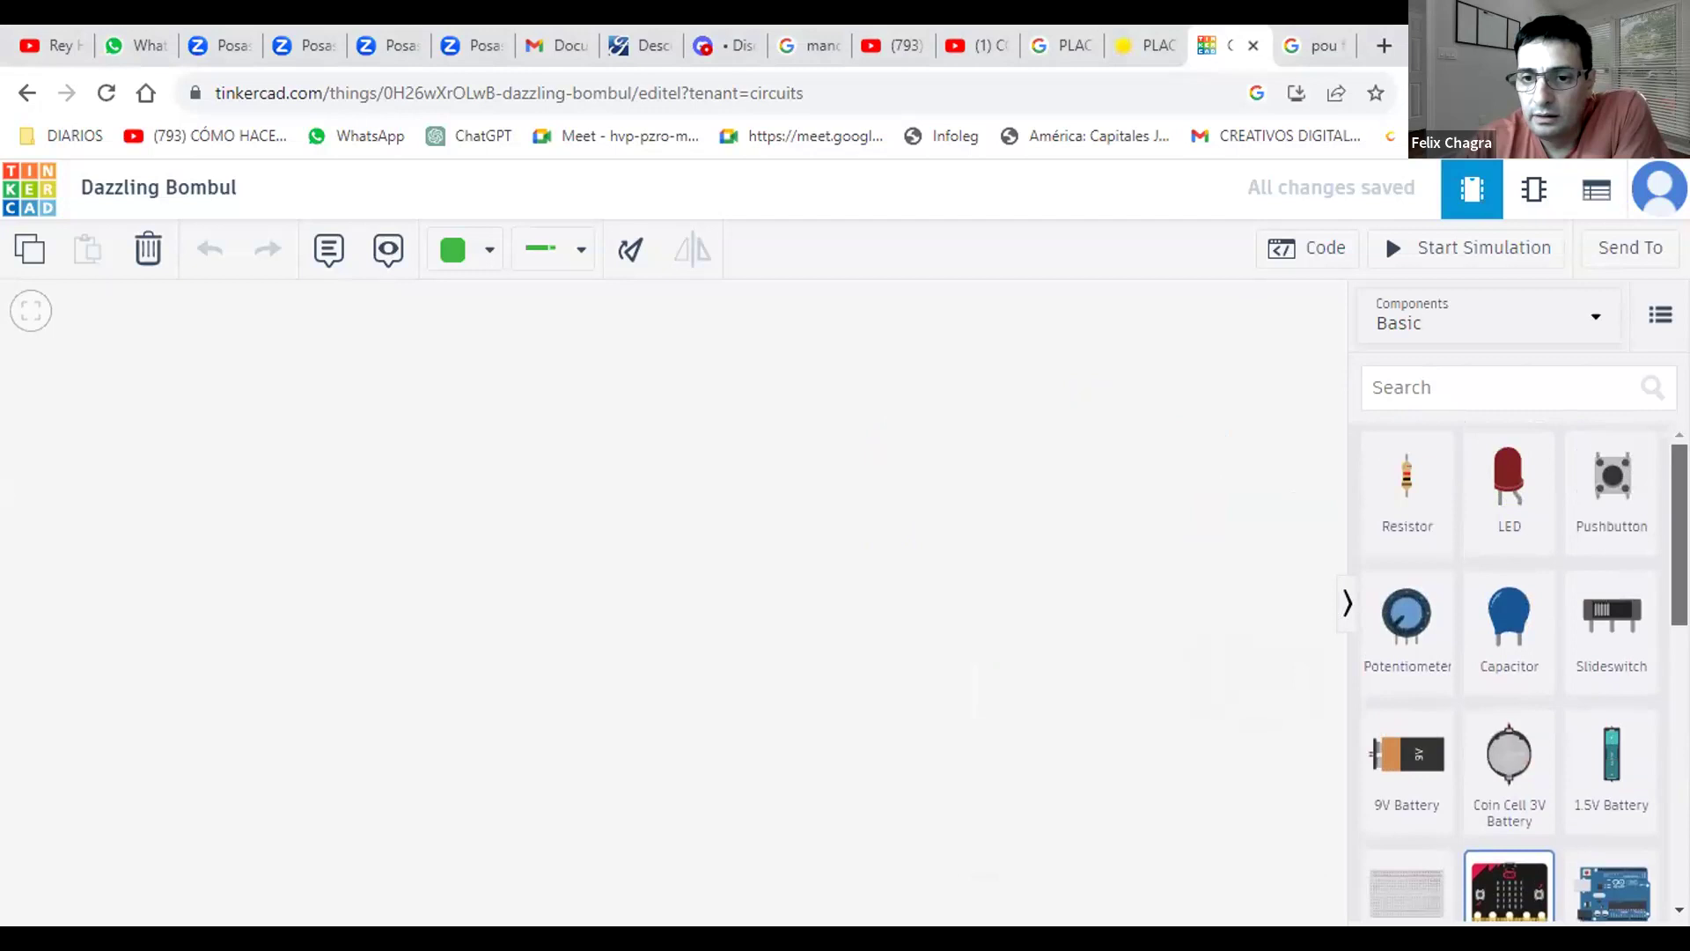
- Place an Arduino Uno R3 from the basic components in the middle of the empty workplane
{"action": "scroll", "coordinate": [1629, 686], "scroll_direction": "down", "scroll_amount": 3}
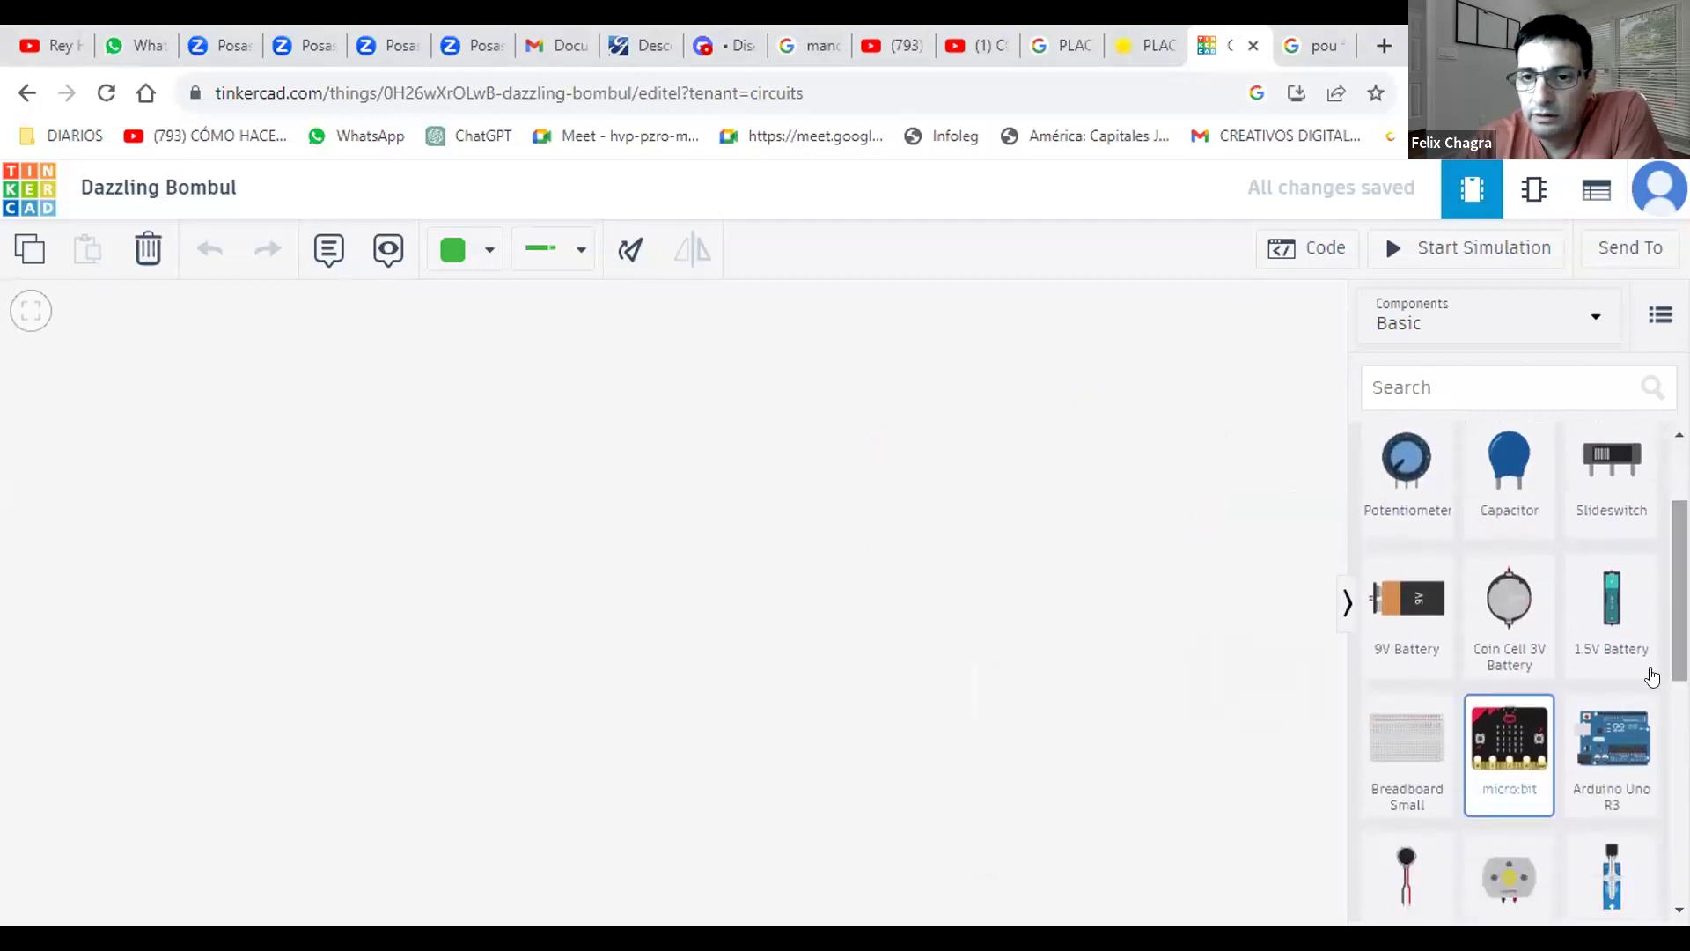
{"action": "left_click_drag", "start_coordinate": [1611, 753], "coordinate": [822, 558]}
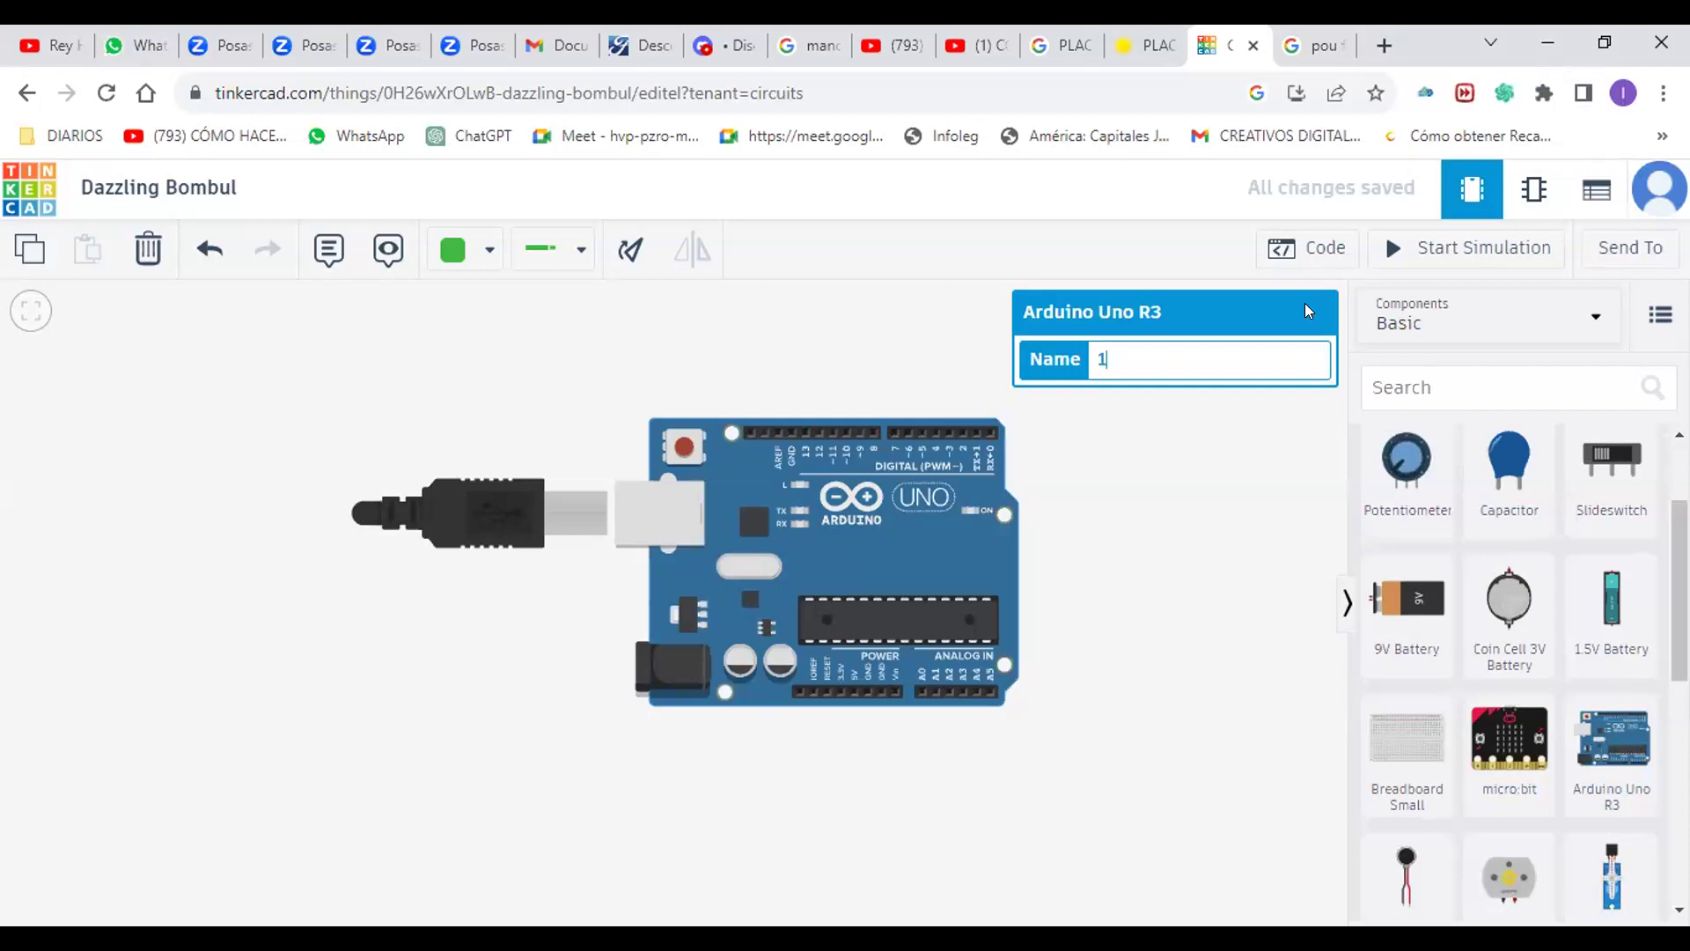
{"action": "left_click", "coordinate": [874, 302]}
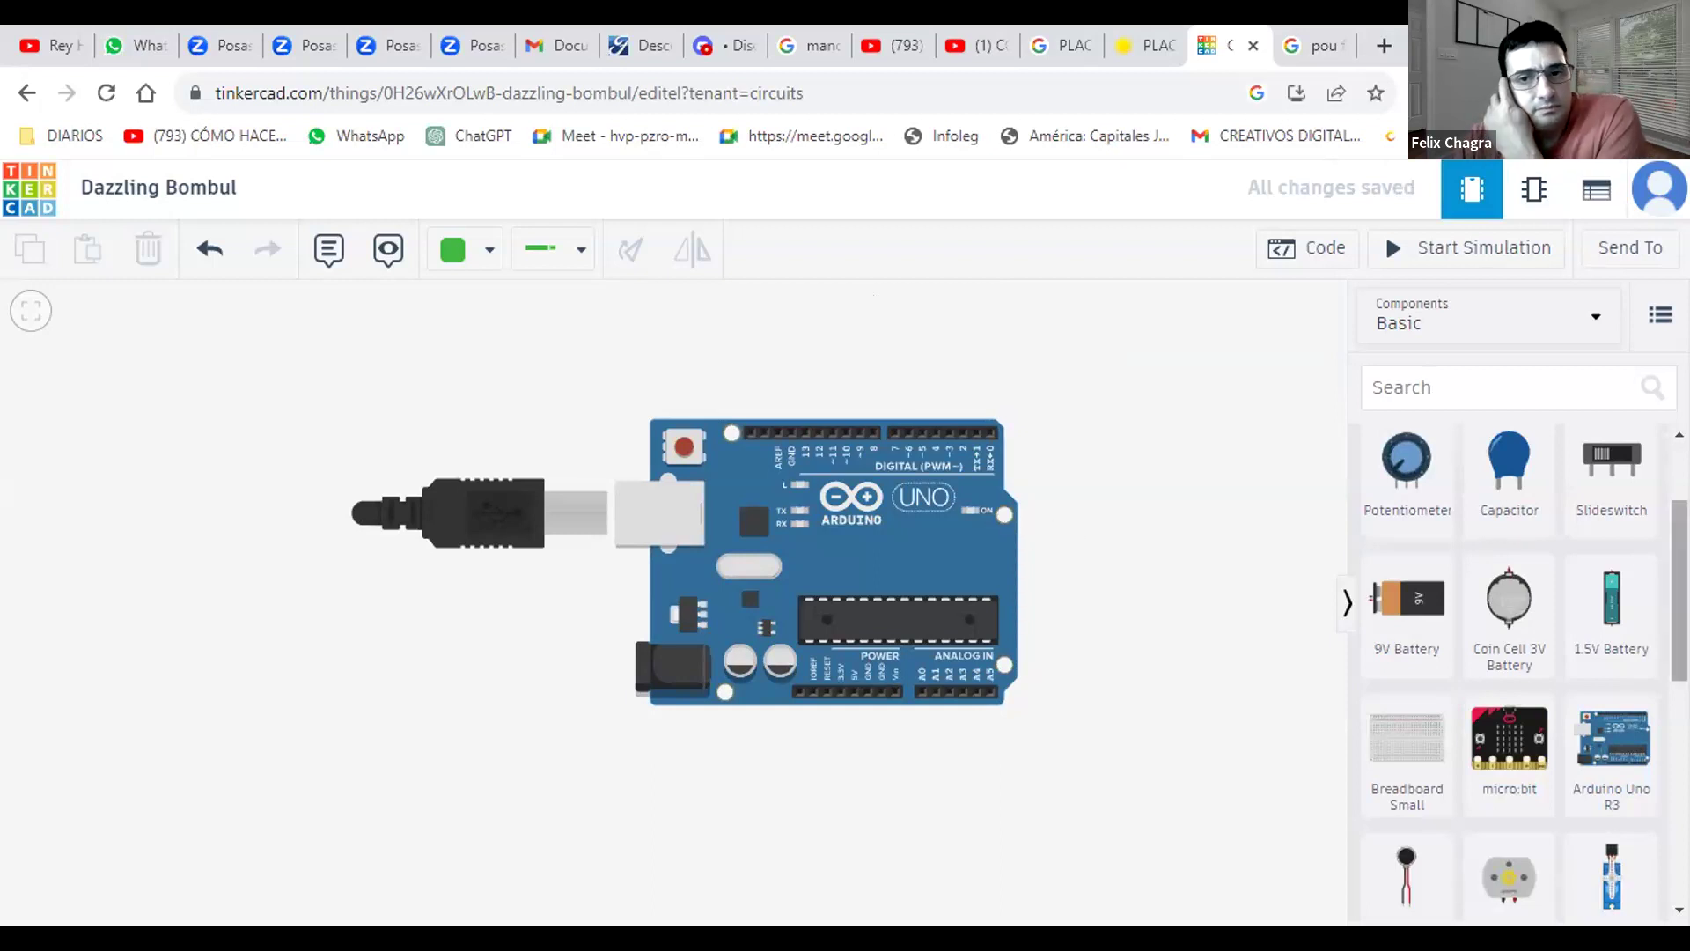
- Add a resistor in the free space to the right of the Arduino Uno
{"action": "scroll", "coordinate": [1451, 569], "scroll_direction": "down", "scroll_amount": 4}
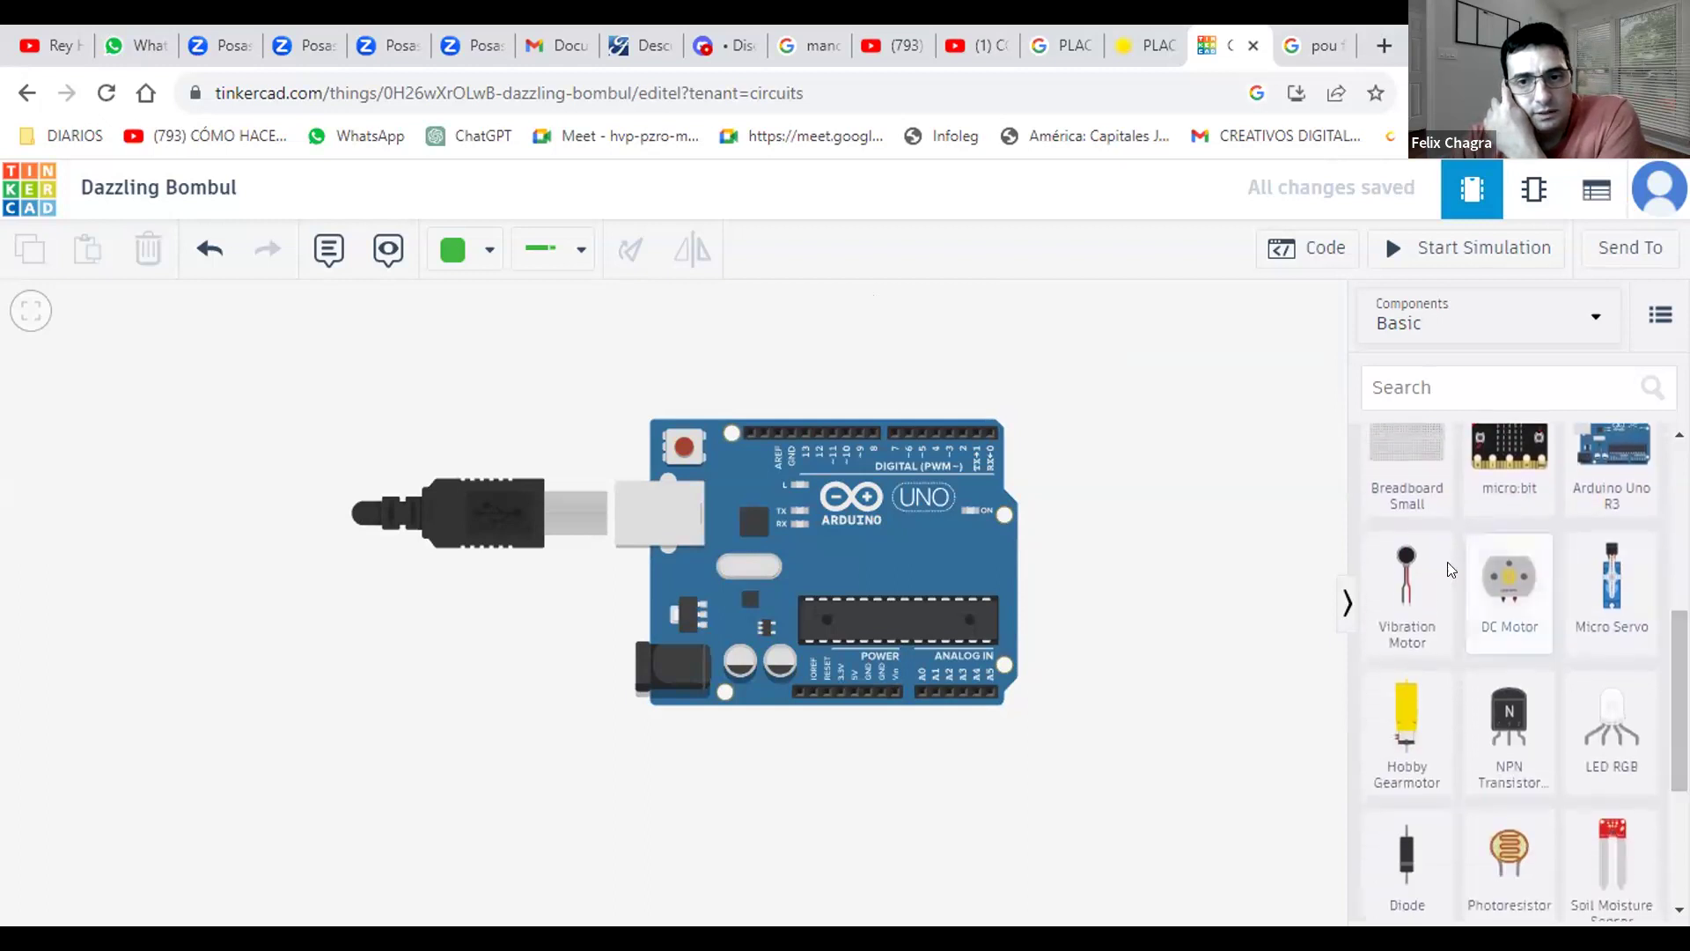
{"action": "scroll", "coordinate": [1407, 581], "scroll_direction": "up", "scroll_amount": 4}
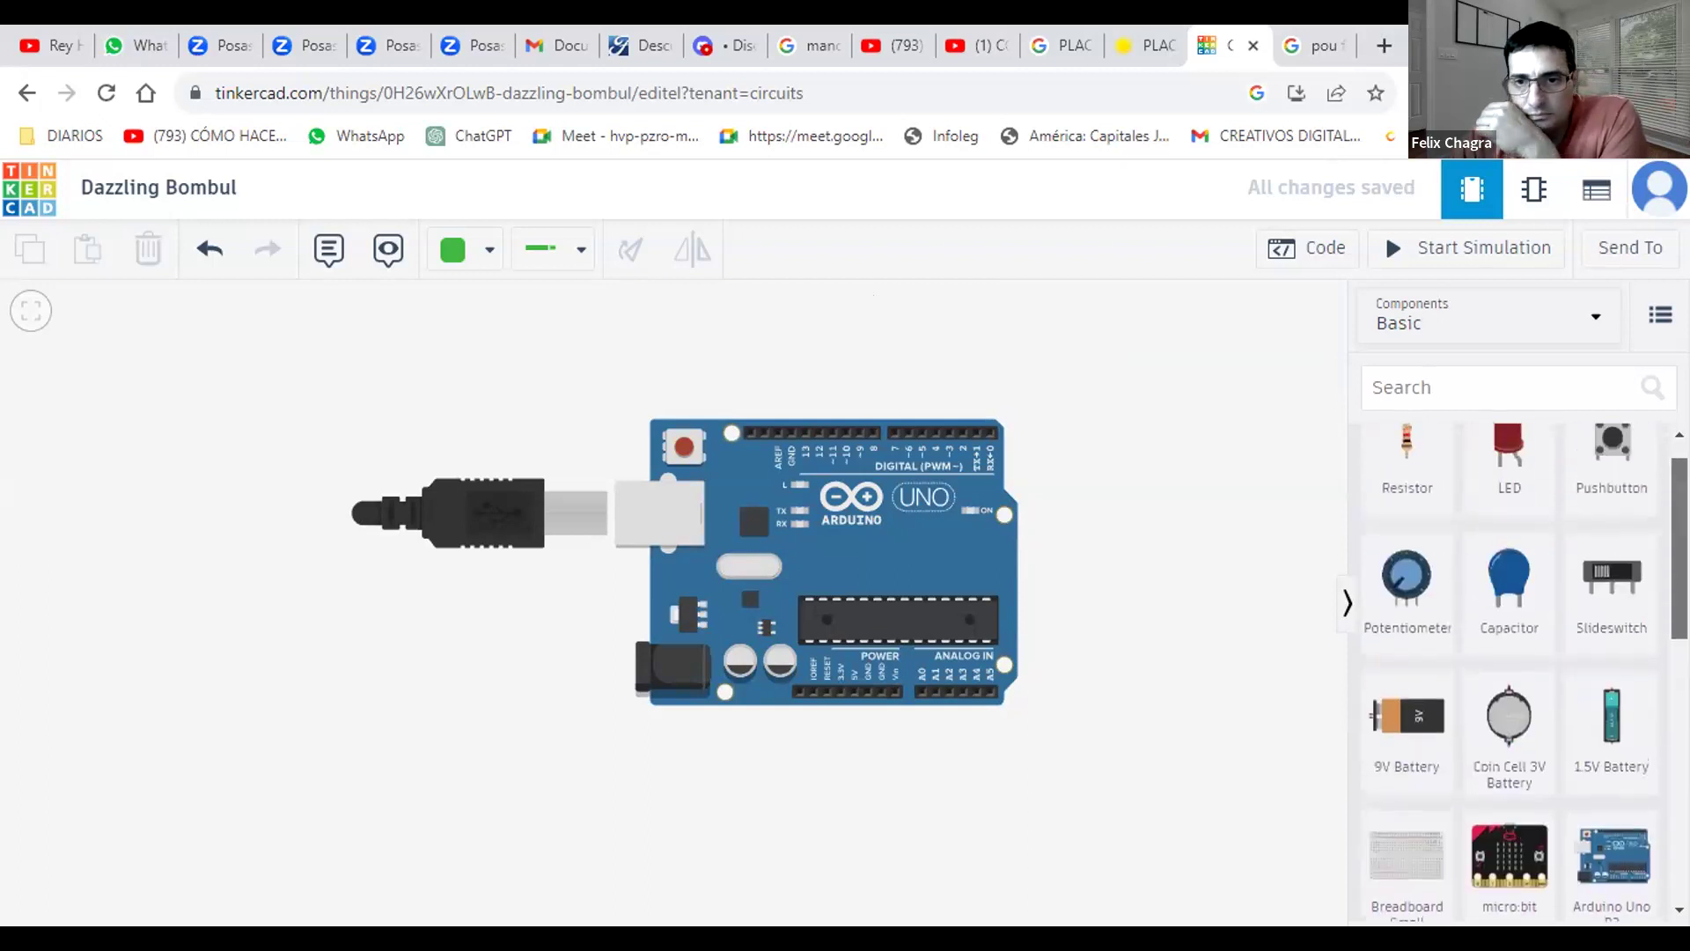
{"action": "left_click_drag", "start_coordinate": [1403, 480], "coordinate": [1158, 478]}
{"action": "left_click_drag", "start_coordinate": [1369, 524], "coordinate": [1407, 493]}
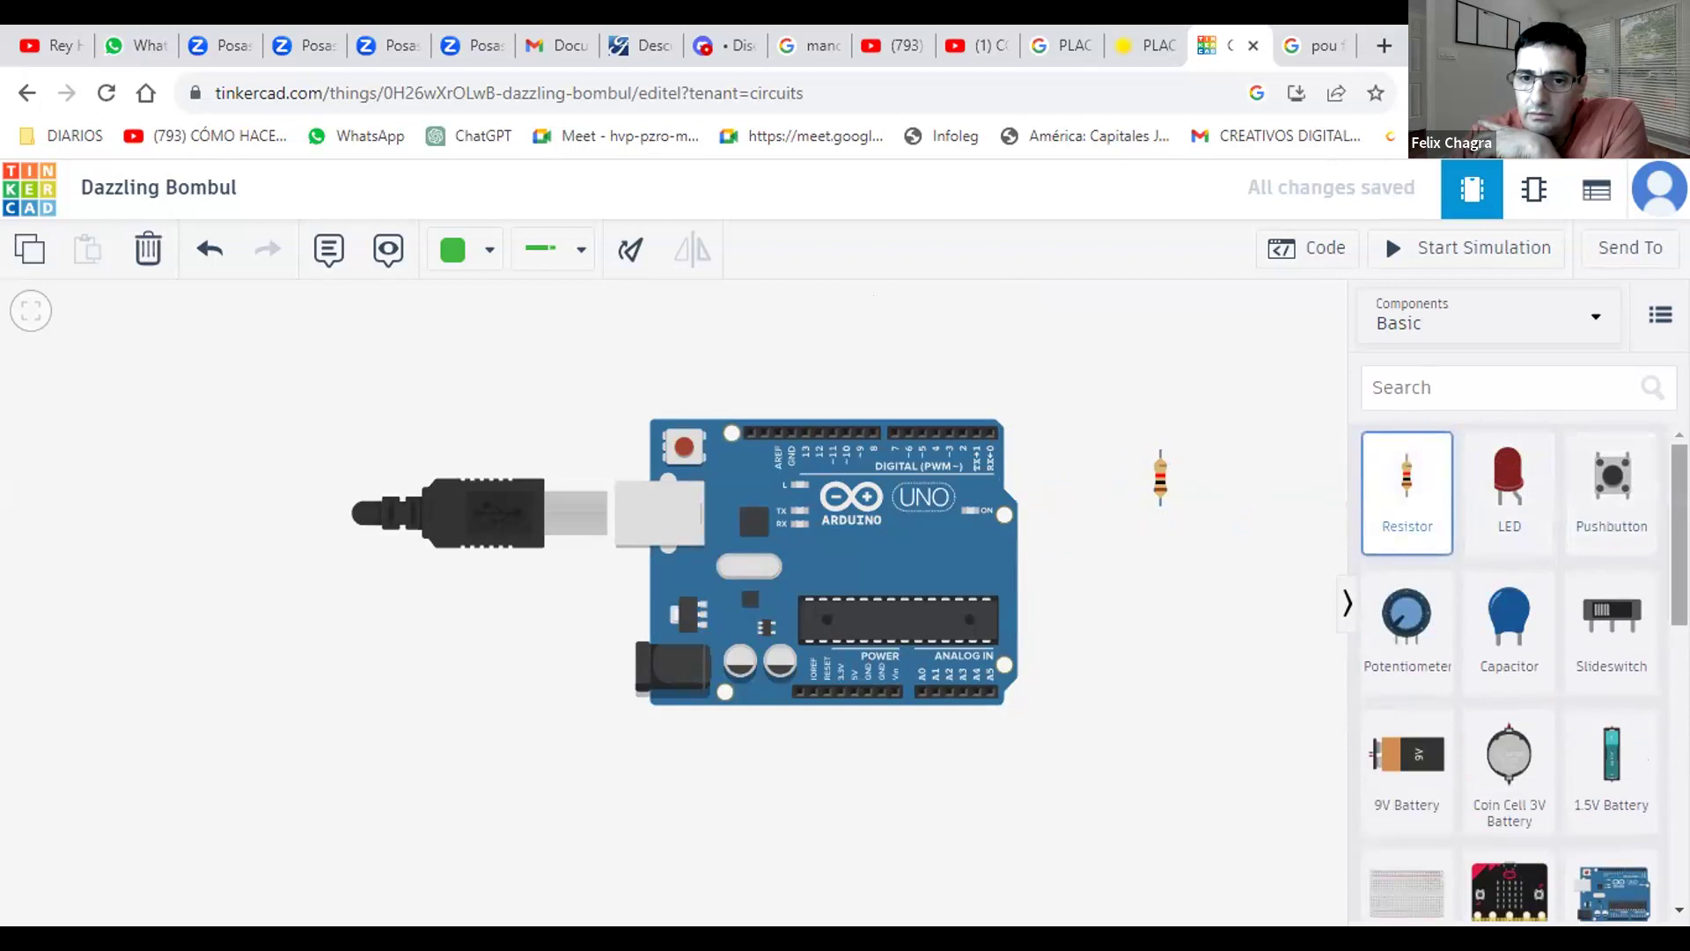
{"action": "scroll", "coordinate": [1406, 493], "scroll_direction": "down", "scroll_amount": 1}
{"action": "left_click_drag", "start_coordinate": [1509, 458], "coordinate": [1166, 476]}
{"action": "left_click", "coordinate": [1236, 511]}
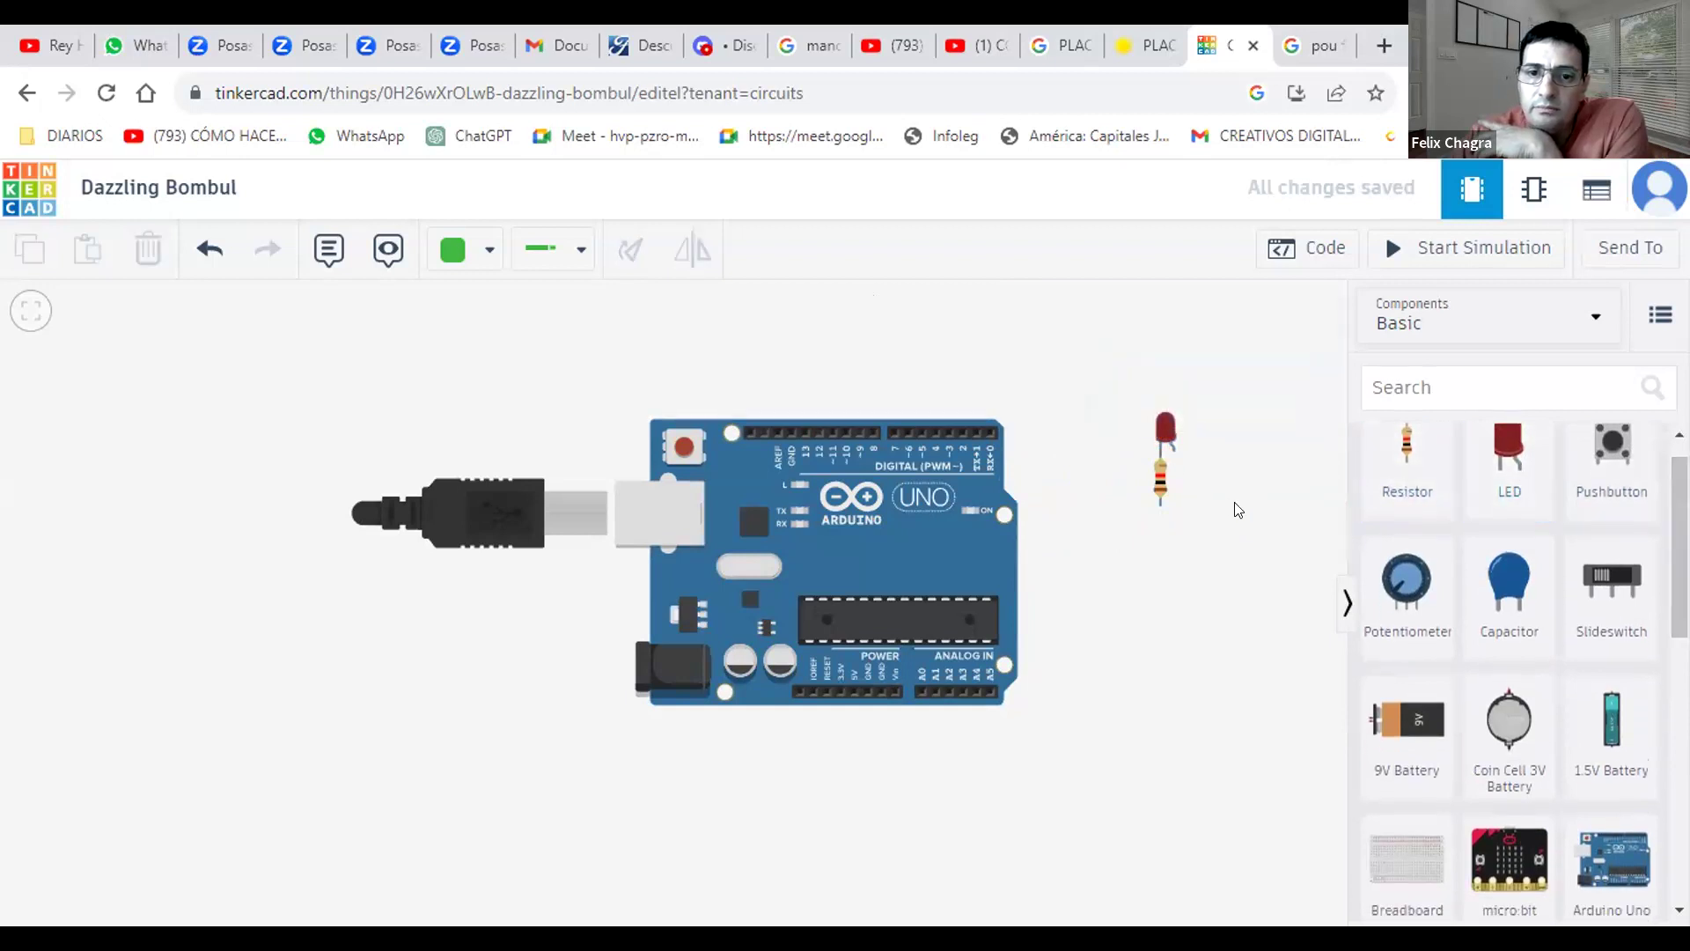
{"action": "left_click", "coordinate": [1178, 433]}
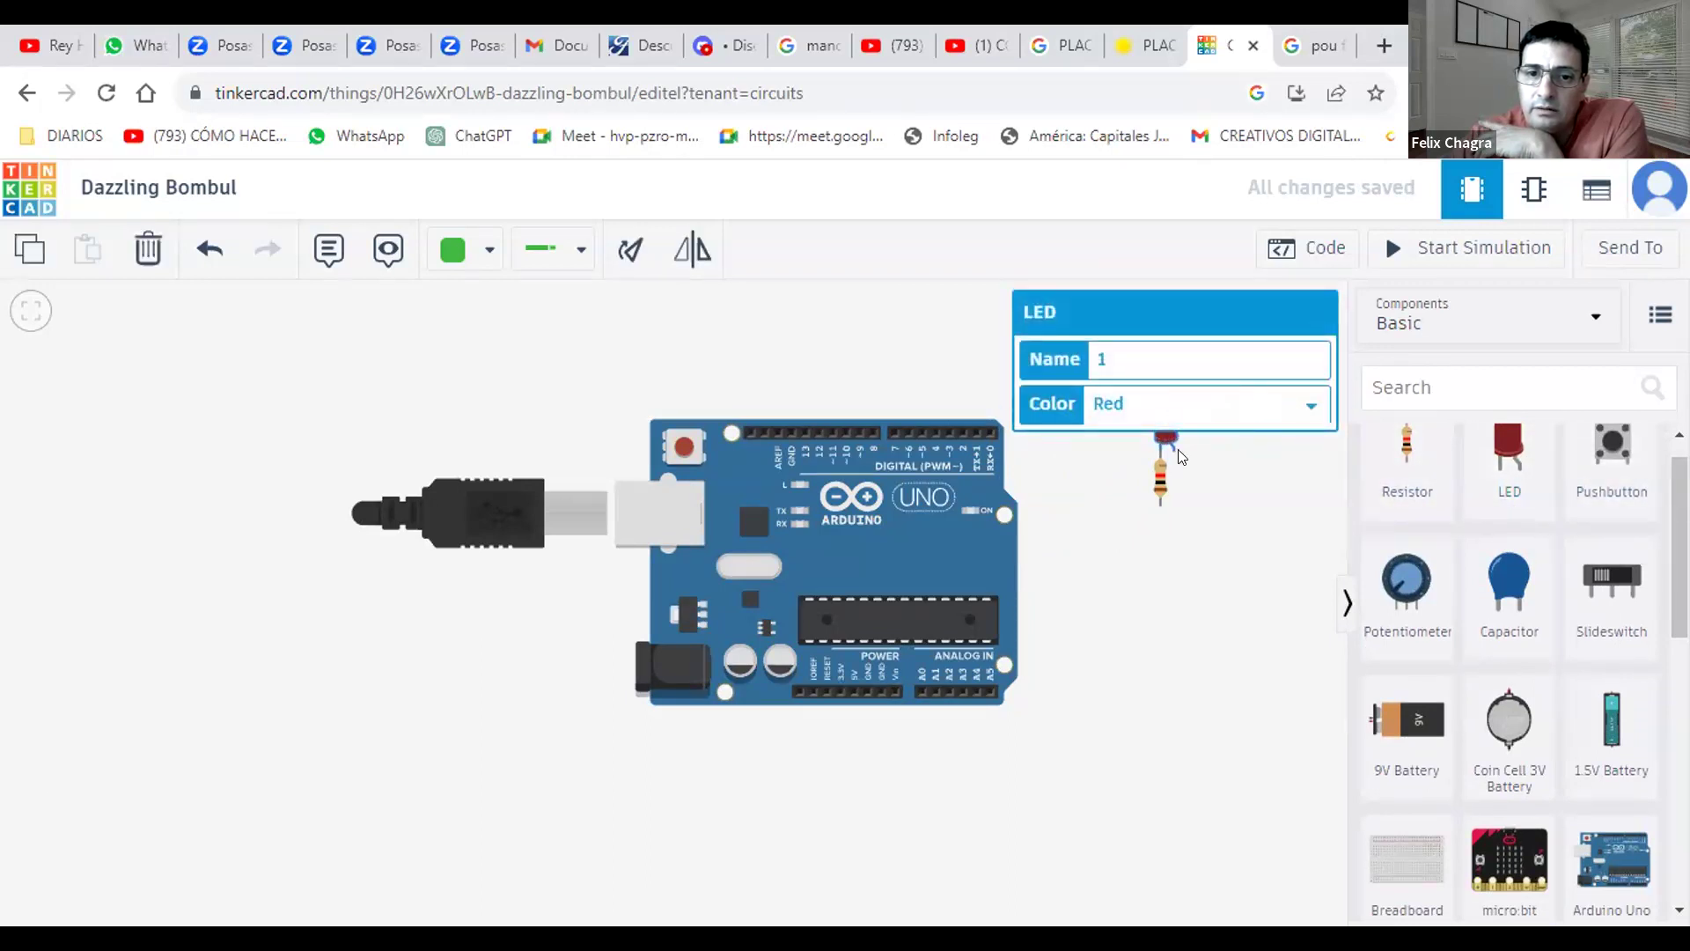
{"action": "left_click_drag", "start_coordinate": [1179, 455], "coordinate": [1173, 454]}
{"action": "left_click", "coordinate": [1157, 428]}
{"action": "key", "text": "Delete"}
- Add a red LED above the resistor, leaving a clear gap between the two components
{"action": "left_click_drag", "start_coordinate": [1478, 471], "coordinate": [1164, 378]}
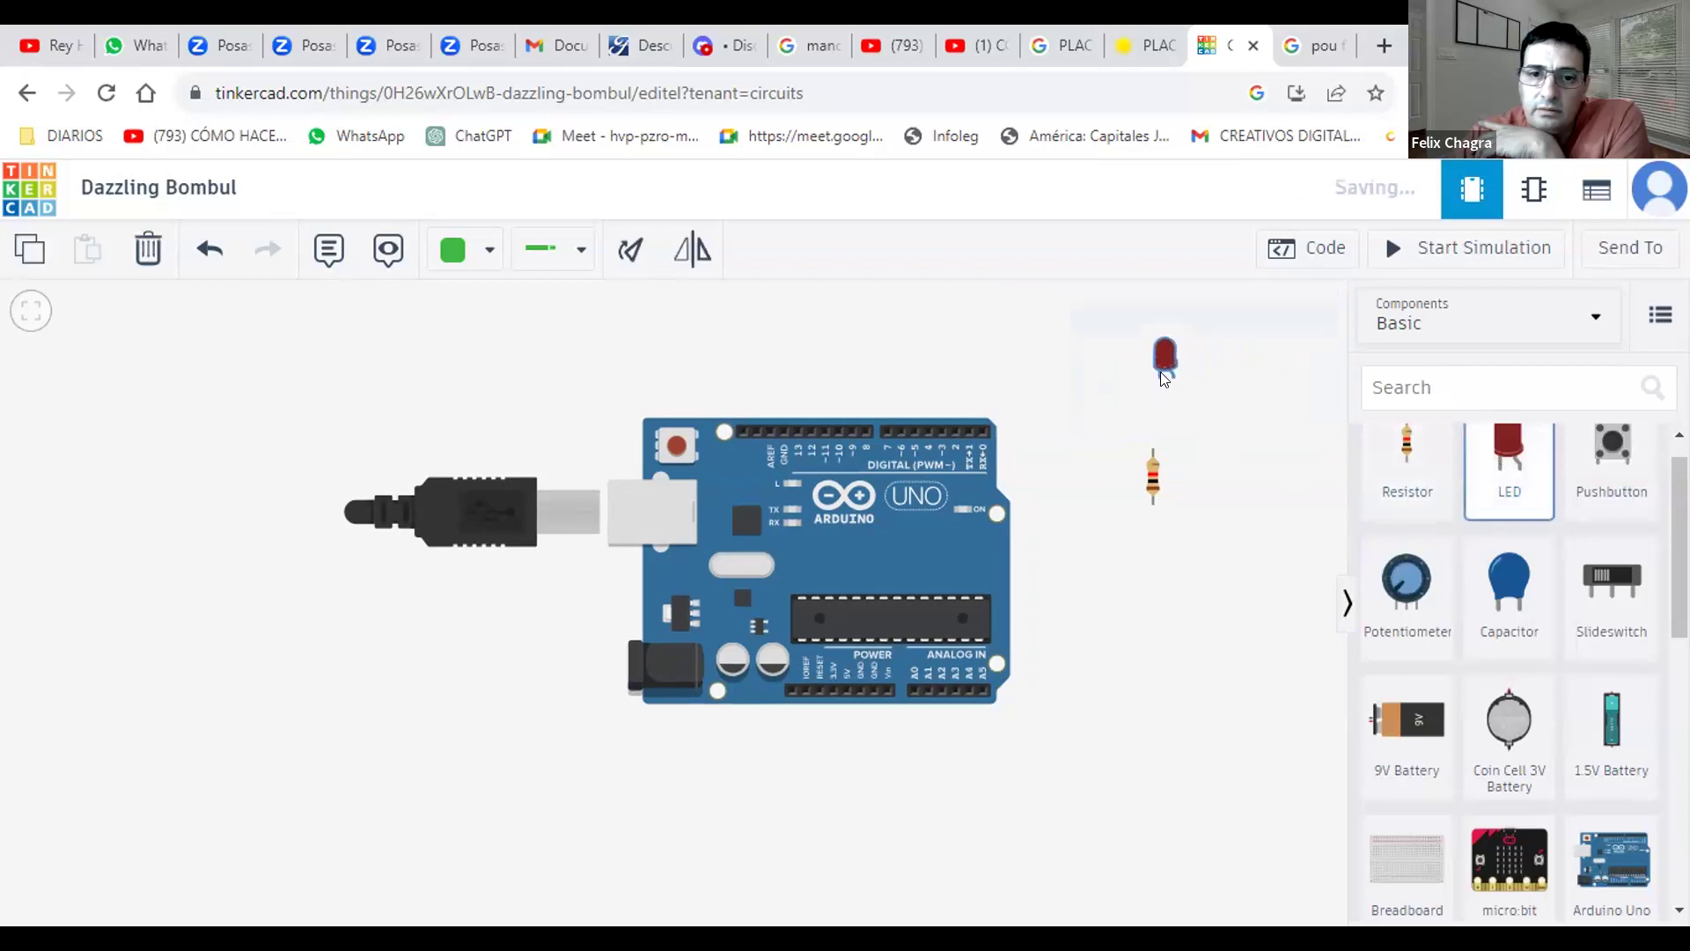
{"action": "left_click", "coordinate": [1311, 542]}
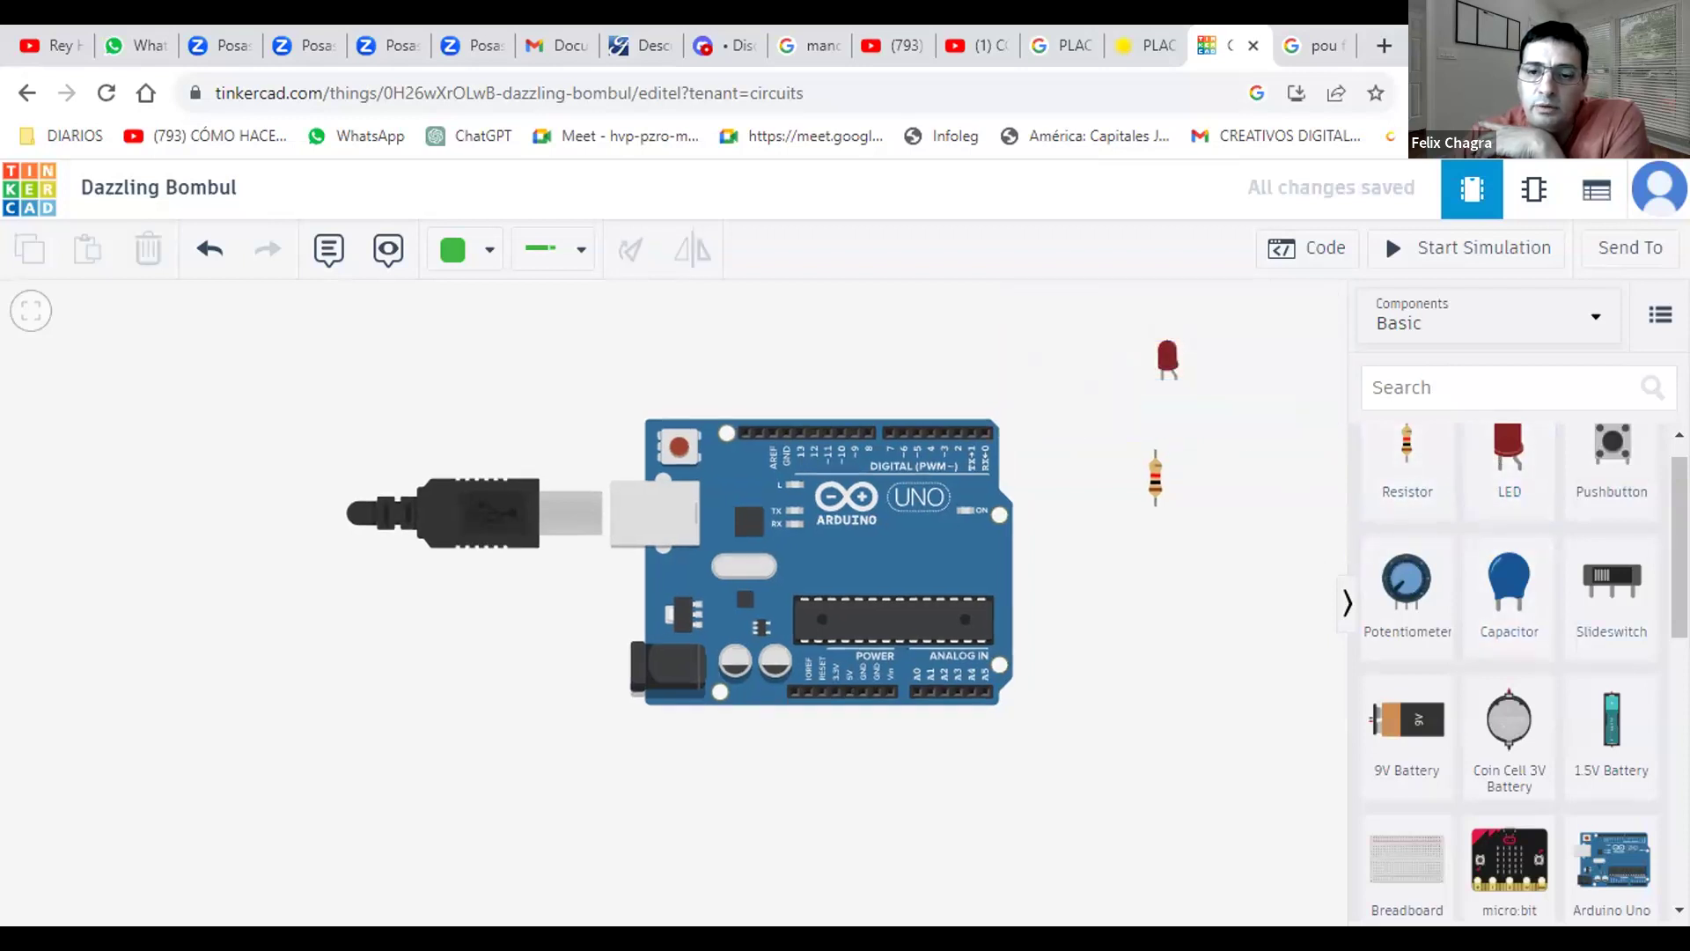
{"action": "scroll", "coordinate": [1510, 669], "scroll_direction": "up", "scroll_amount": 1}
{"action": "scroll", "coordinate": [1510, 669], "scroll_direction": "down", "scroll_amount": 2}
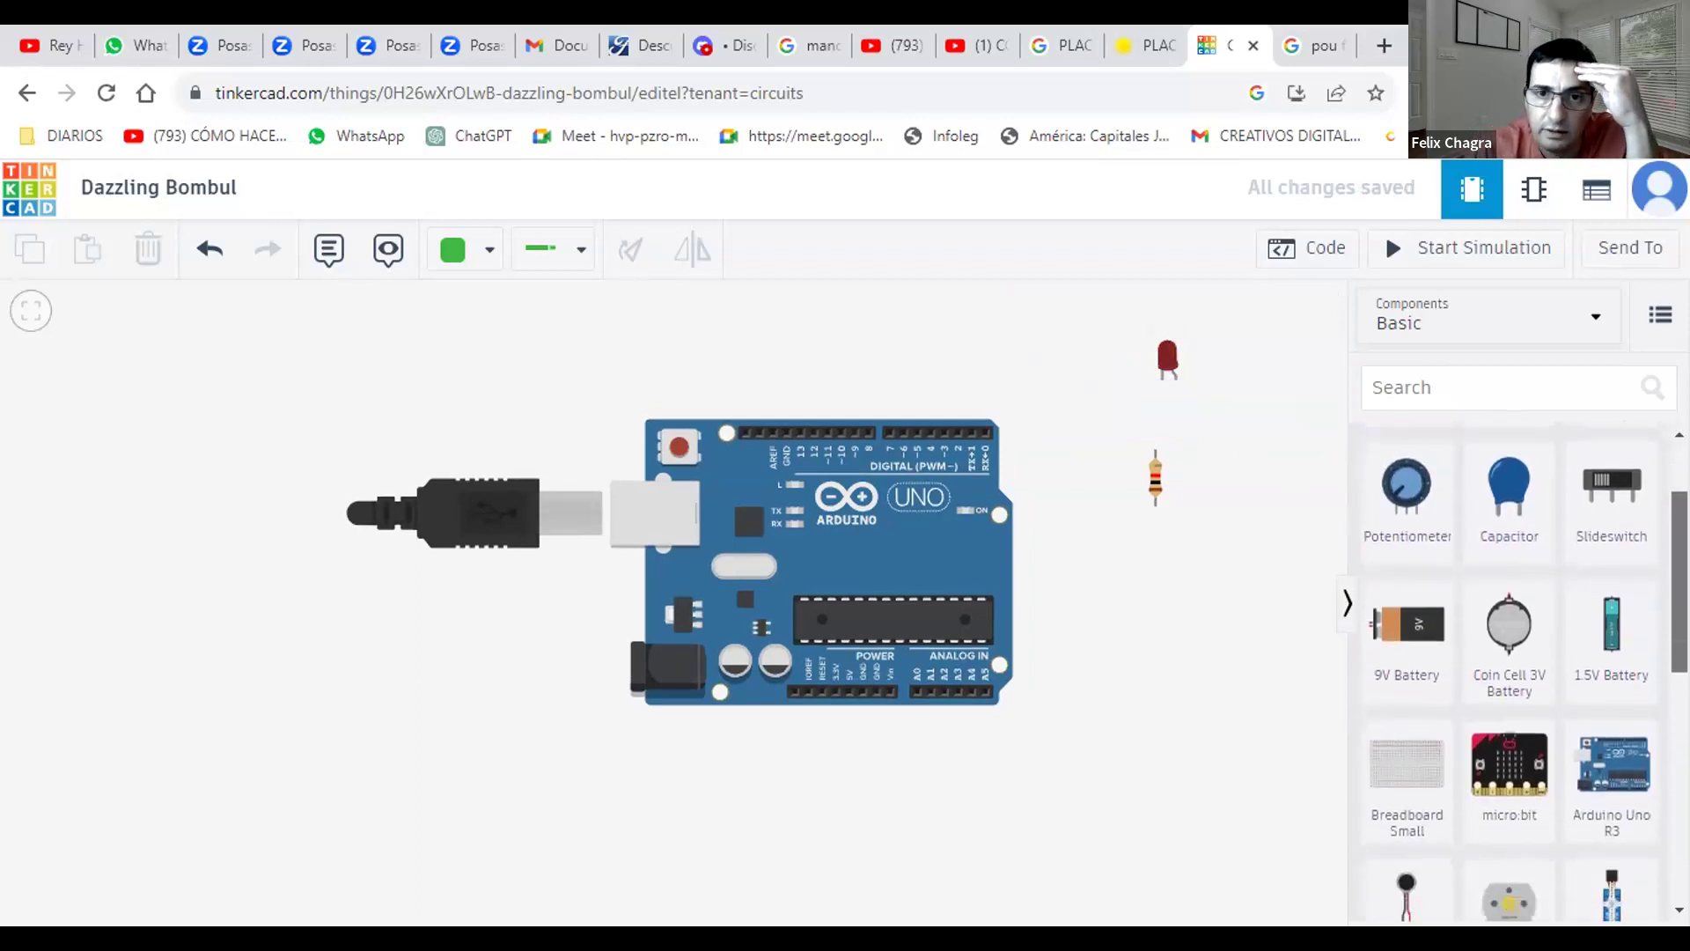
{"action": "scroll", "coordinate": [1510, 669], "scroll_direction": "down", "scroll_amount": 1}
{"action": "scroll", "coordinate": [1658, 671], "scroll_direction": "down", "scroll_amount": 1}
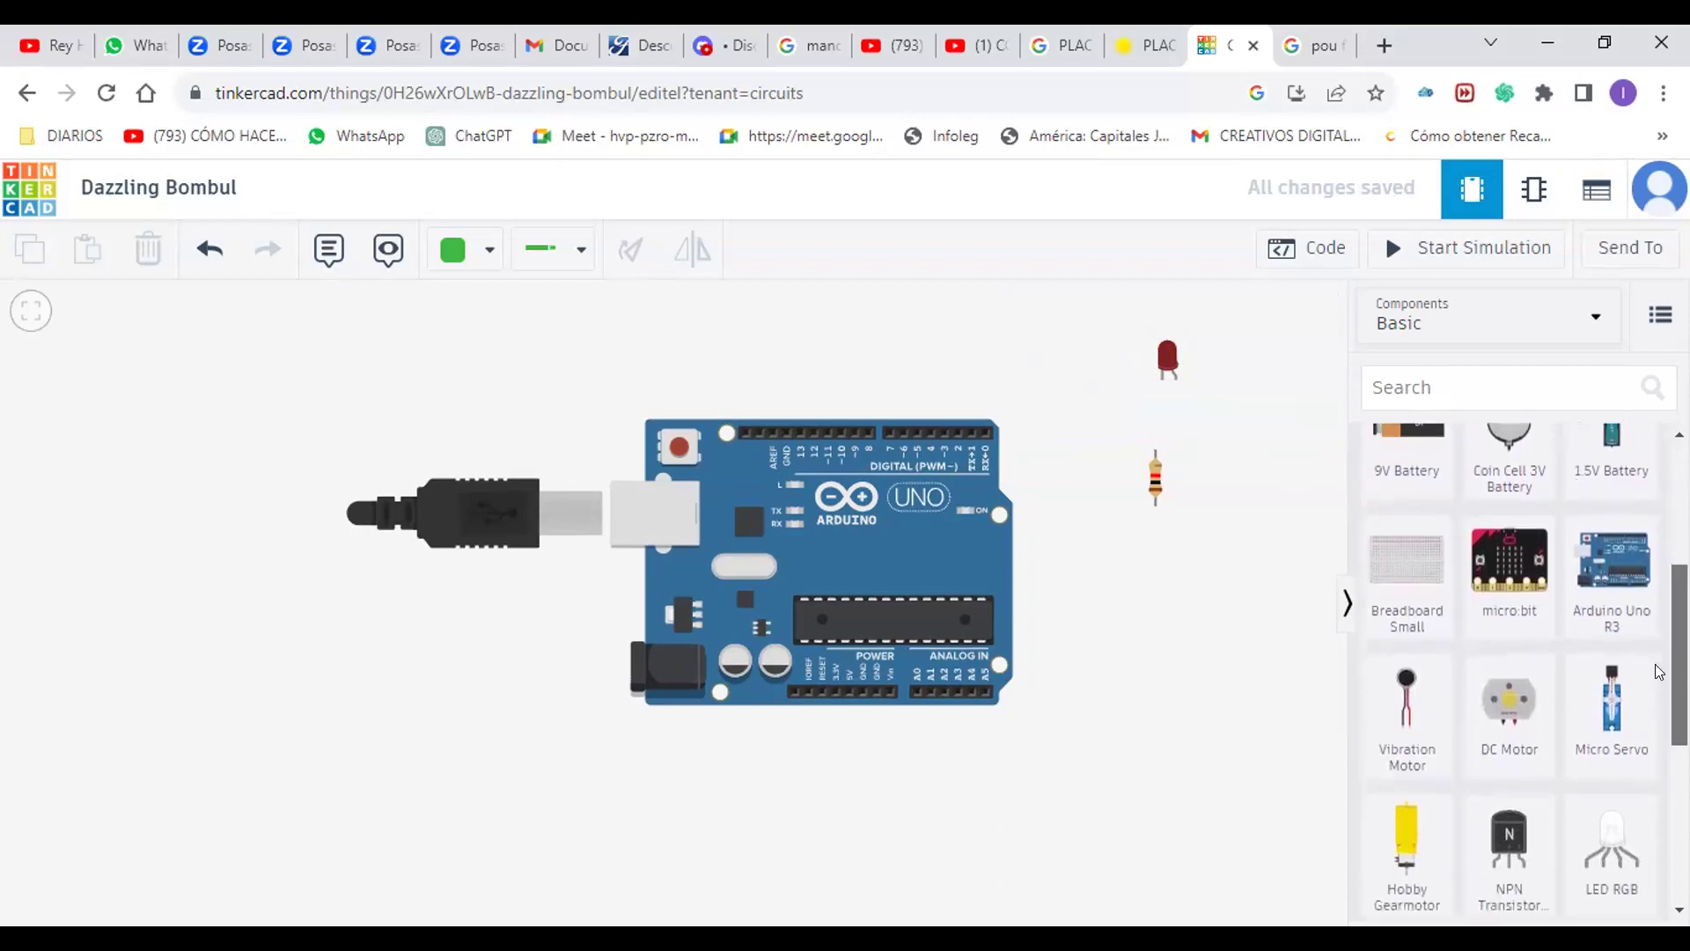
{"action": "scroll", "coordinate": [1659, 671], "scroll_direction": "down", "scroll_amount": 1}
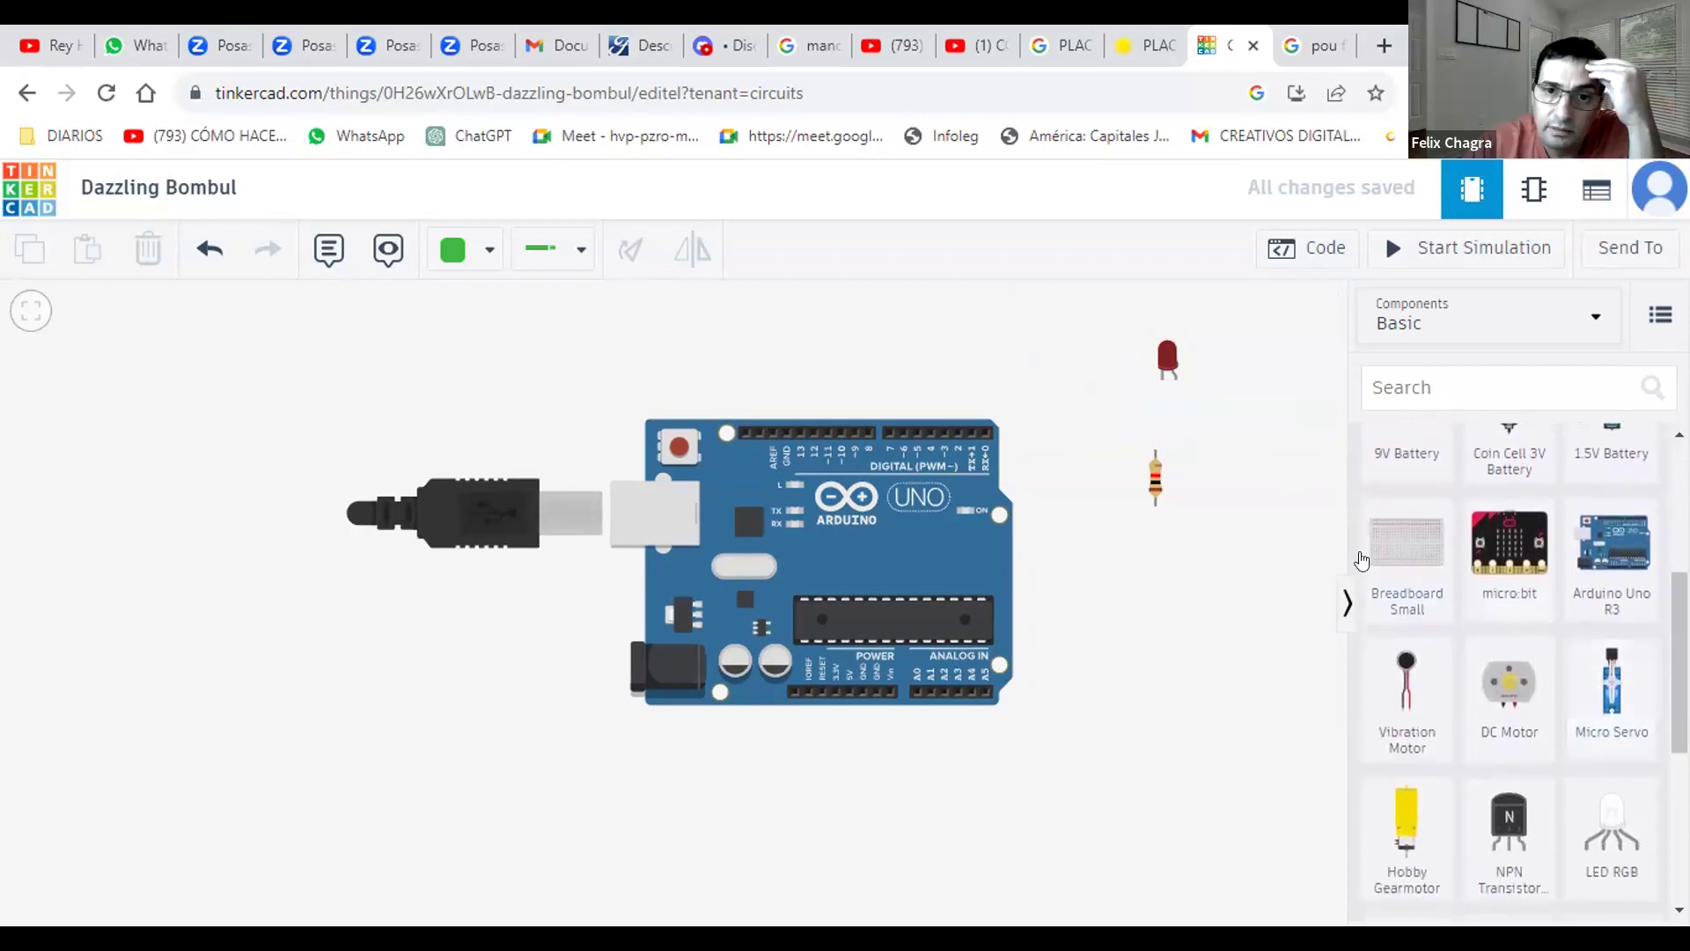
- Shift the Arduino Uno slightly lower, leaving its power pins unwired
{"action": "left_click", "coordinate": [1156, 482]}
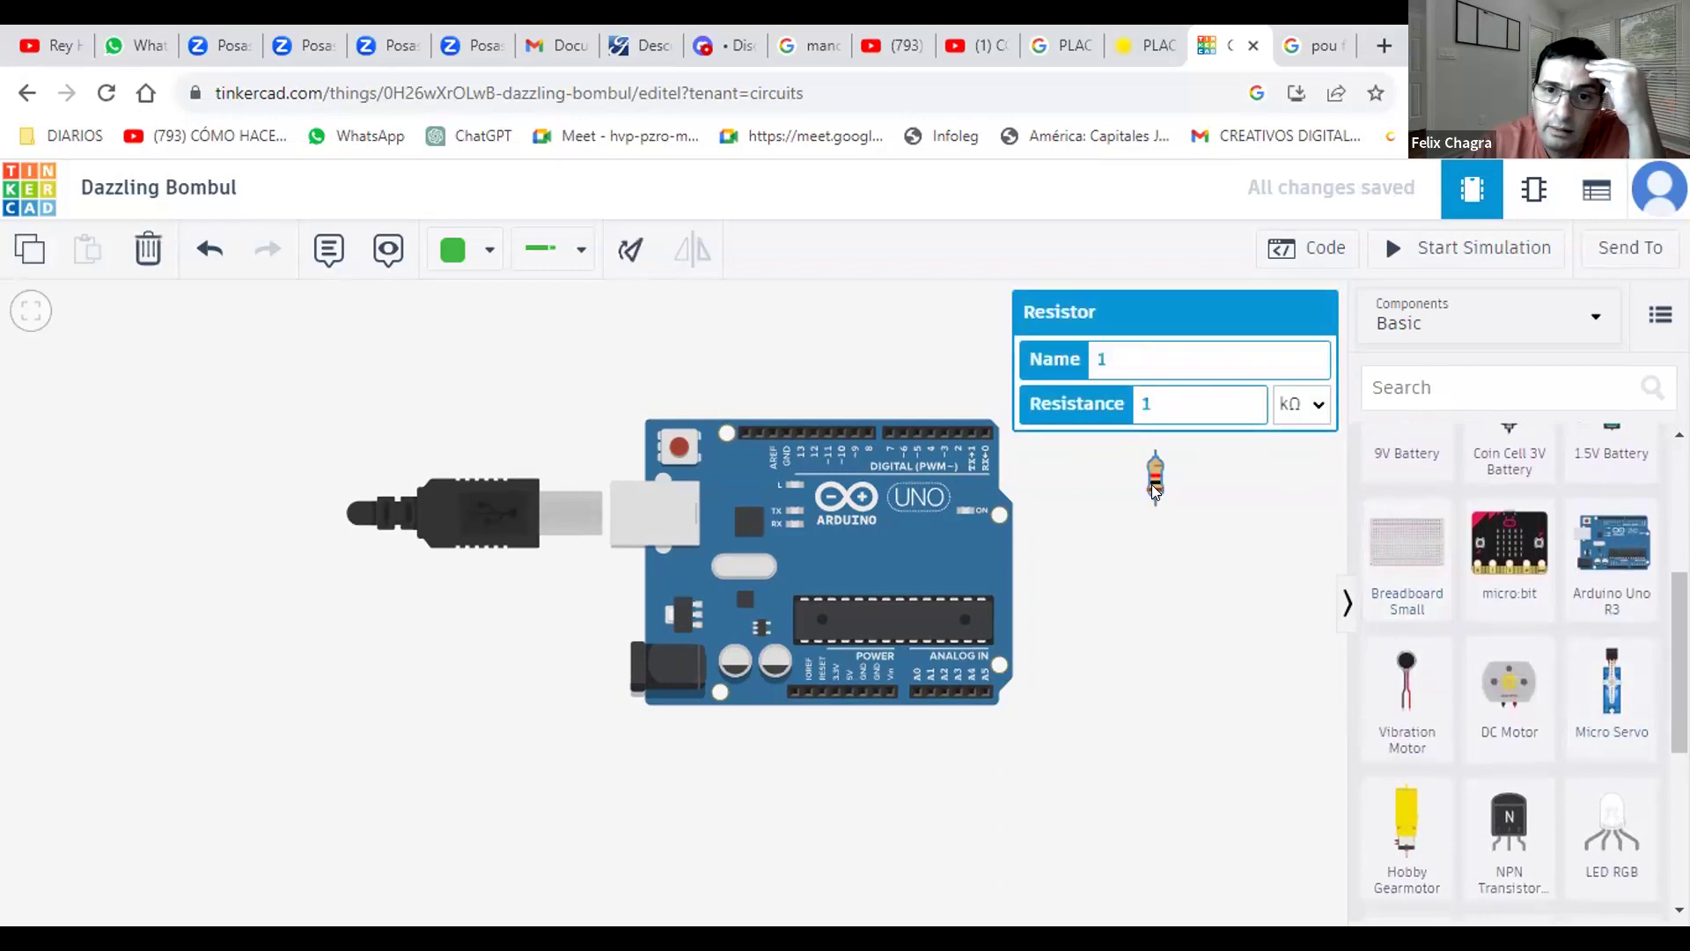
{"action": "left_click", "coordinate": [970, 632]}
{"action": "left_click_drag", "start_coordinate": [960, 620], "coordinate": [958, 627]}
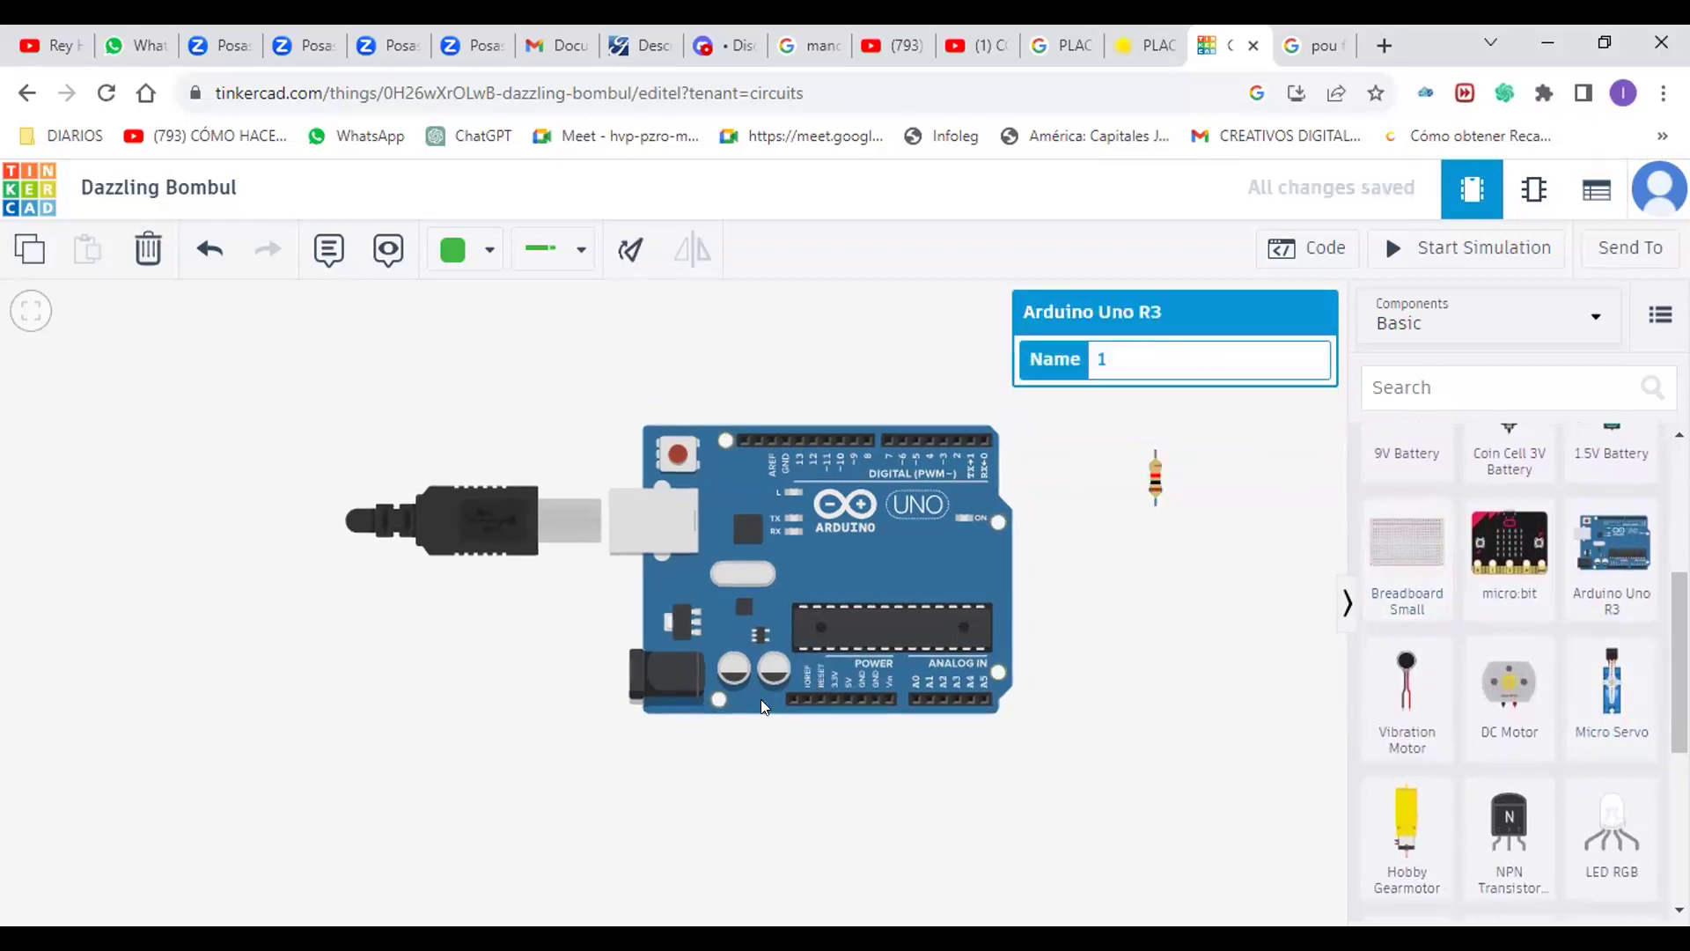
{"action": "left_click", "coordinate": [803, 705]}
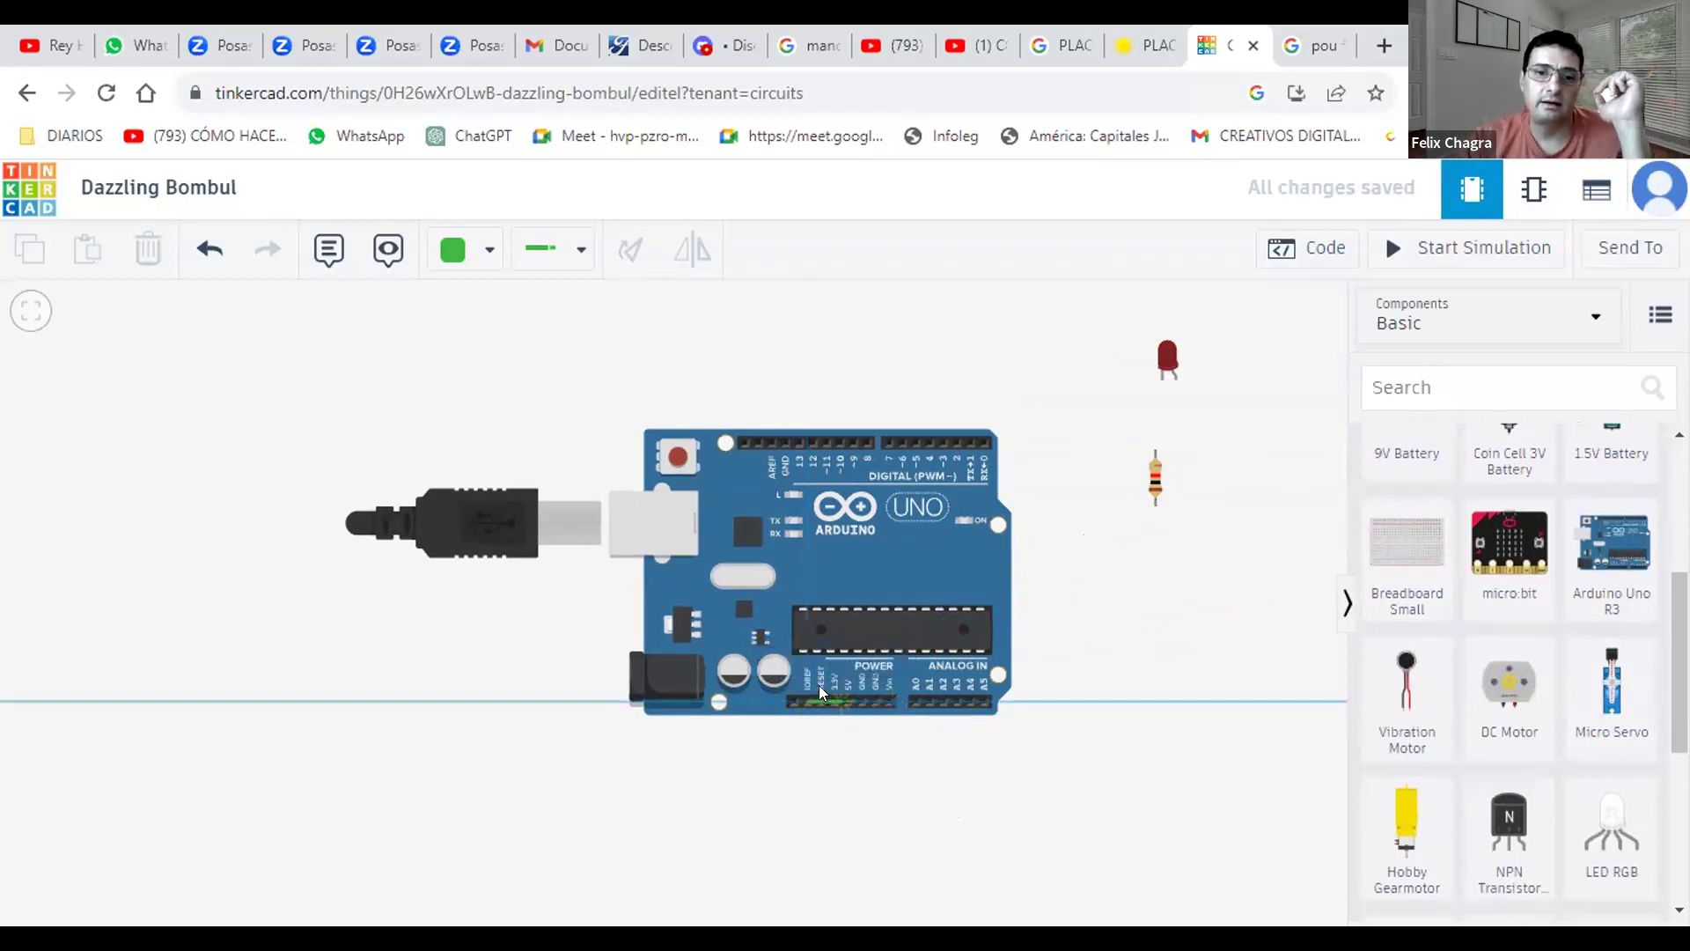
{"action": "key", "text": "Escape"}
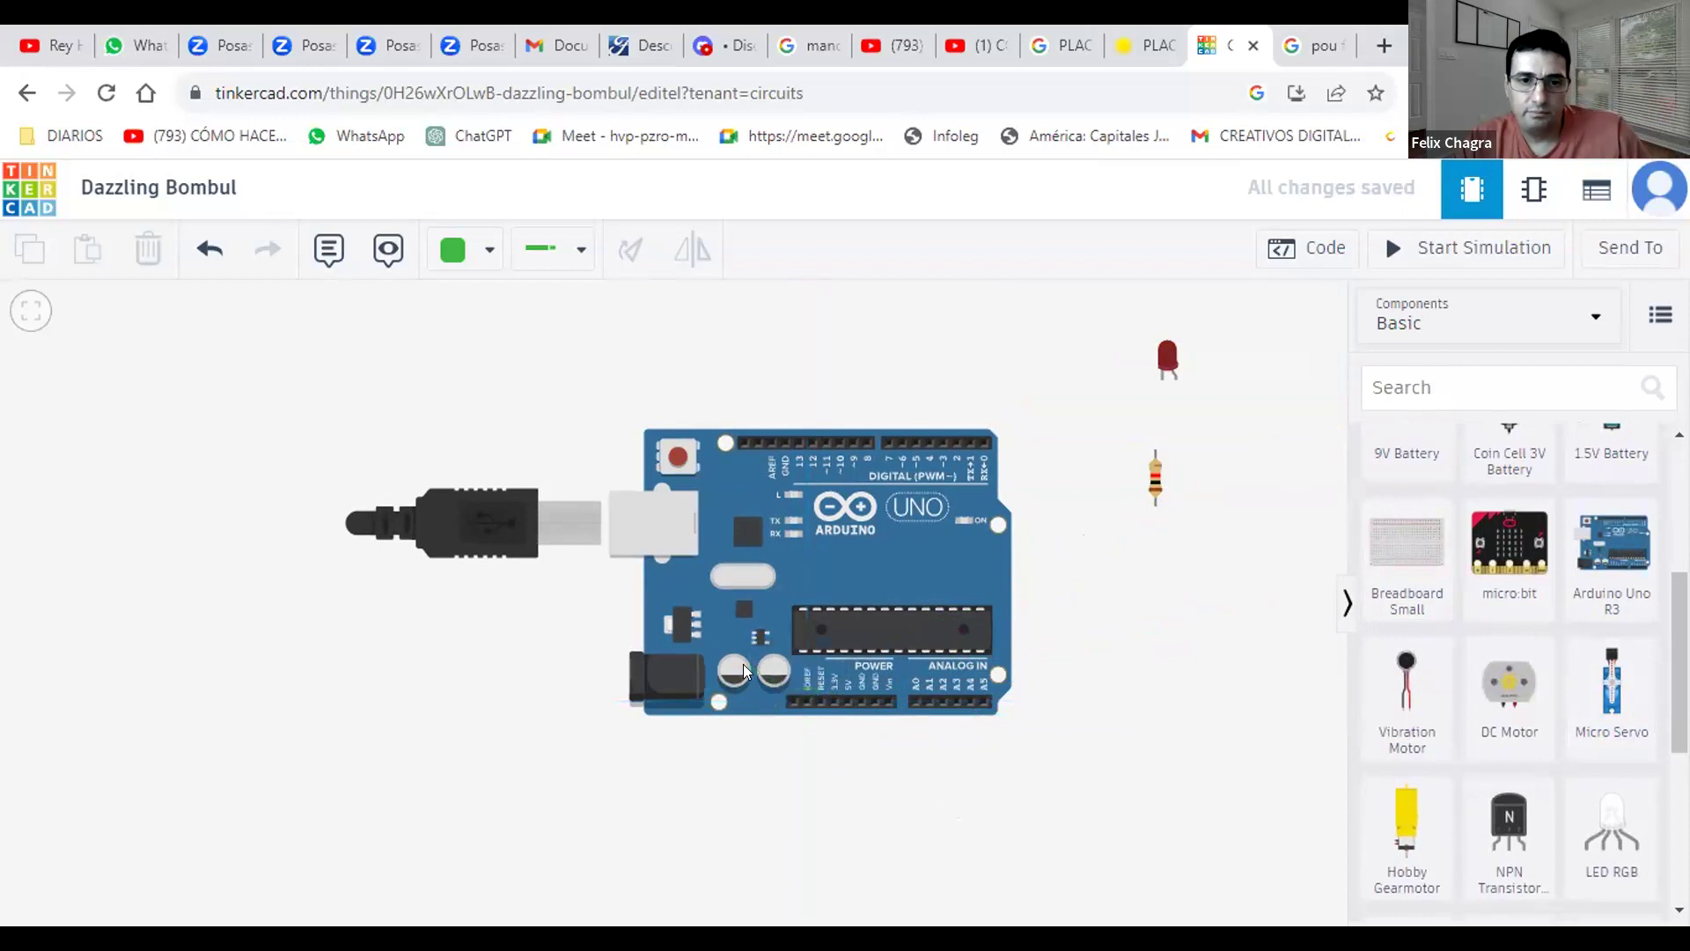
- Draw a green wire from the resistor's lower terminal to the LED's left leg
{"action": "left_click", "coordinate": [1156, 479]}
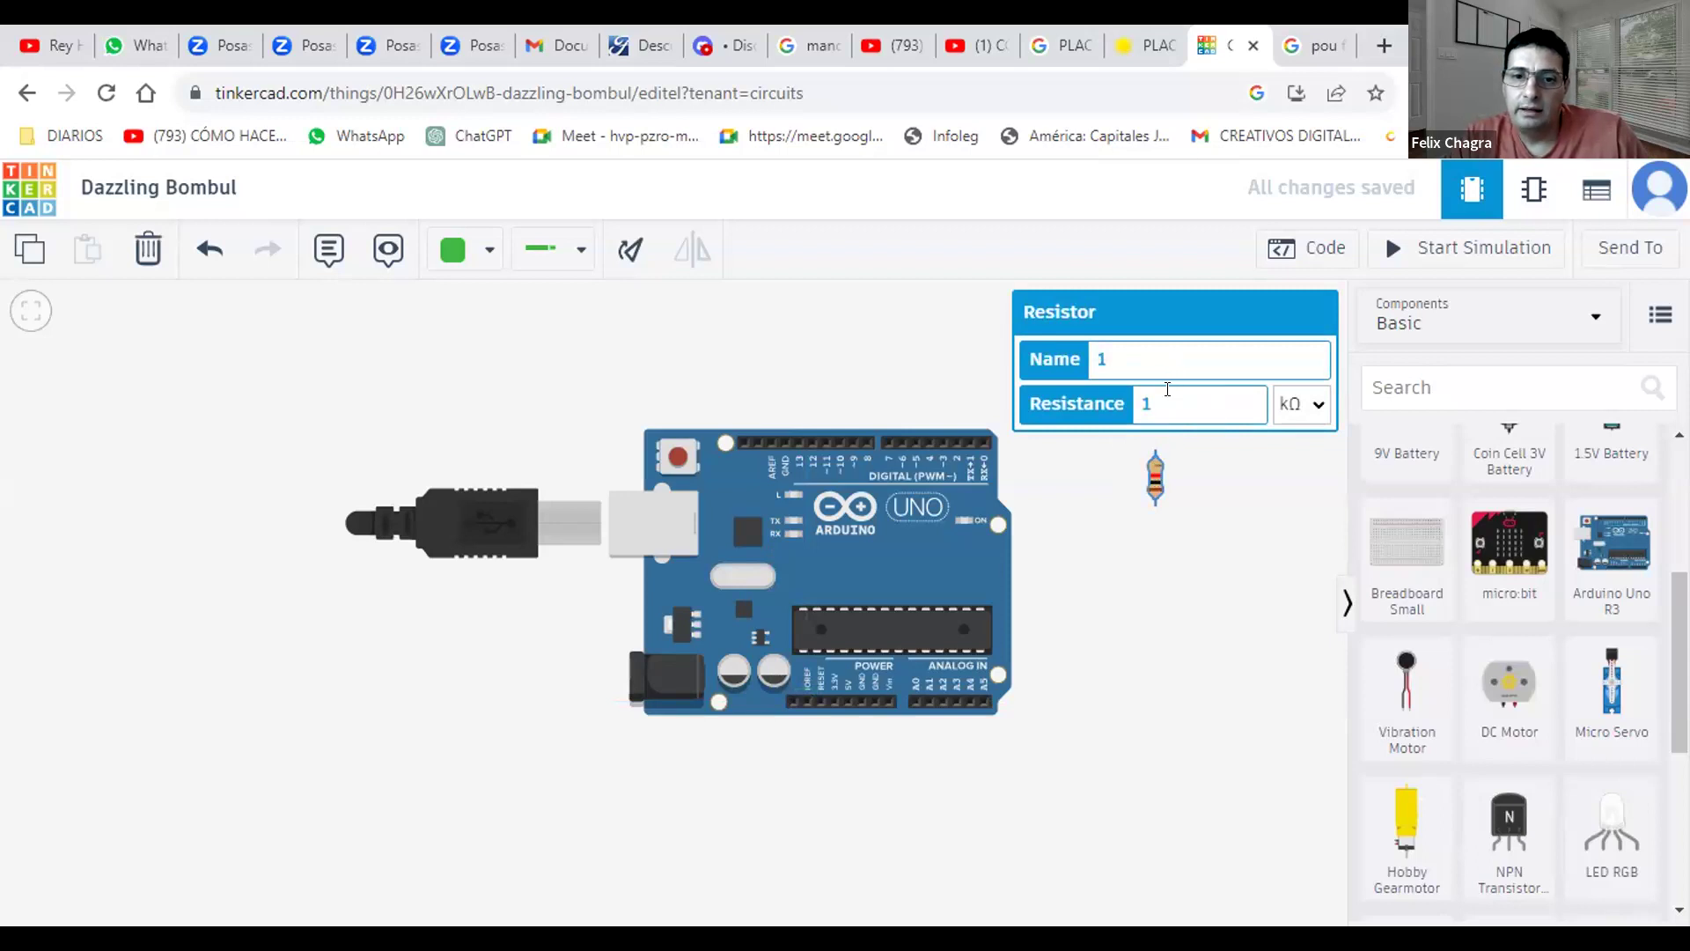
{"action": "left_click", "coordinate": [1155, 500]}
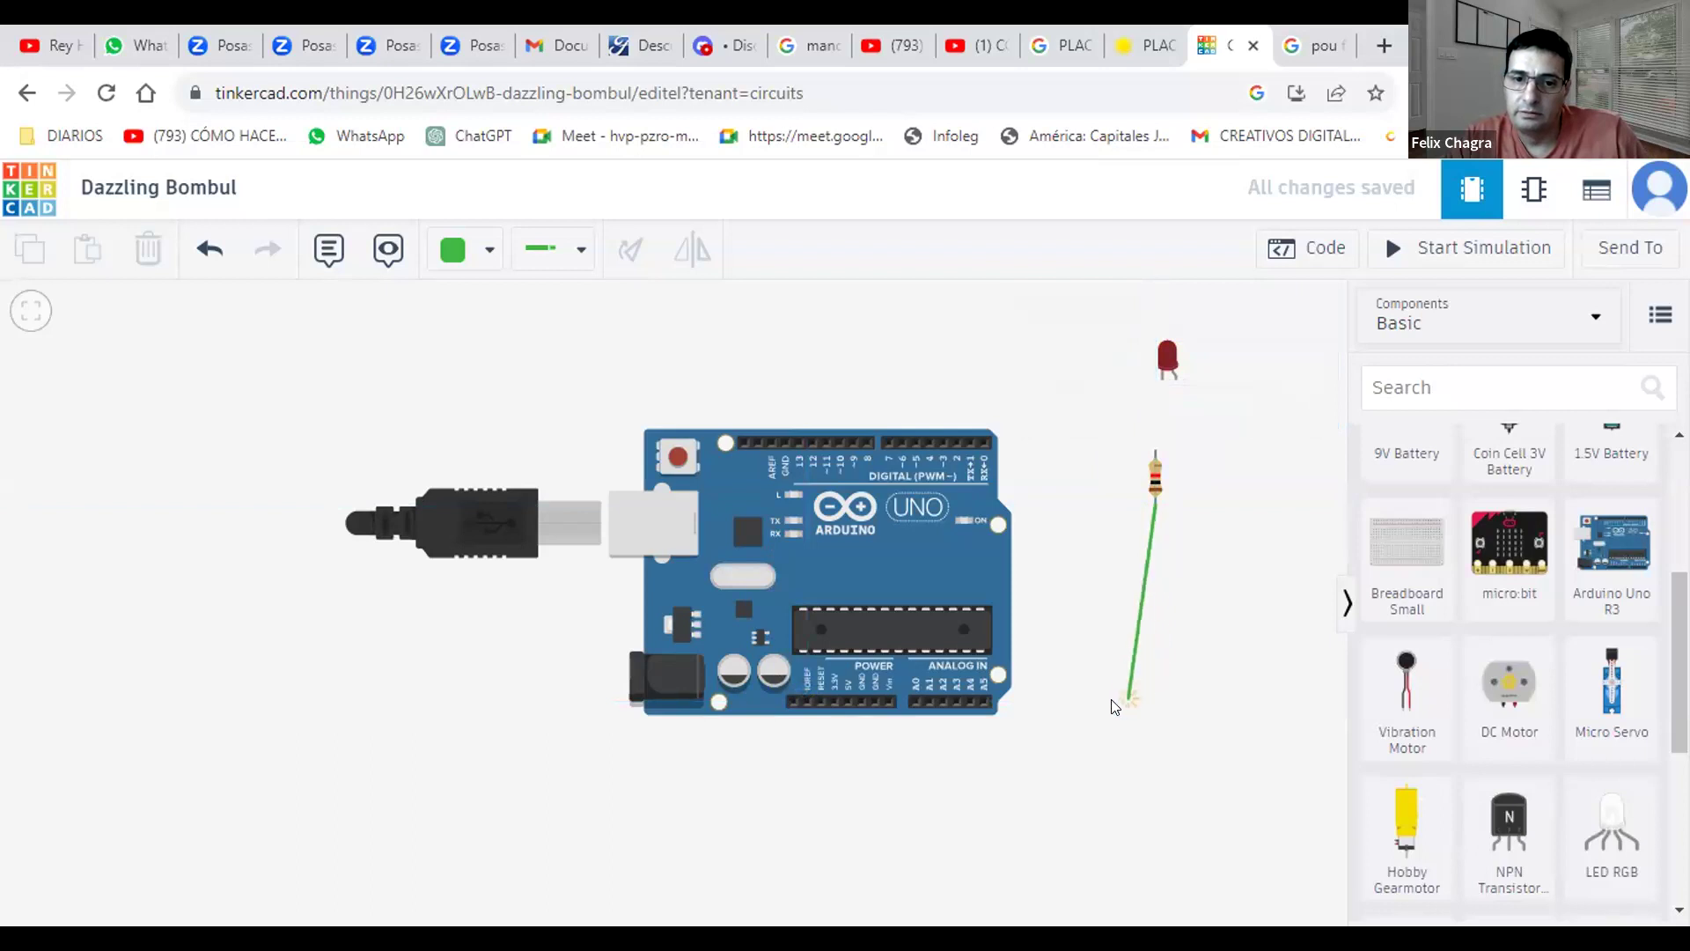
{"action": "left_click", "coordinate": [1154, 503]}
{"action": "left_click", "coordinate": [1151, 449]}
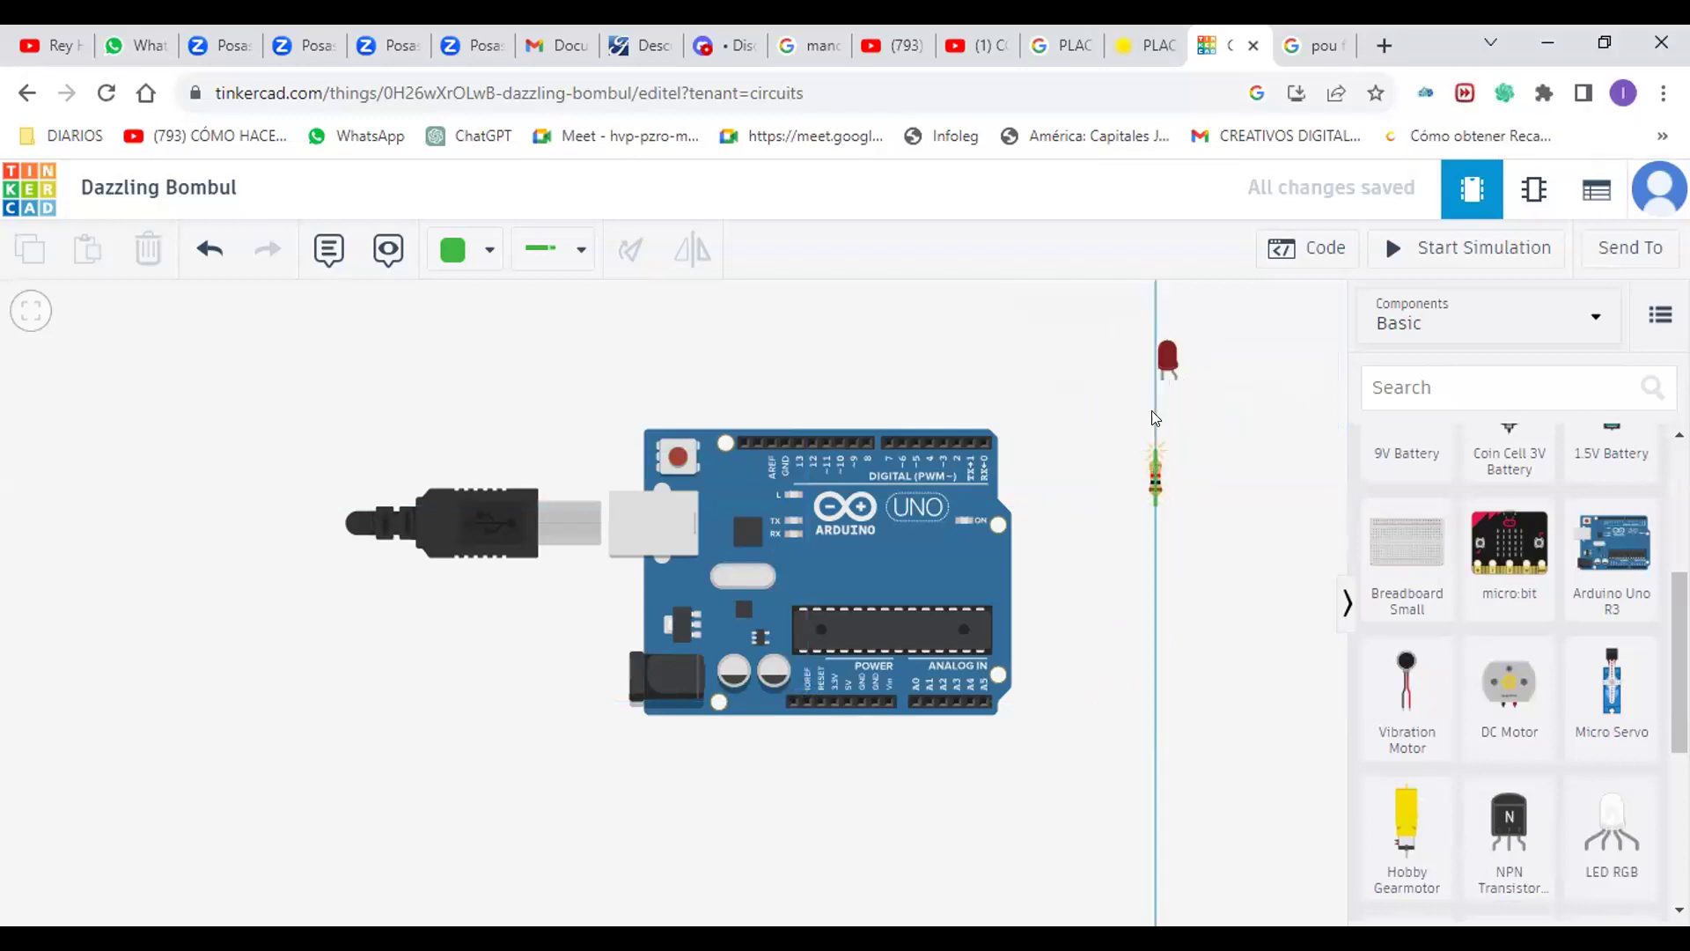
{"action": "left_click_drag", "start_coordinate": [1153, 431], "coordinate": [1159, 381]}
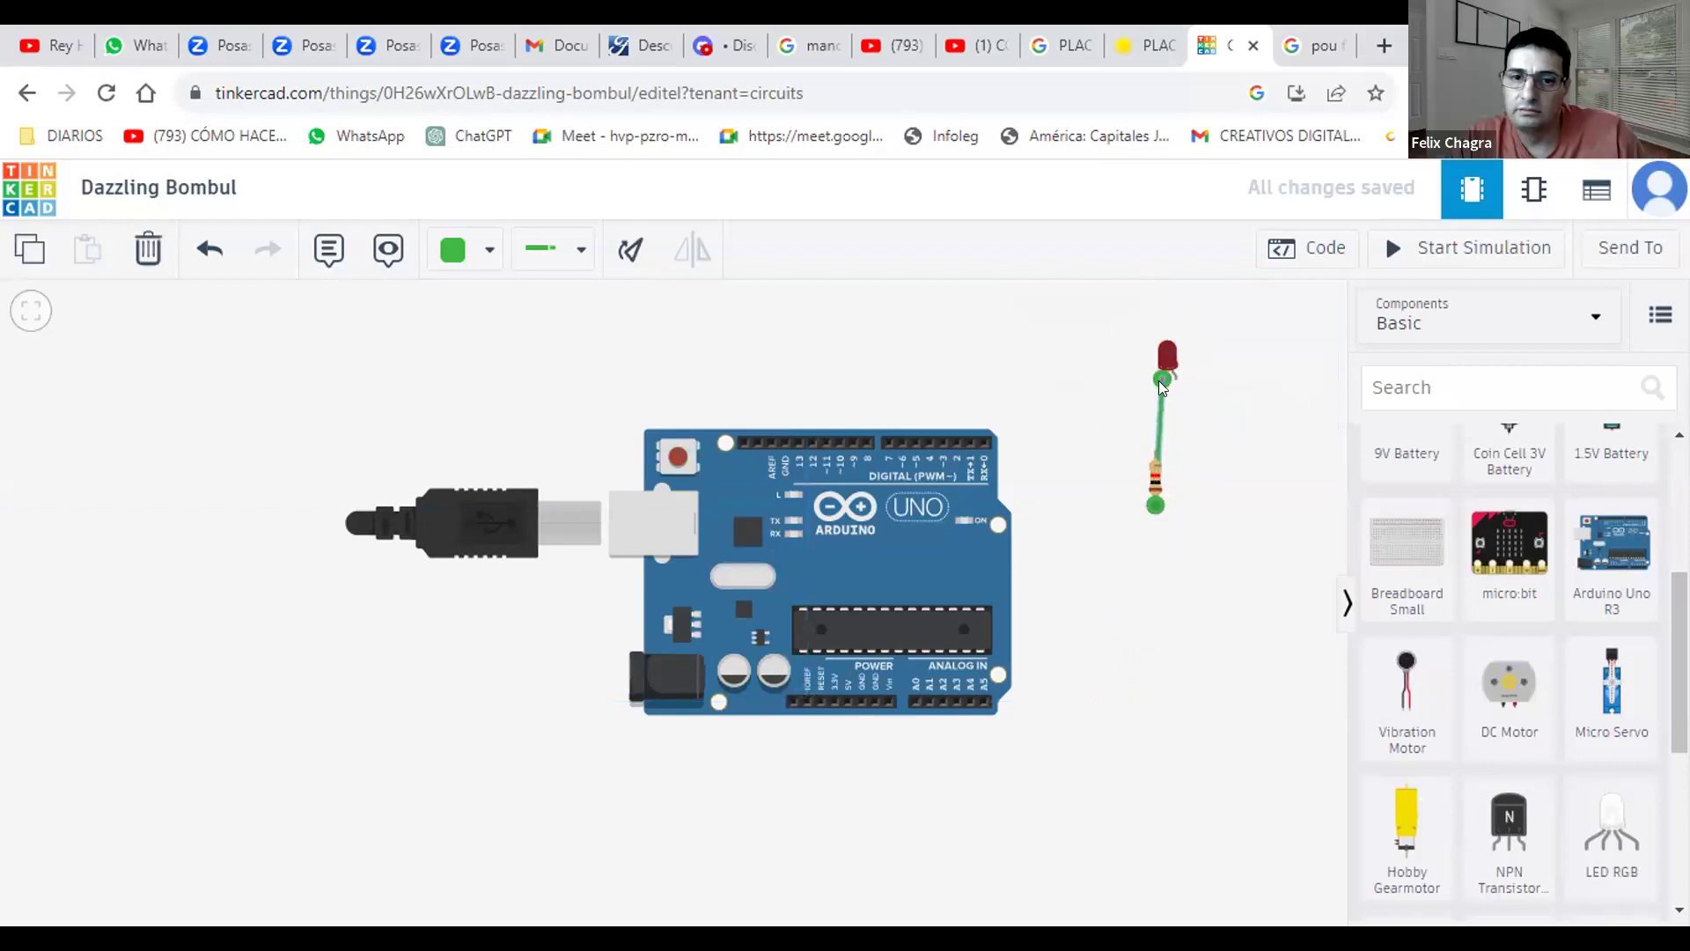
- Try to wire the resistor's upper terminal to the LED's right leg, and undo the last change
{"action": "left_click", "coordinate": [1152, 447]}
{"action": "left_click", "coordinate": [1172, 385]}
{"action": "left_click_drag", "start_coordinate": [1172, 386], "coordinate": [1158, 379]}
{"action": "key", "text": "ctrl+z"}
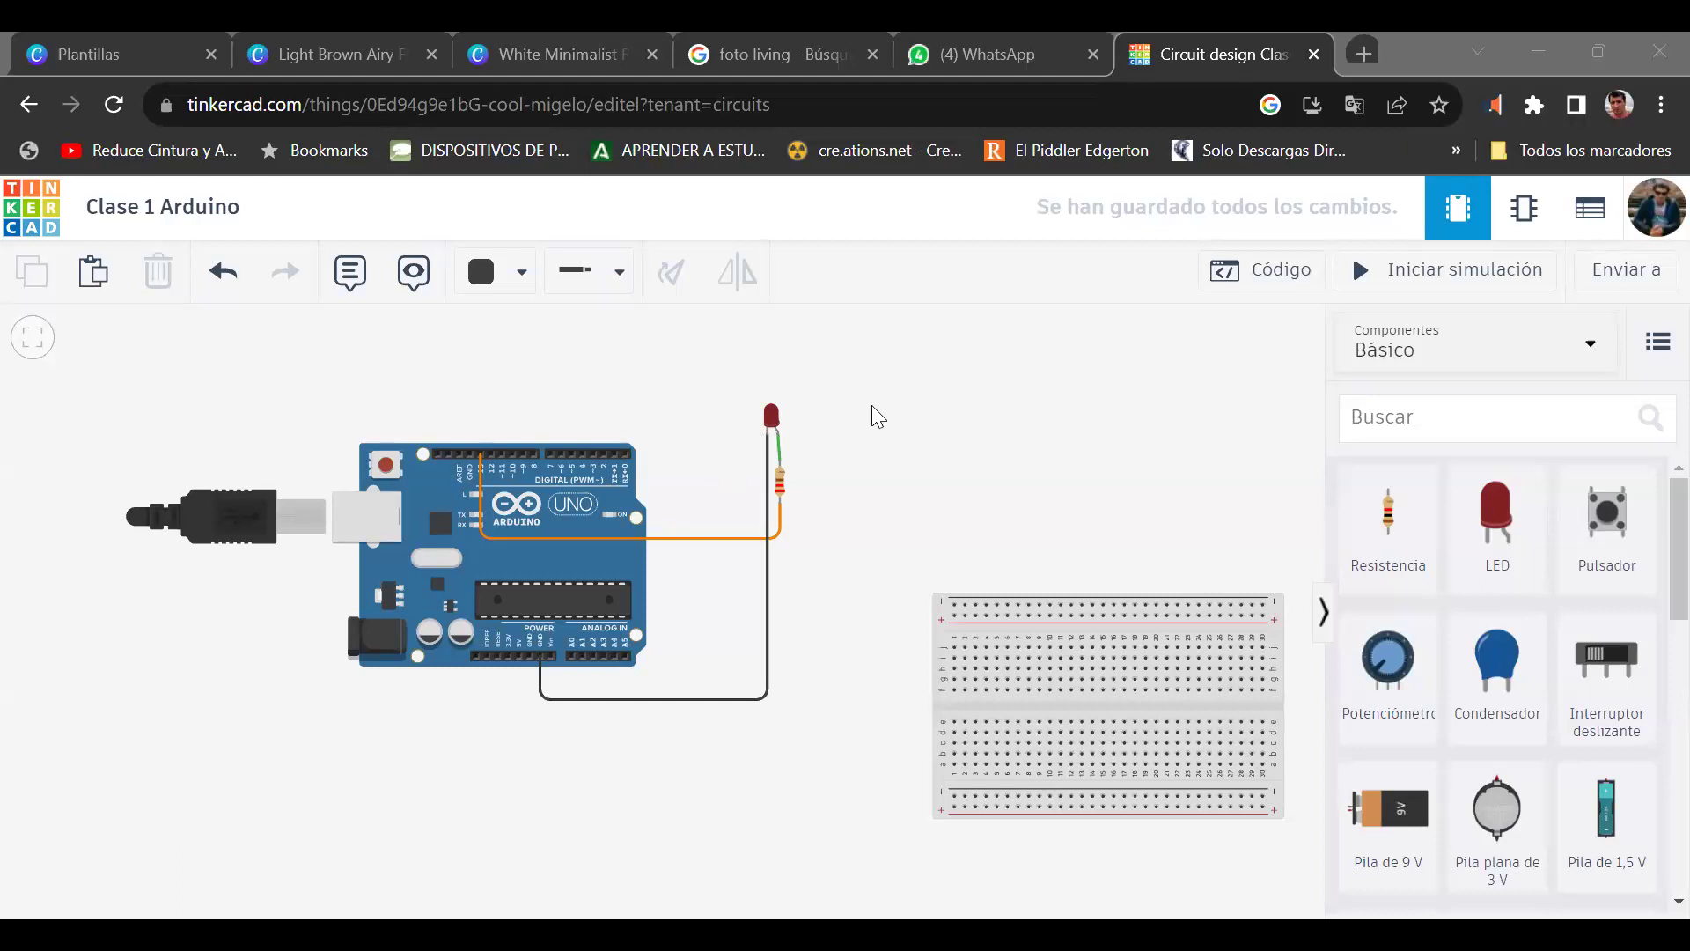
- In the Clase 1 Arduino design, place a second resistor beside the wired pair and a second red LED above it
{"action": "scroll", "coordinate": [878, 416], "scroll_direction": "up", "scroll_amount": 4}
{"action": "left_click_drag", "start_coordinate": [1404, 539], "coordinate": [815, 616]}
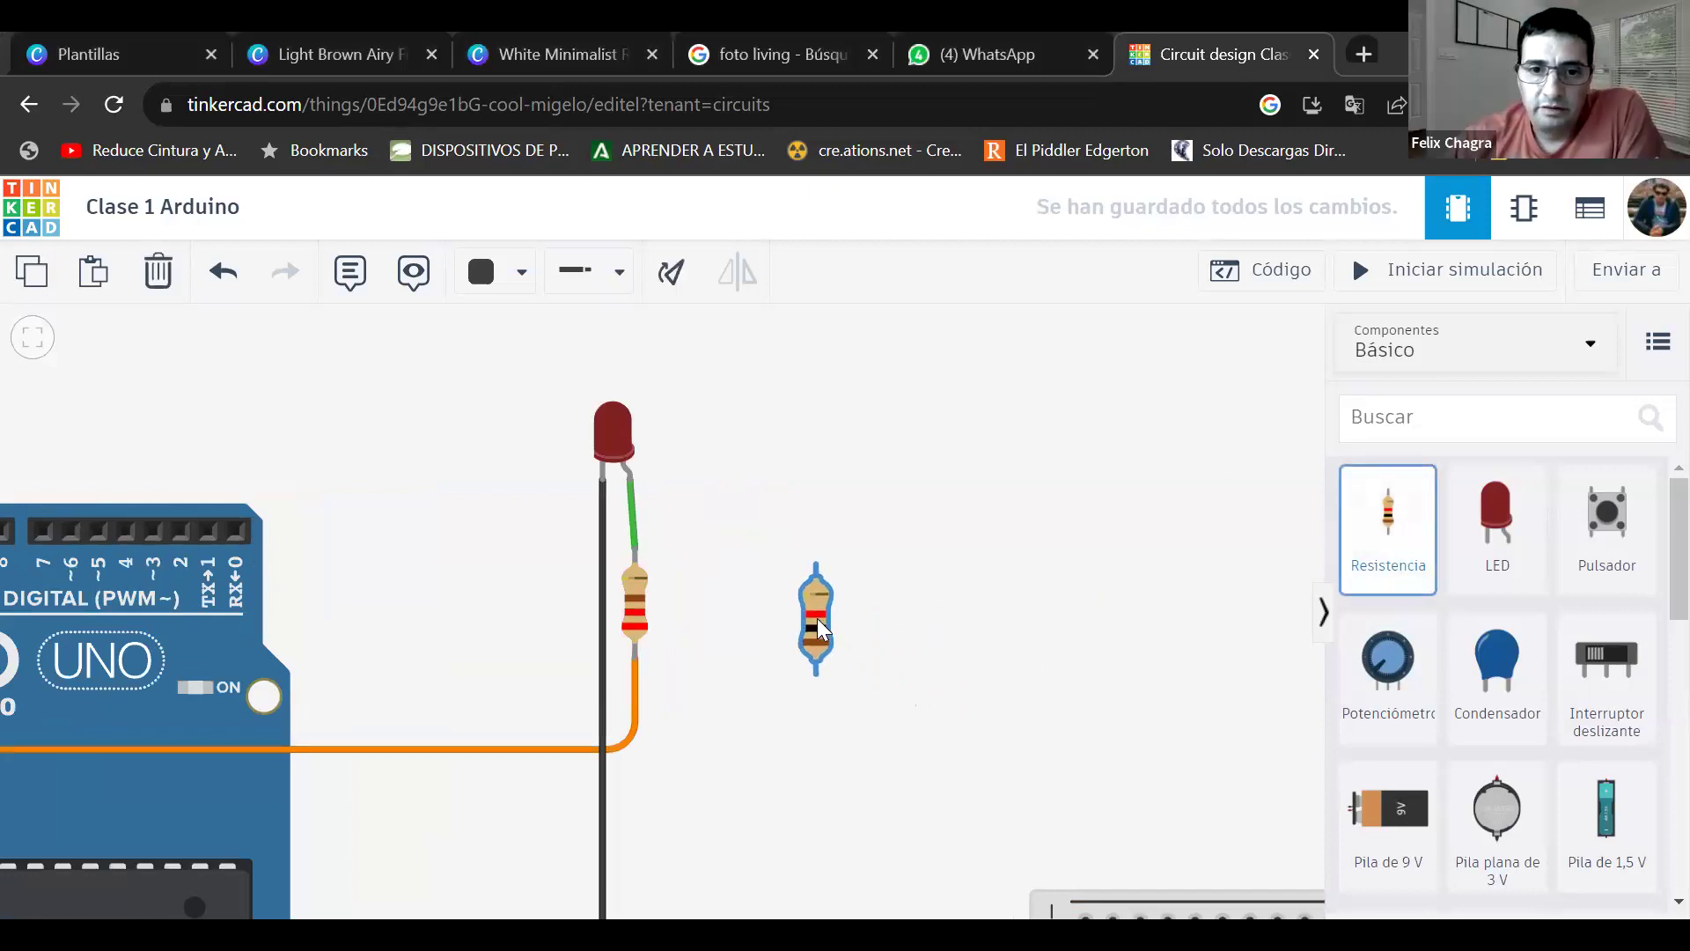
{"action": "left_click", "coordinate": [1528, 508]}
{"action": "left_click_drag", "start_coordinate": [1527, 508], "coordinate": [808, 454]}
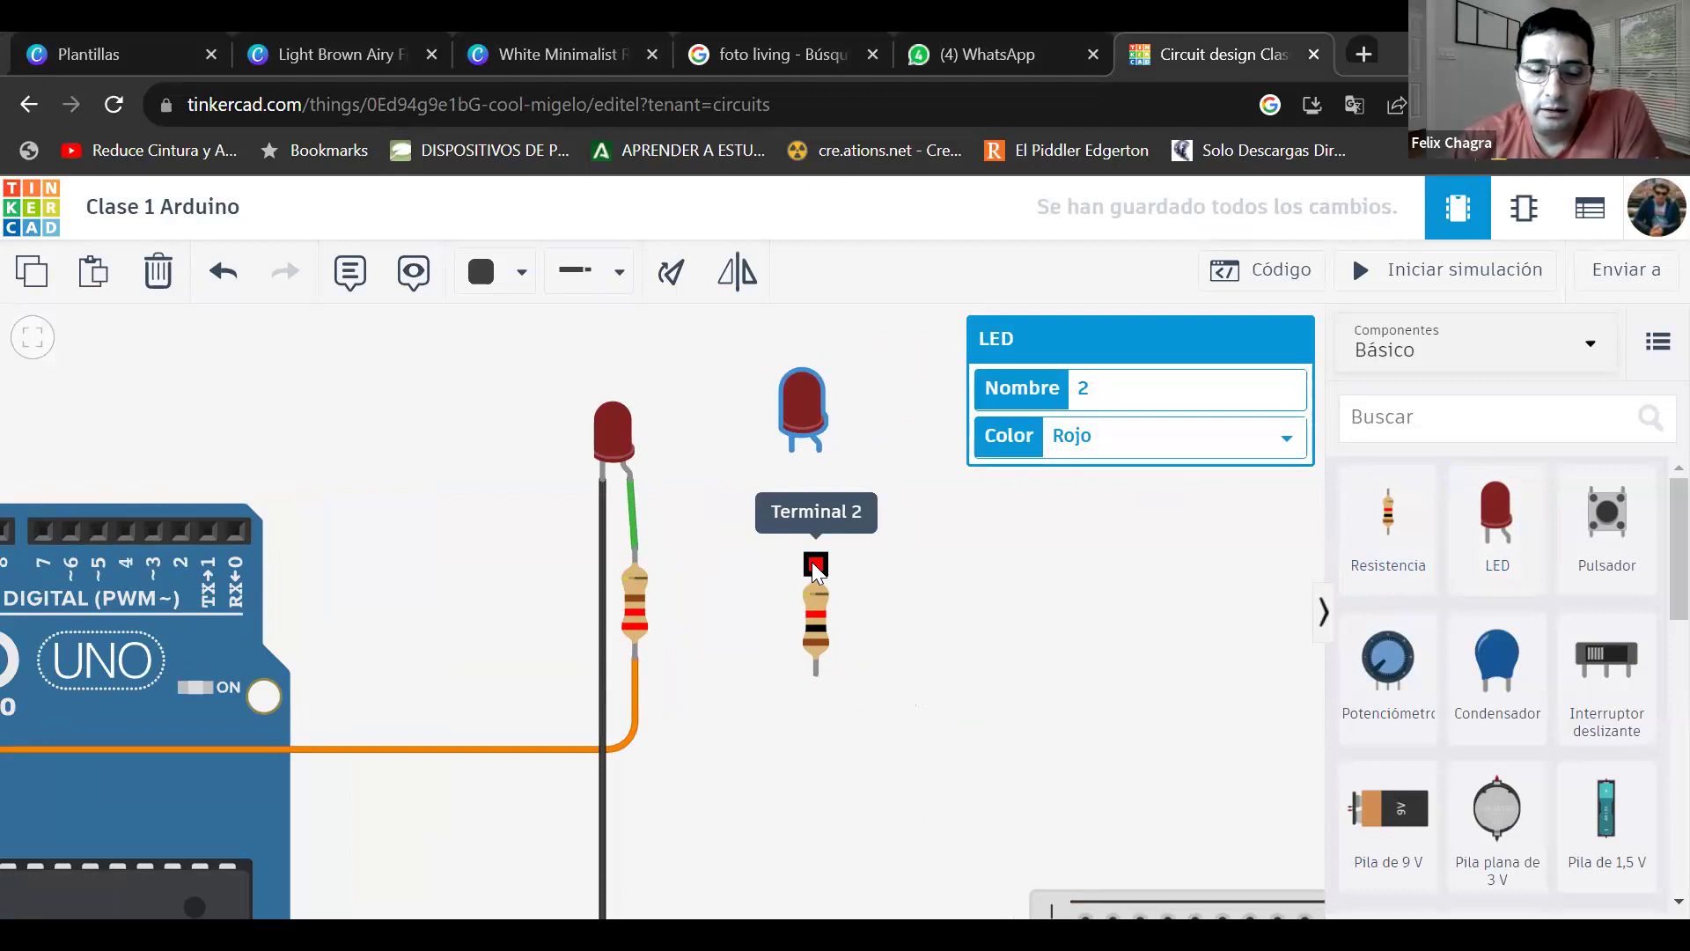
- Connect Terminal 2 of the second resistor to the anode of the second LED with a black wire
{"action": "left_click", "coordinate": [816, 566]}
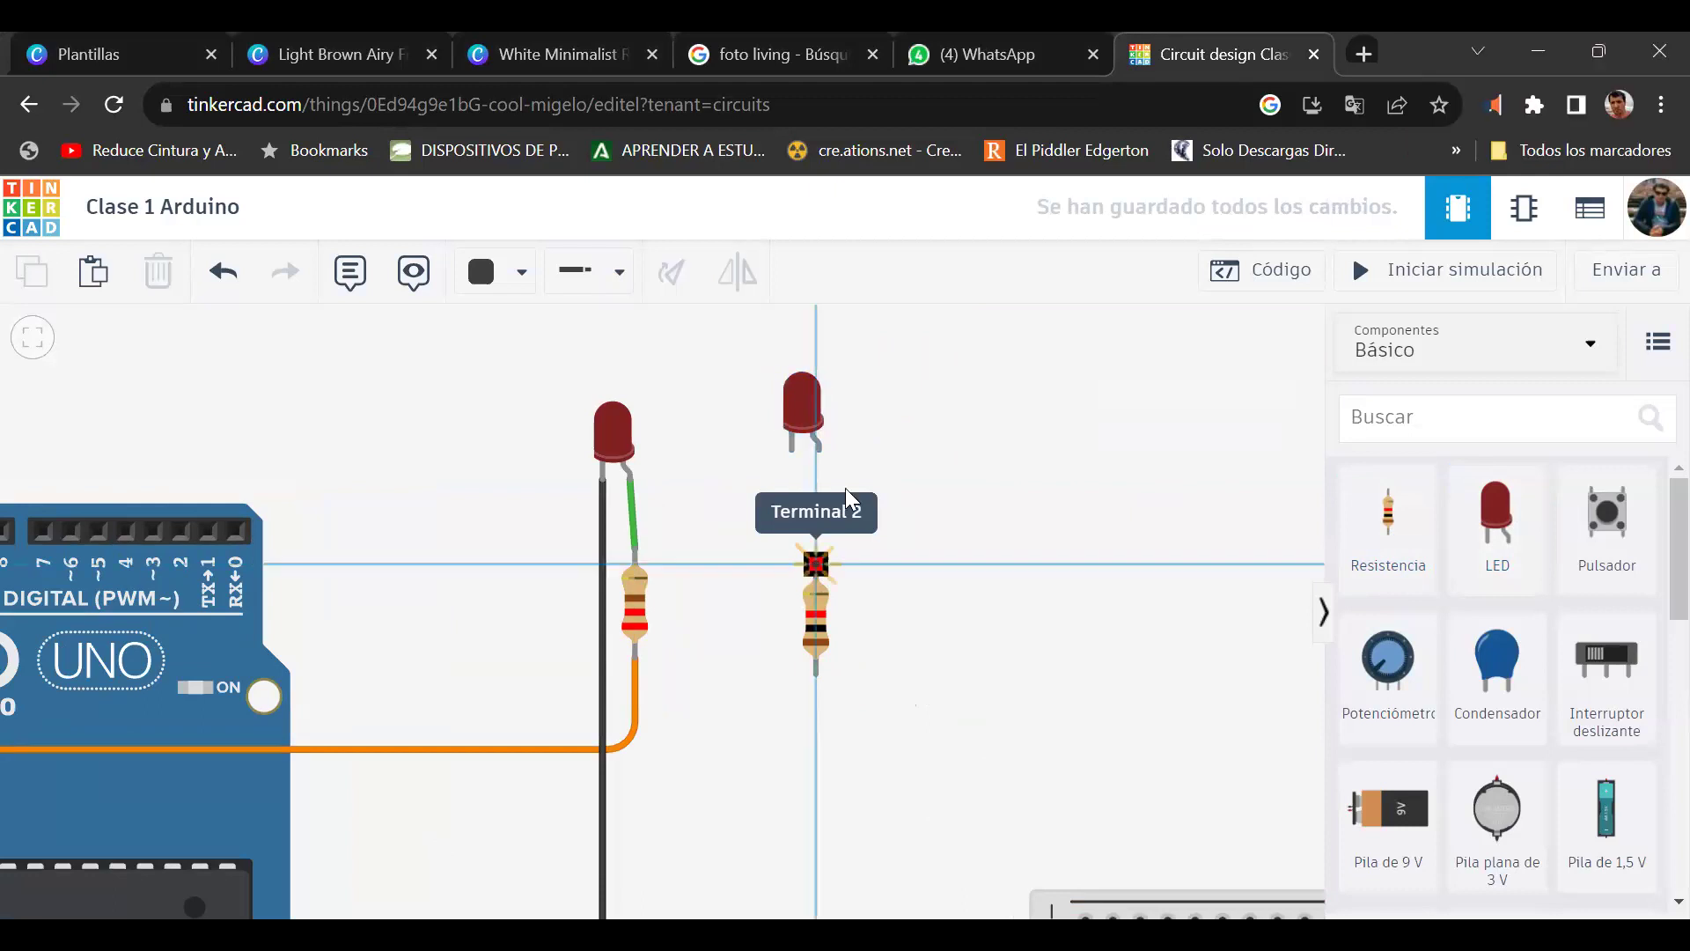
{"action": "left_click", "coordinate": [821, 453]}
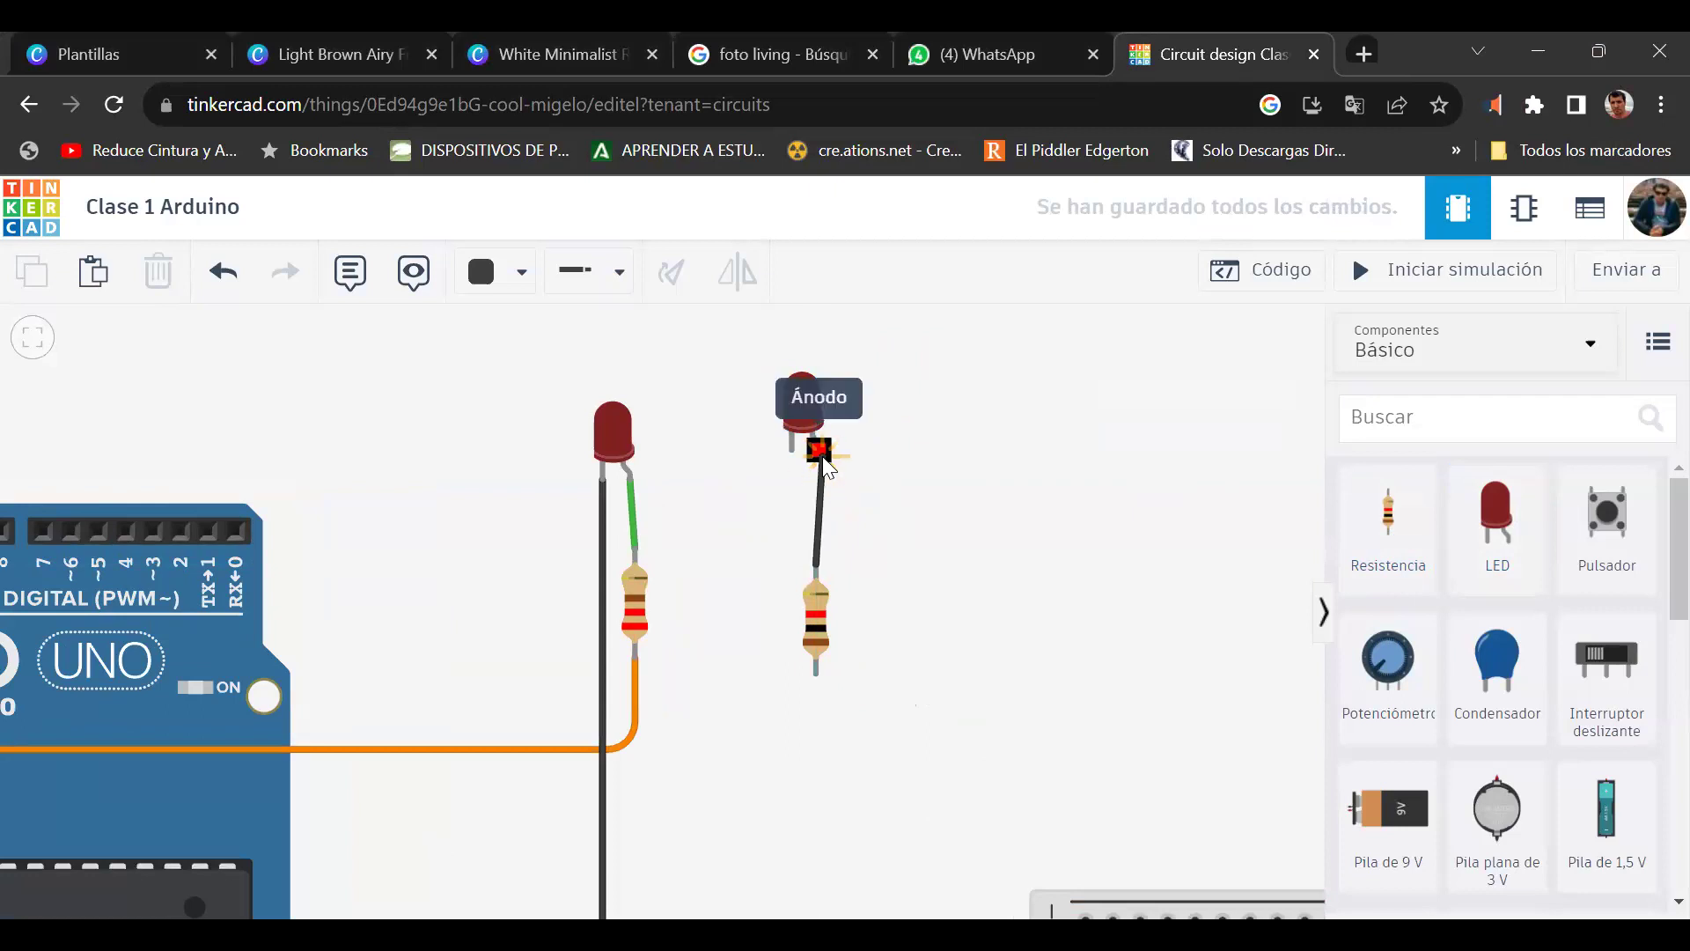
{"action": "left_click", "coordinate": [826, 465]}
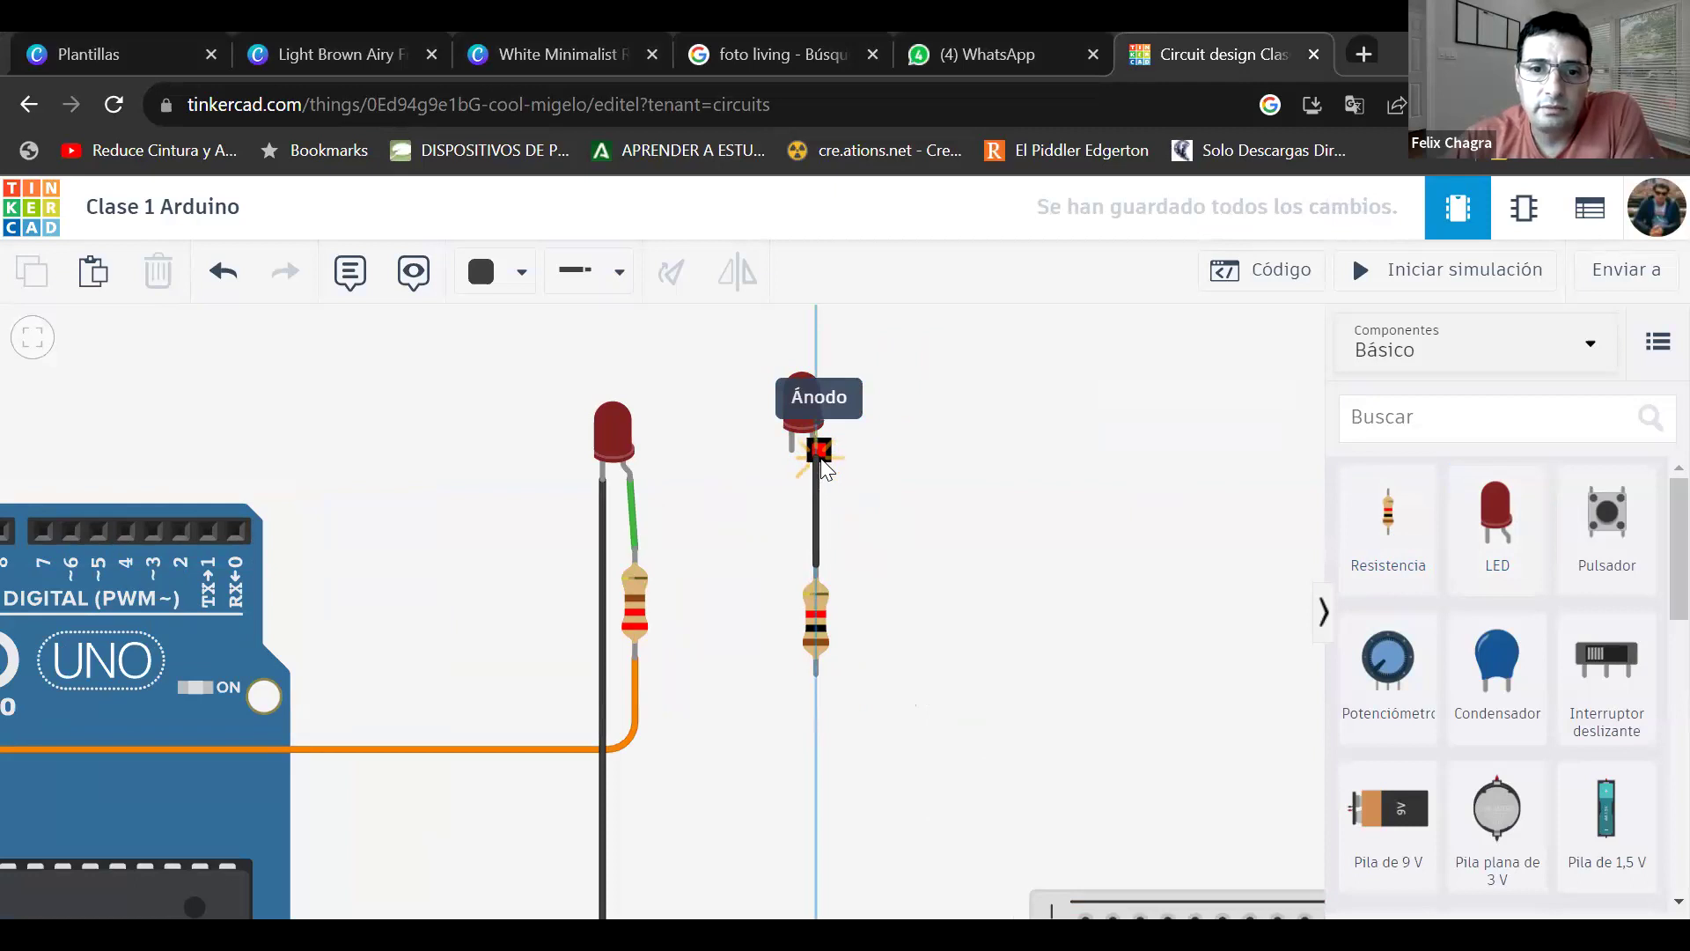
{"action": "left_click", "coordinate": [821, 452]}
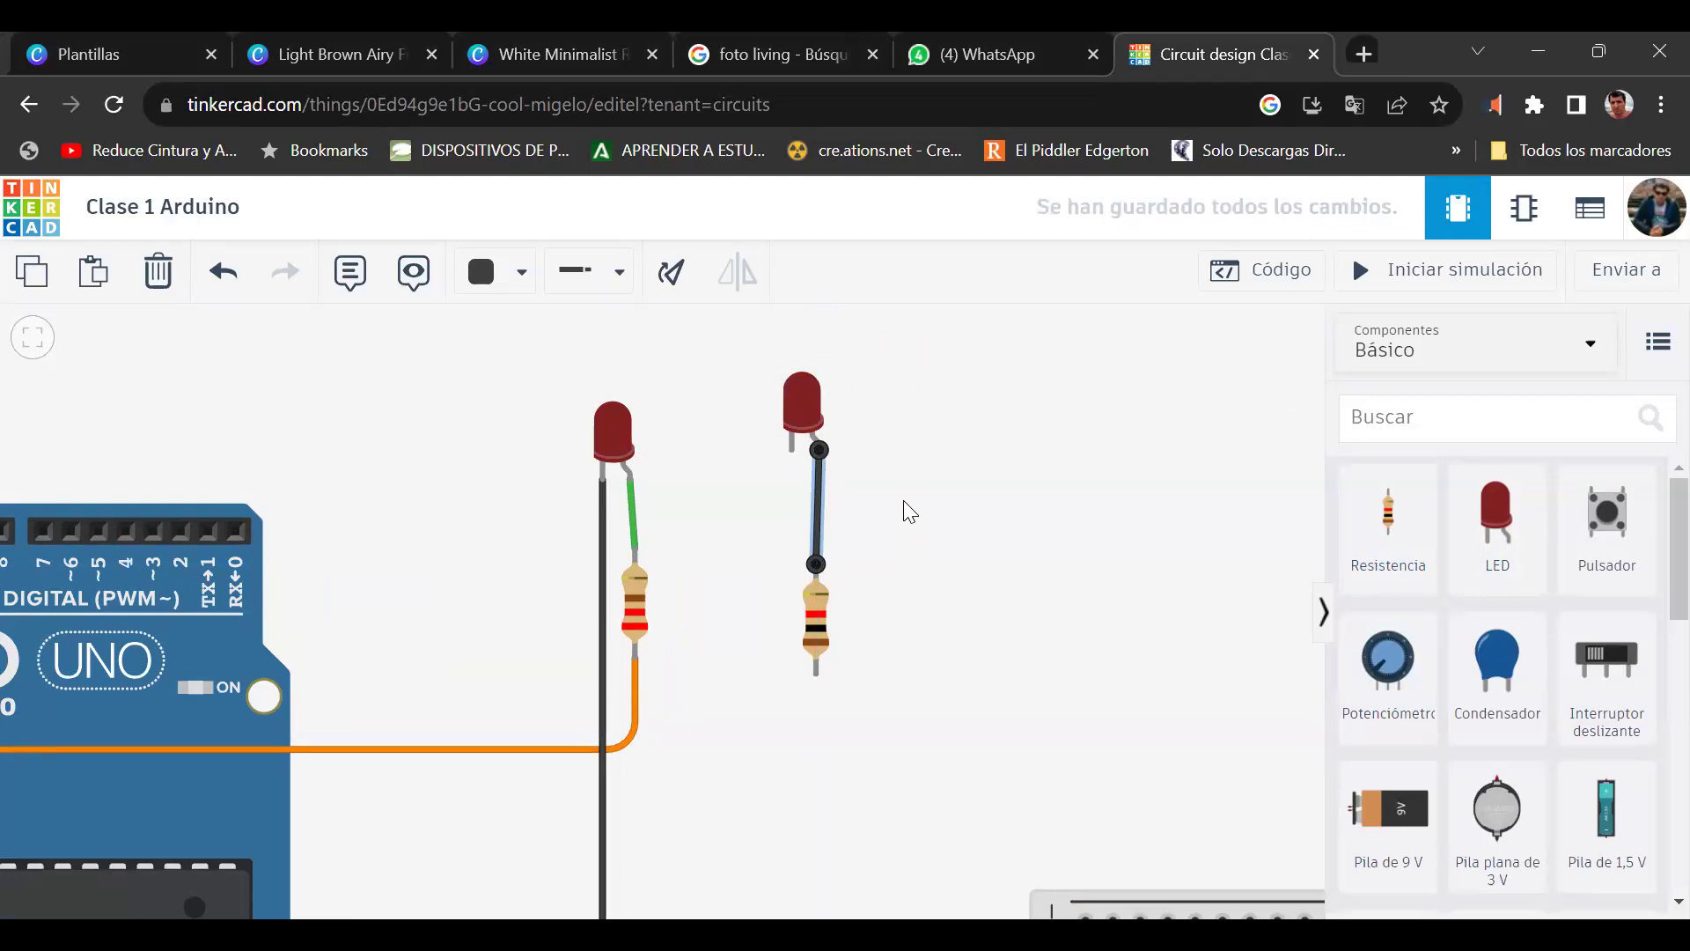
- Delete the second LED and the second resistor, keeping only the original wired LED circuit
{"action": "scroll", "coordinate": [910, 512], "scroll_direction": "down", "scroll_amount": 3}
{"action": "scroll", "coordinate": [910, 511], "scroll_direction": "up", "scroll_amount": 2}
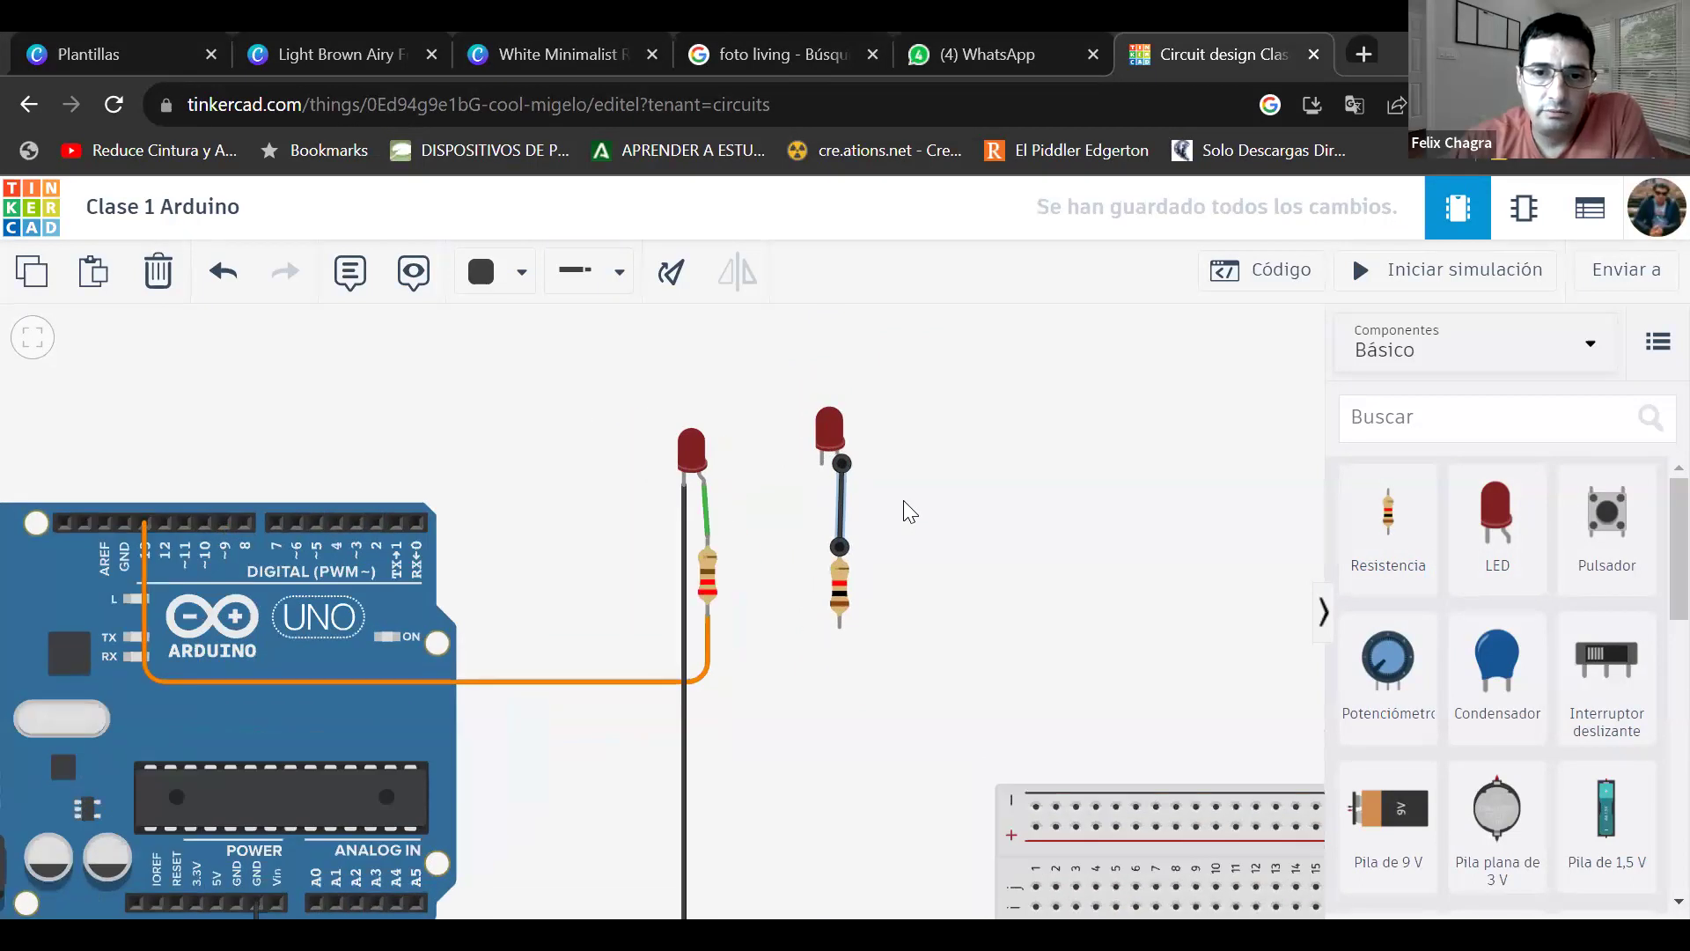
{"action": "scroll", "coordinate": [909, 512], "scroll_direction": "down", "scroll_amount": 2}
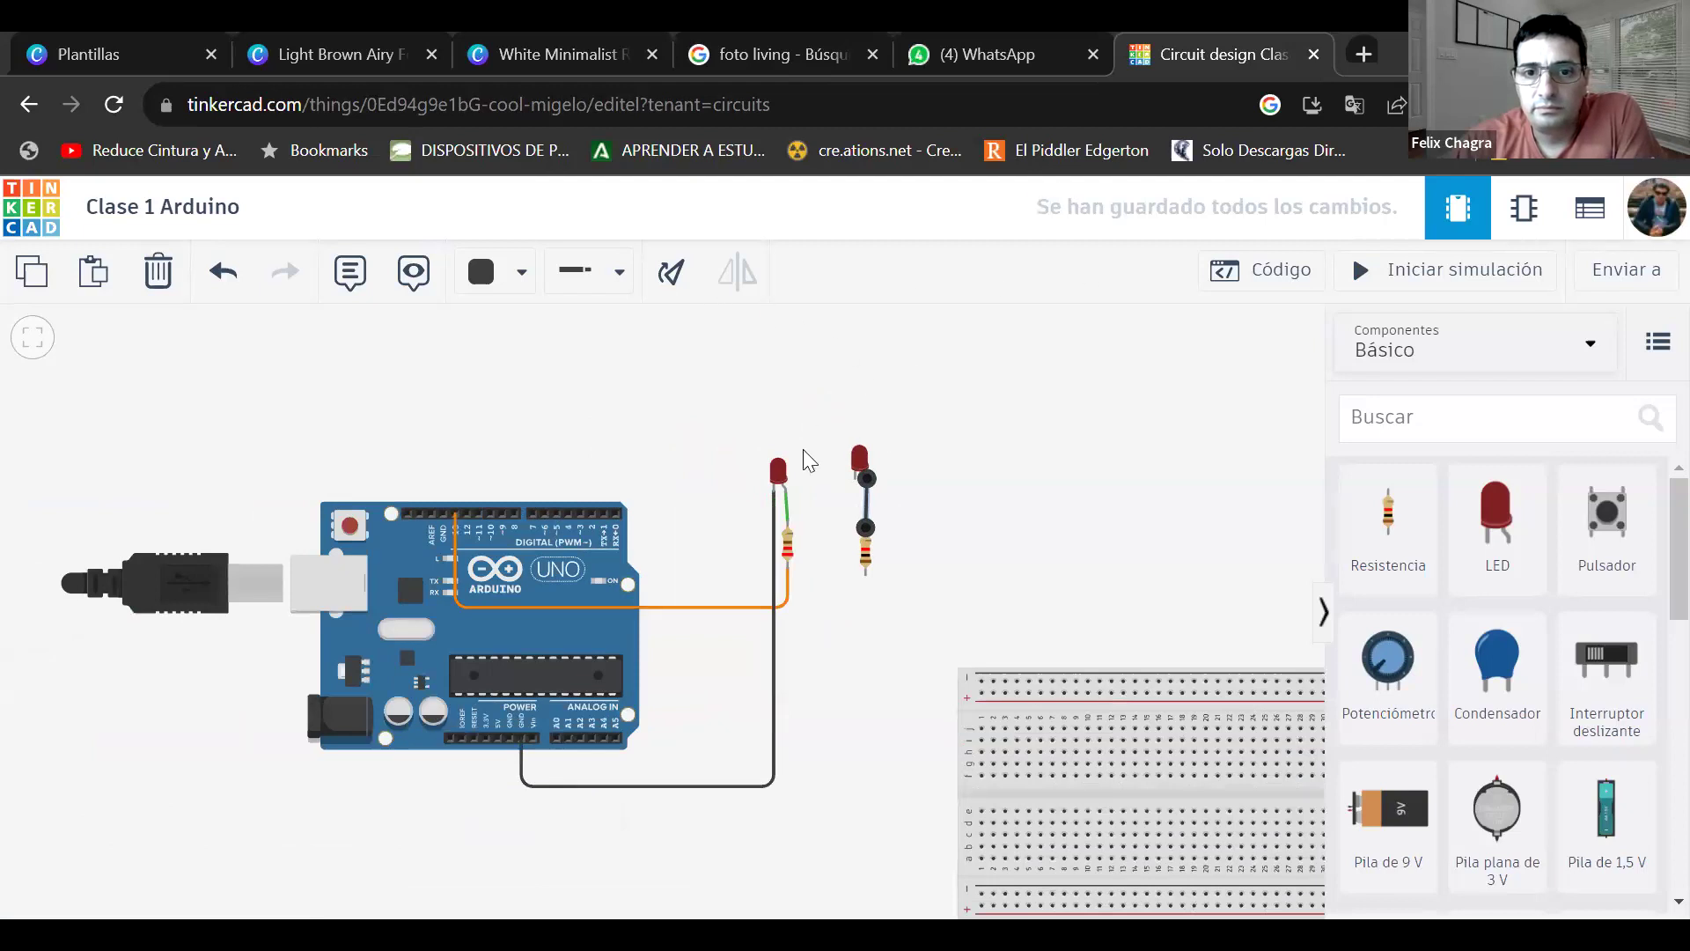
{"action": "left_click_drag", "start_coordinate": [843, 438], "coordinate": [843, 475]}
{"action": "left_click", "coordinate": [853, 487]}
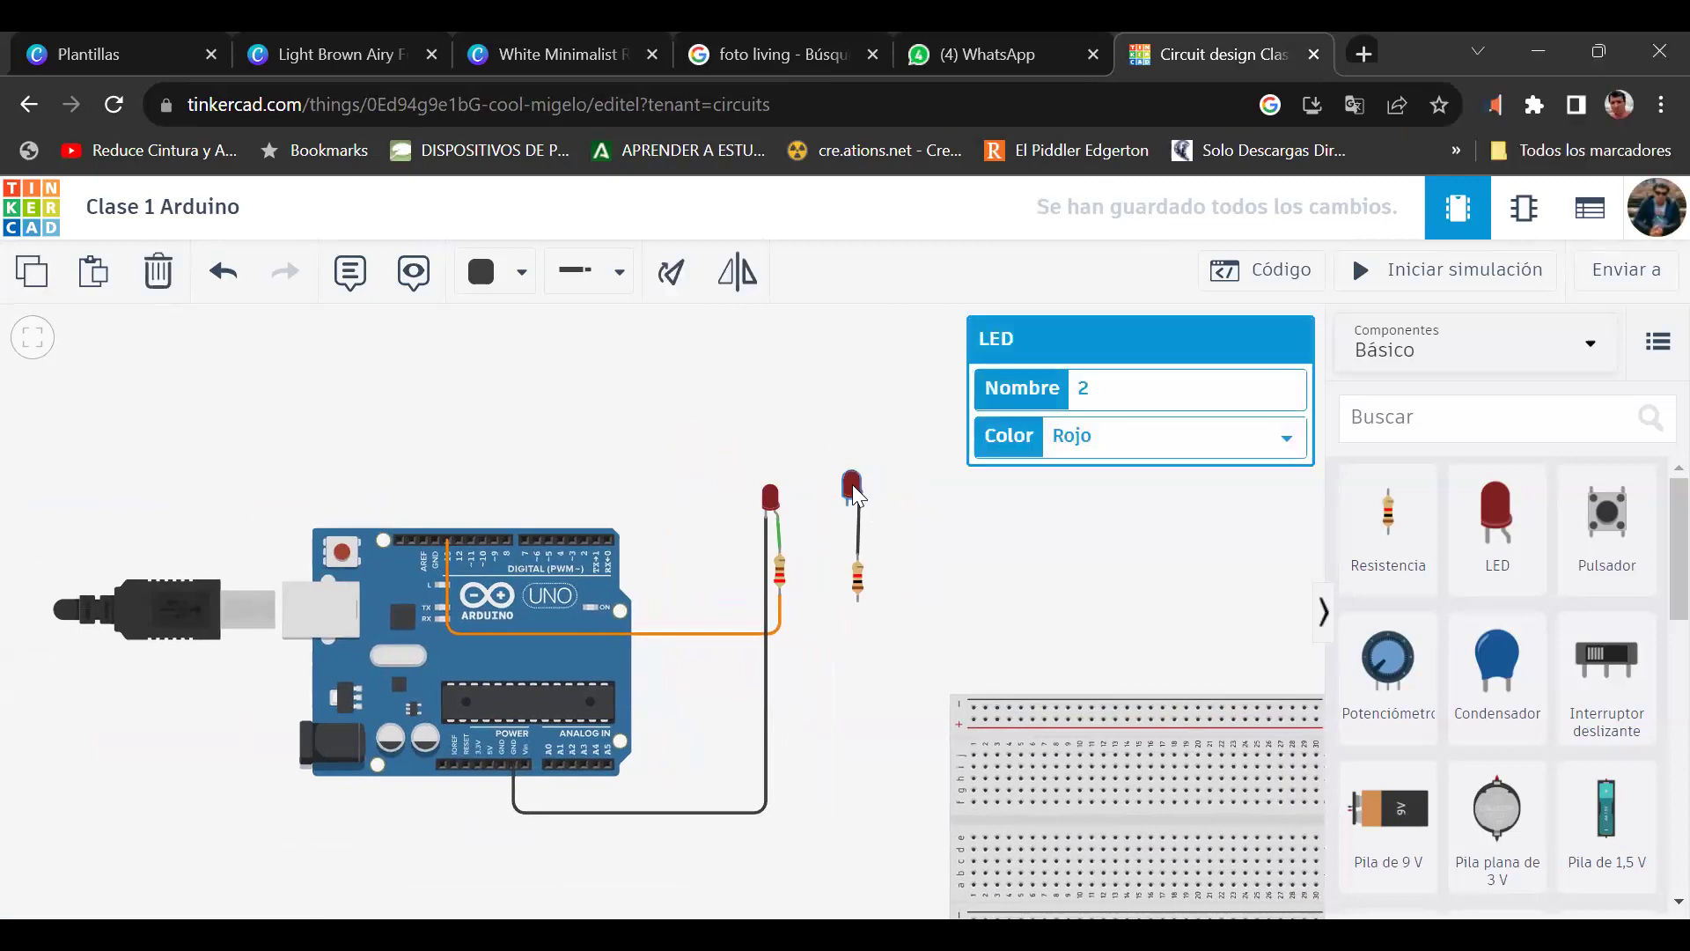
{"action": "key", "text": "Delete"}
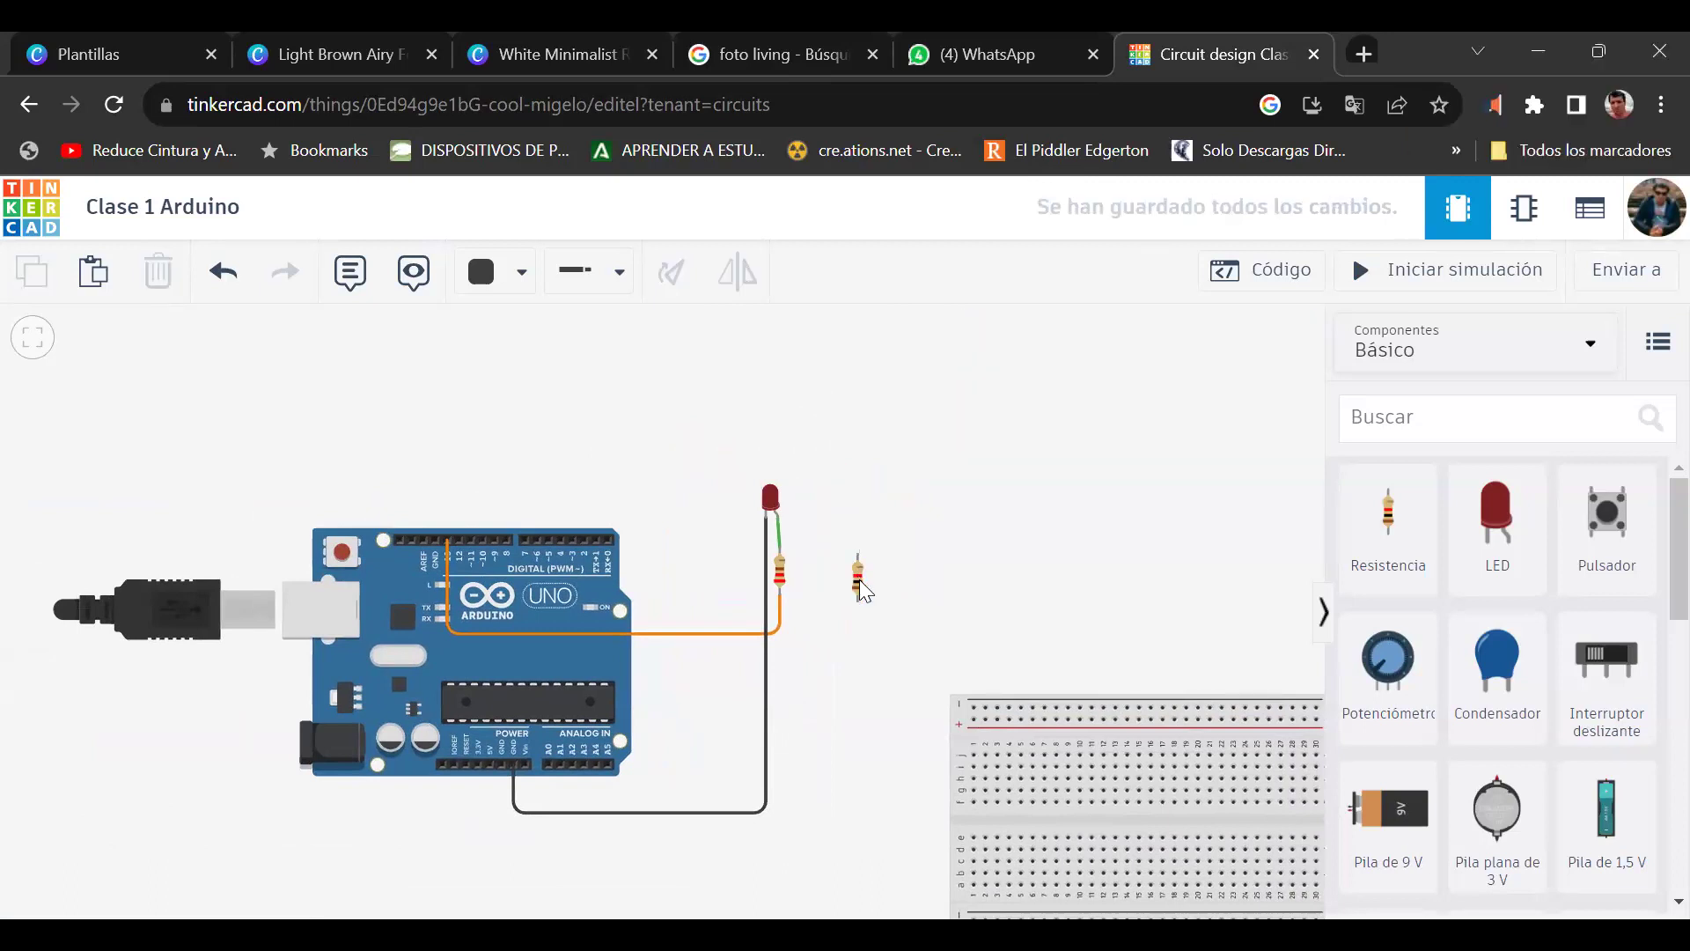
{"action": "left_click", "coordinate": [861, 586]}
{"action": "key", "text": "Delete"}
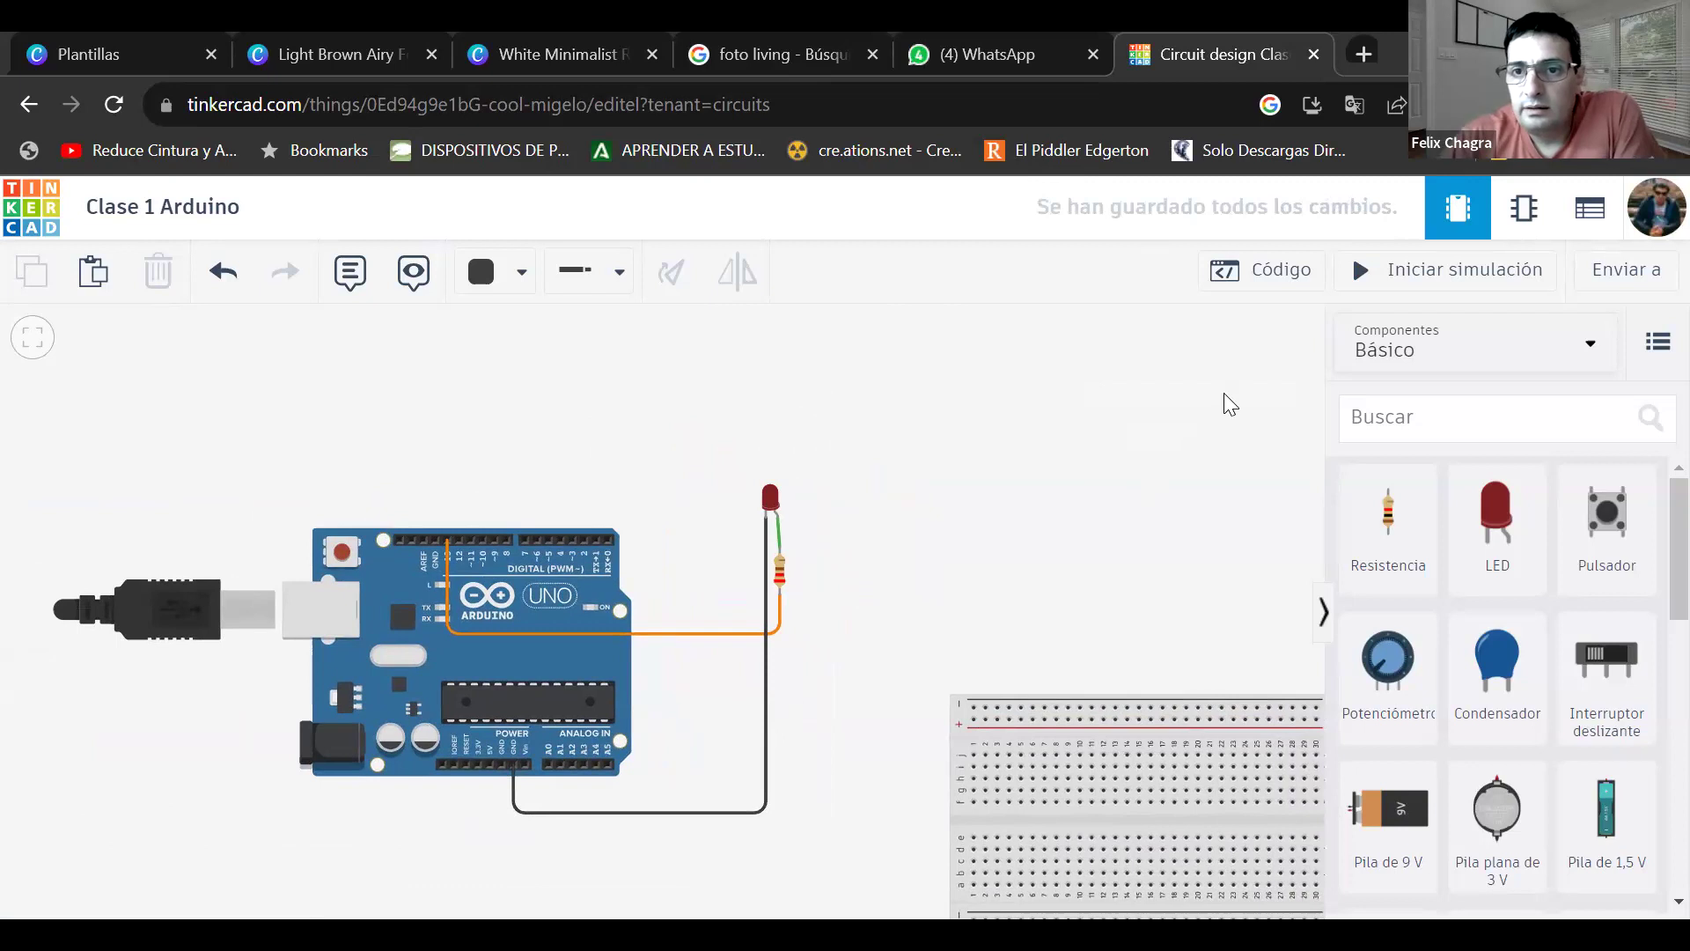
- View the Arduino's text code that controls pin 13, and close the code editor again
{"action": "left_click", "coordinate": [1281, 273]}
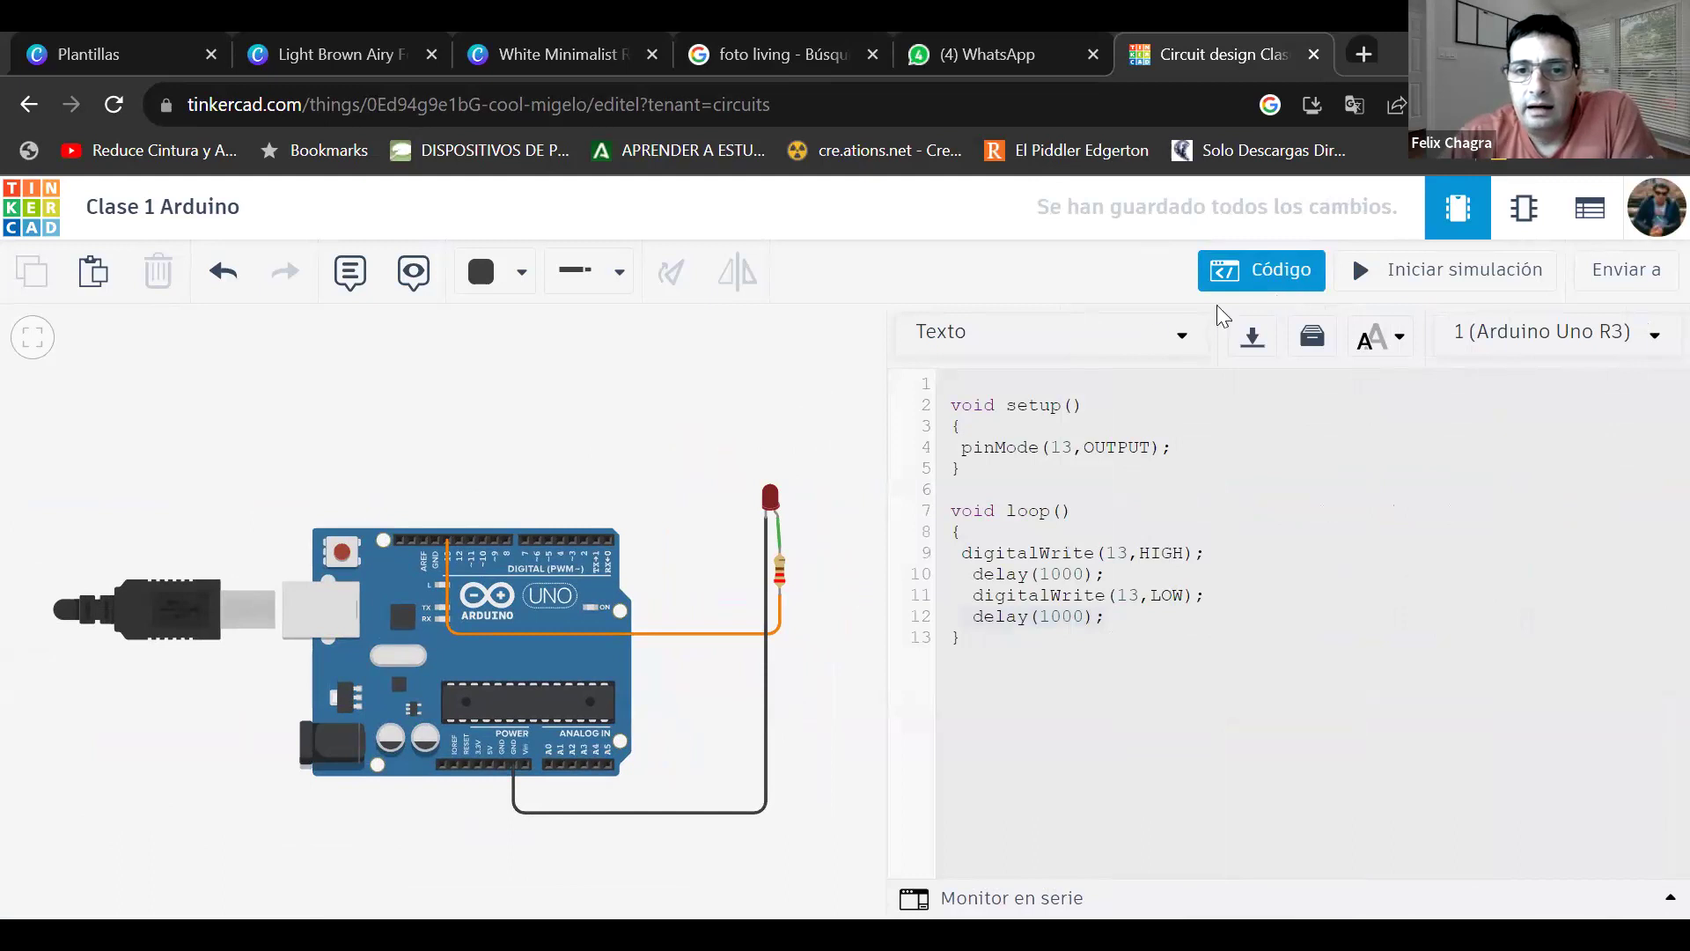
{"action": "left_click", "coordinate": [1148, 339]}
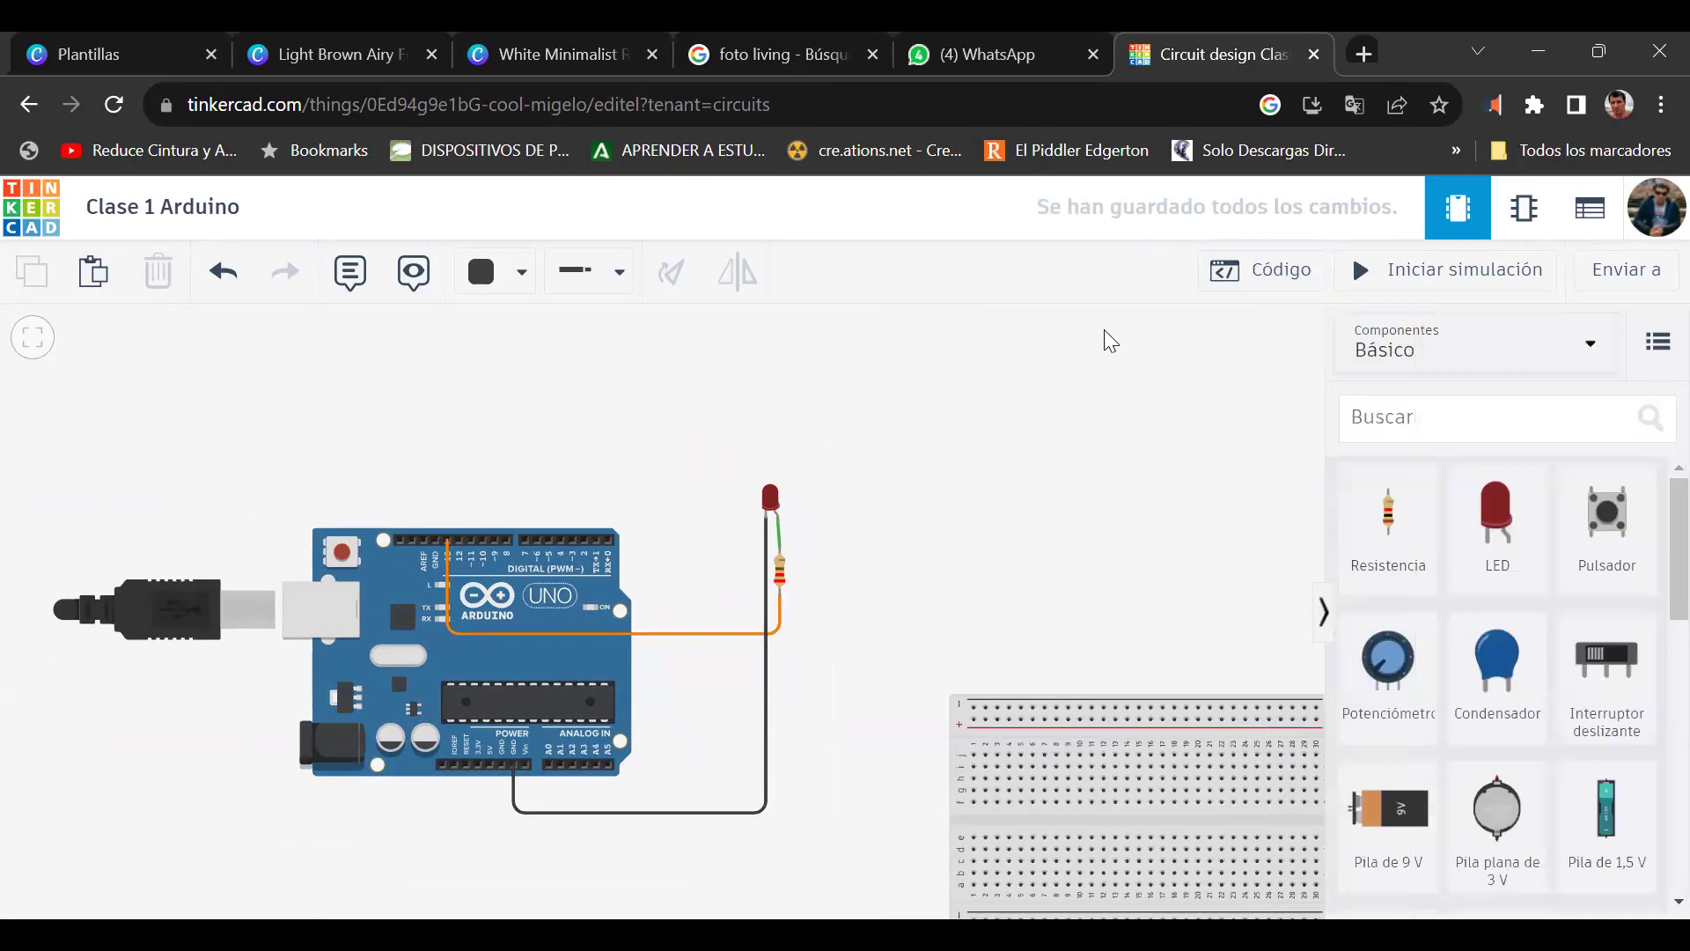
- Run the simulation with the blink code open, inspect the Arduino's digital pins and the LED, and dismiss the debugger help
{"action": "left_click", "coordinate": [1248, 285]}
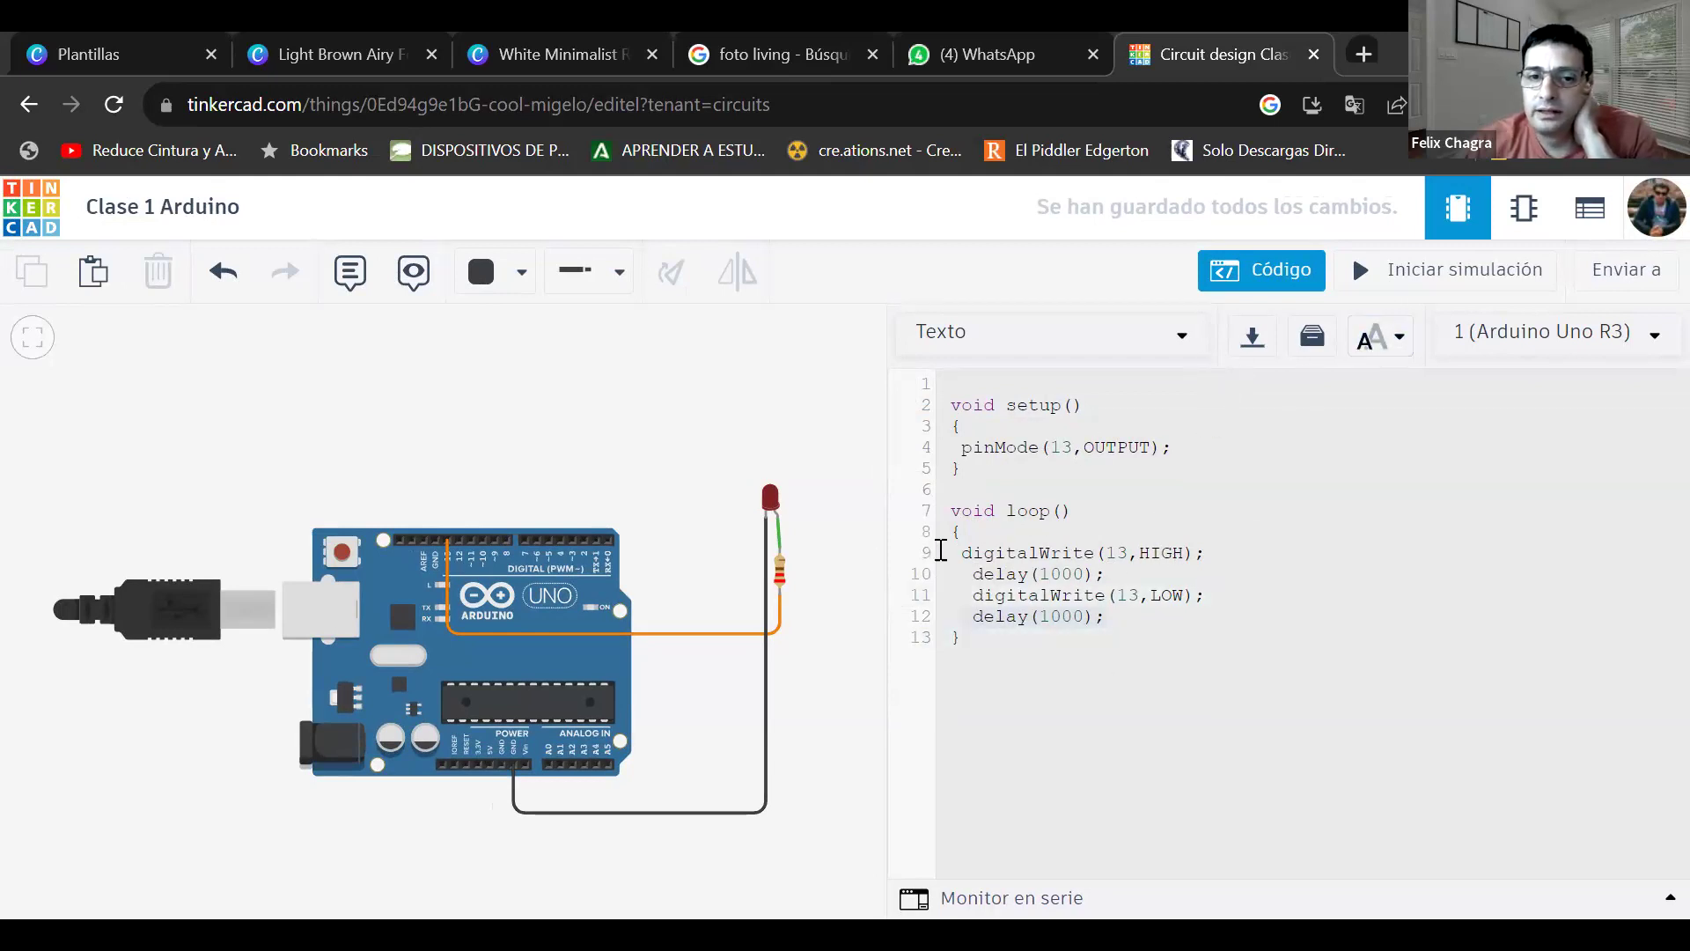
{"action": "left_click", "coordinate": [1415, 278]}
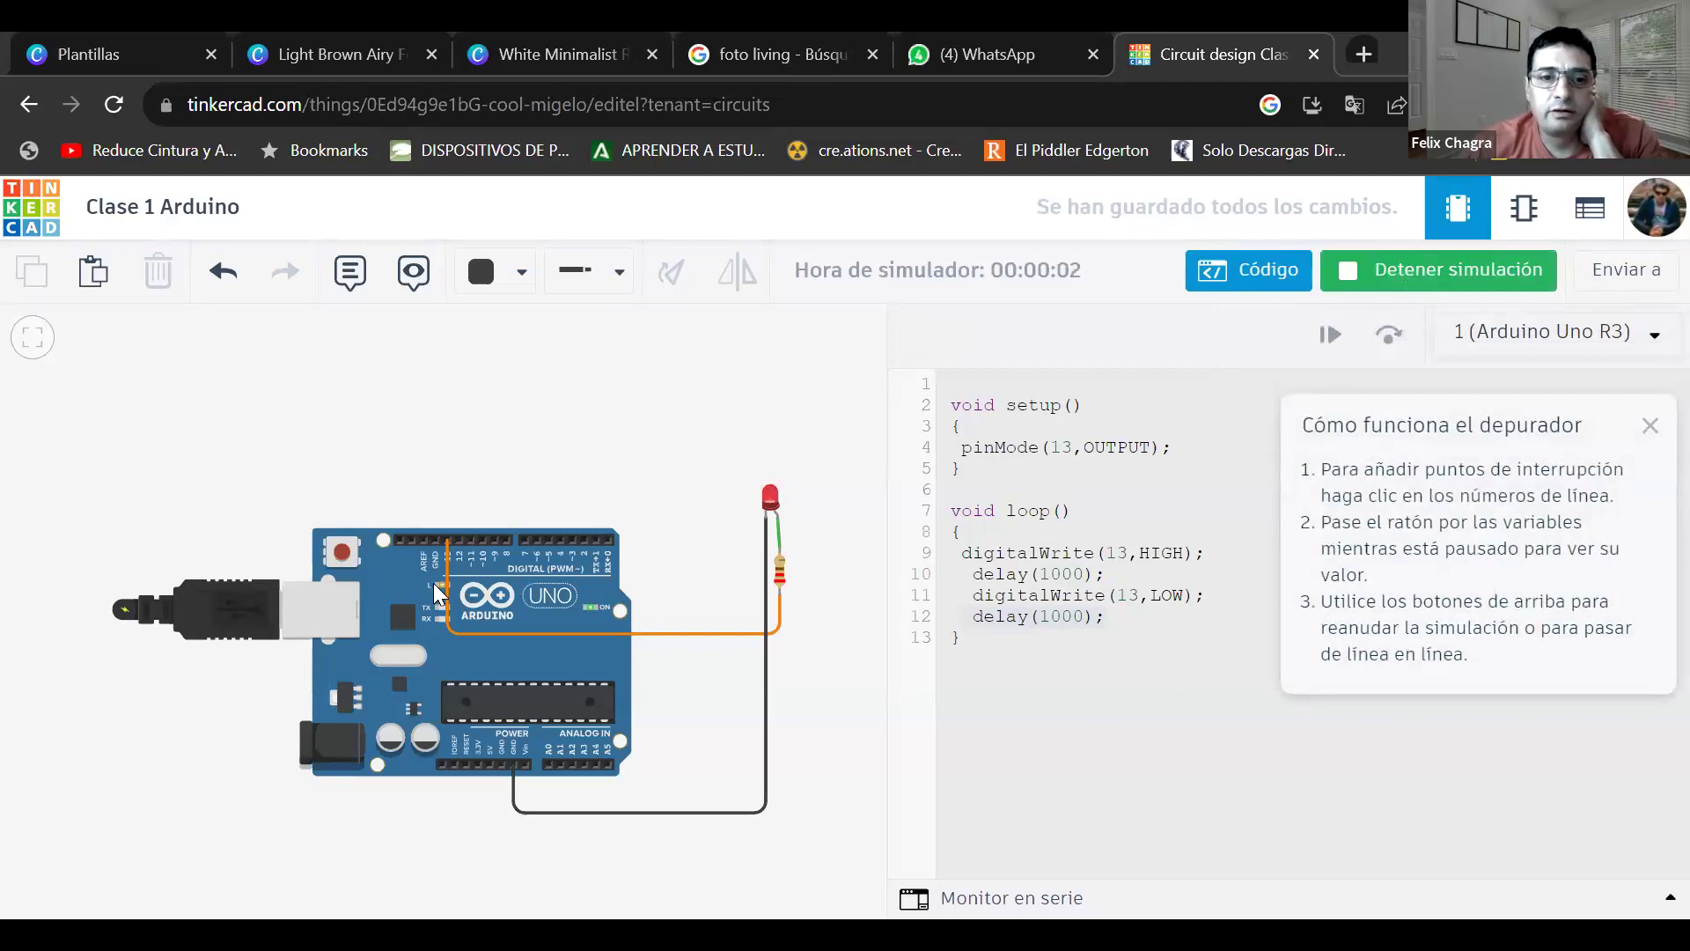
{"action": "scroll", "coordinate": [437, 595], "scroll_direction": "up", "scroll_amount": 5}
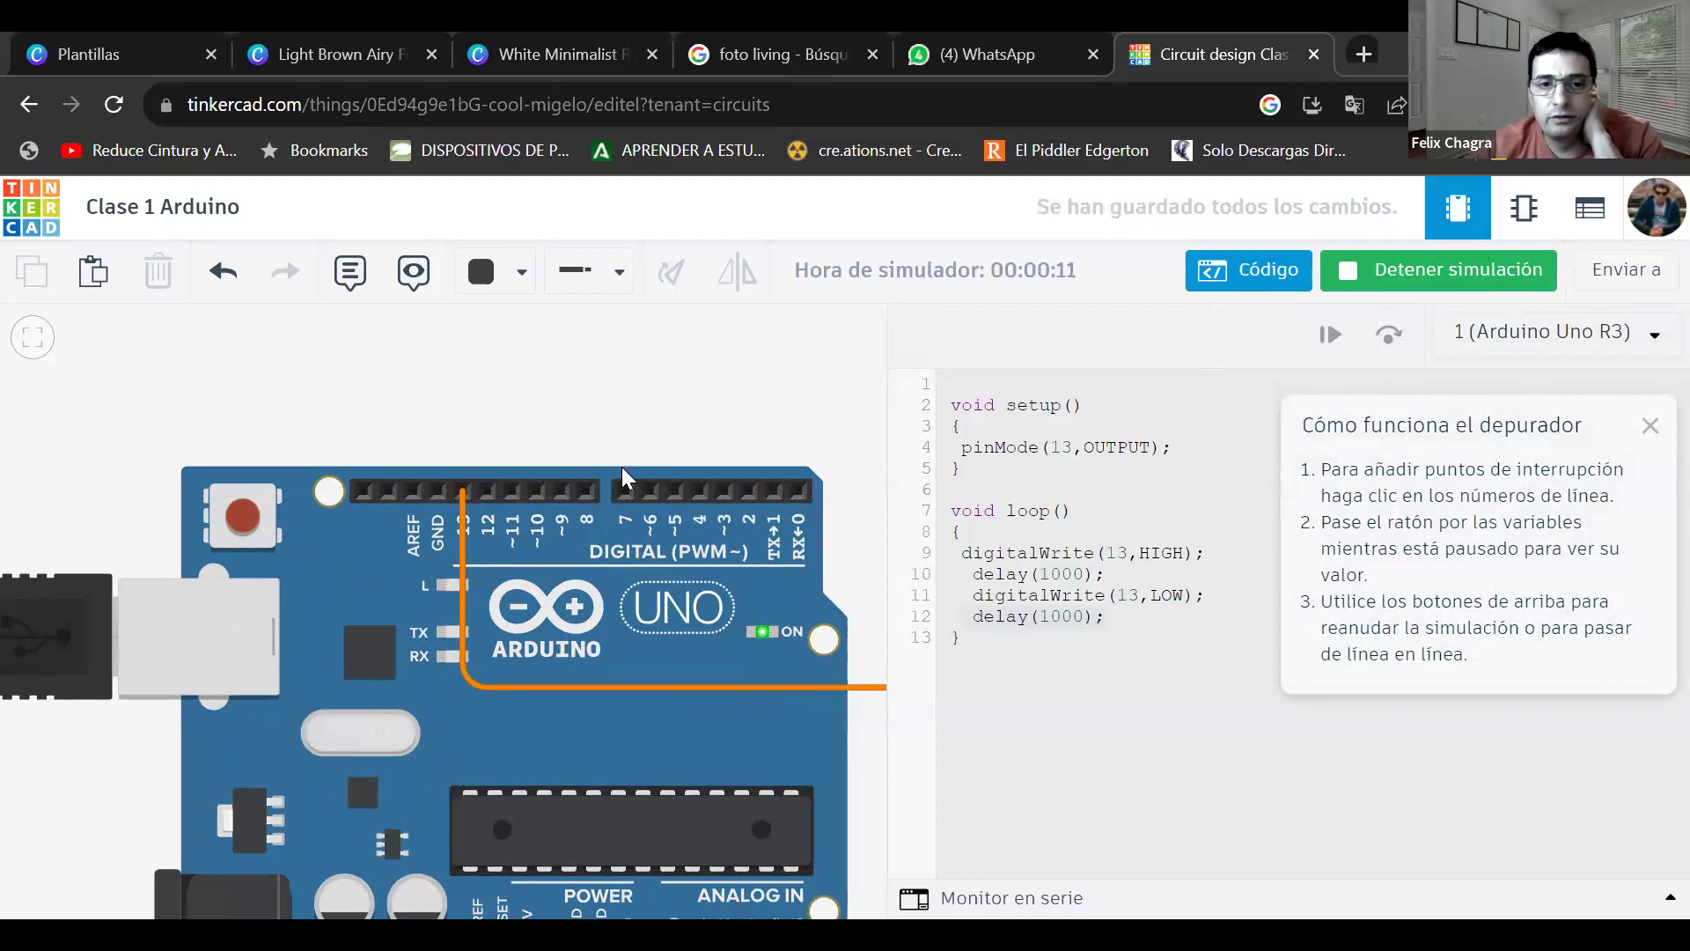
{"action": "left_click_drag", "start_coordinate": [667, 435], "coordinate": [421, 453]}
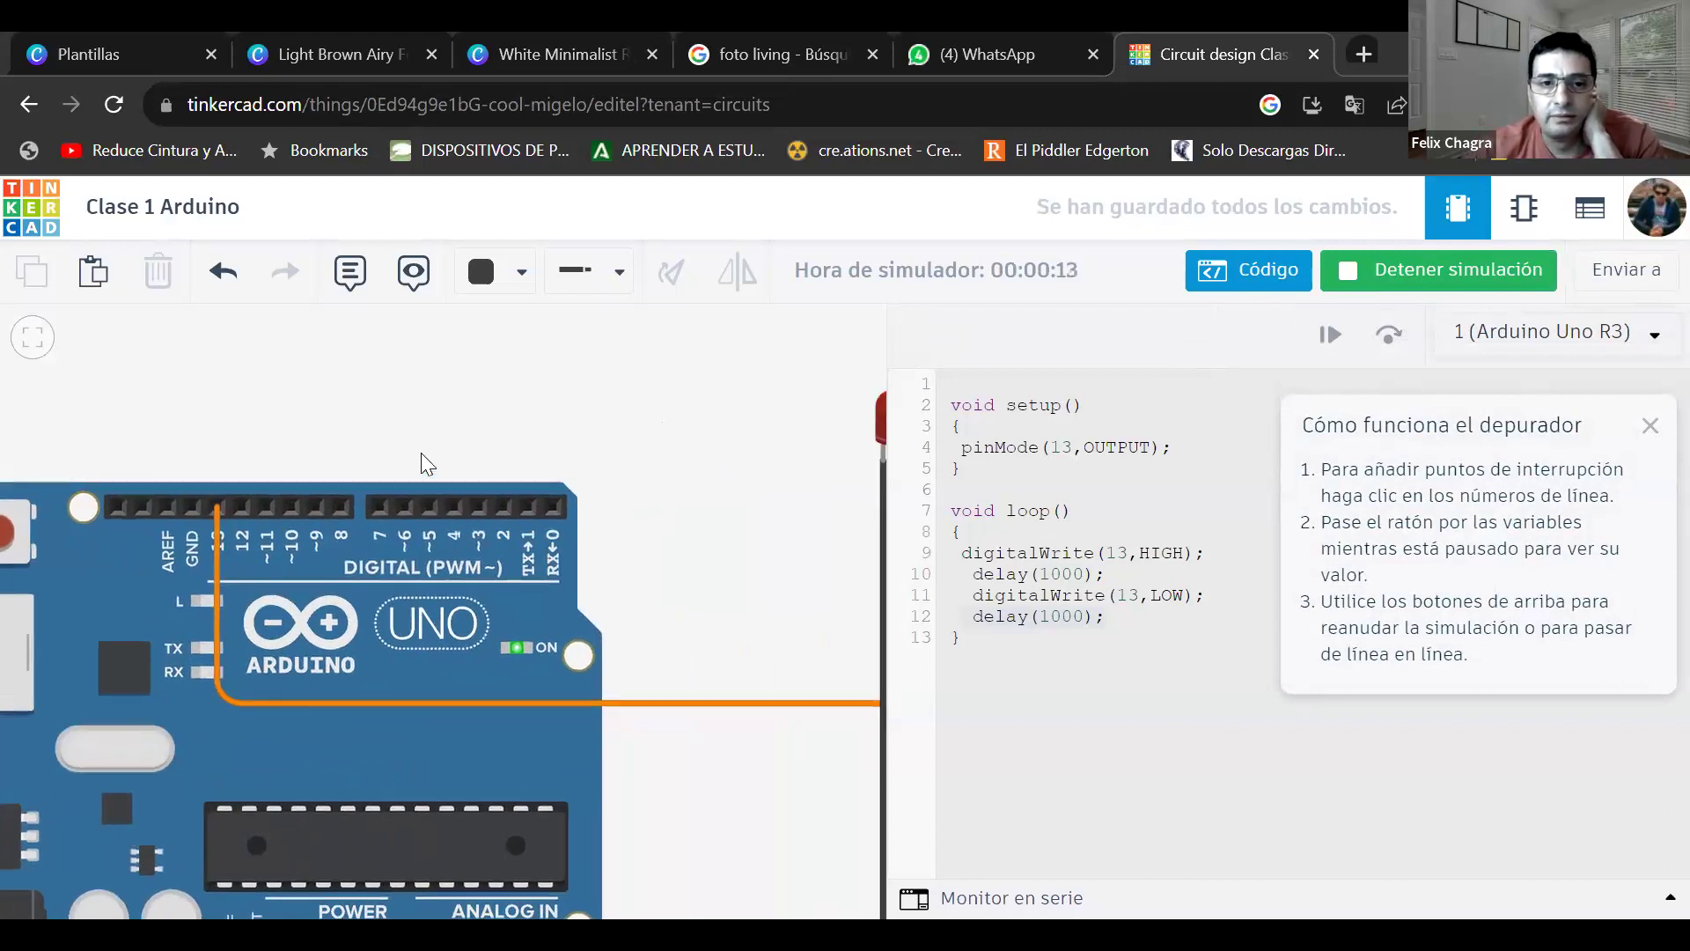
{"action": "scroll", "coordinate": [420, 452], "scroll_direction": "down", "scroll_amount": 3}
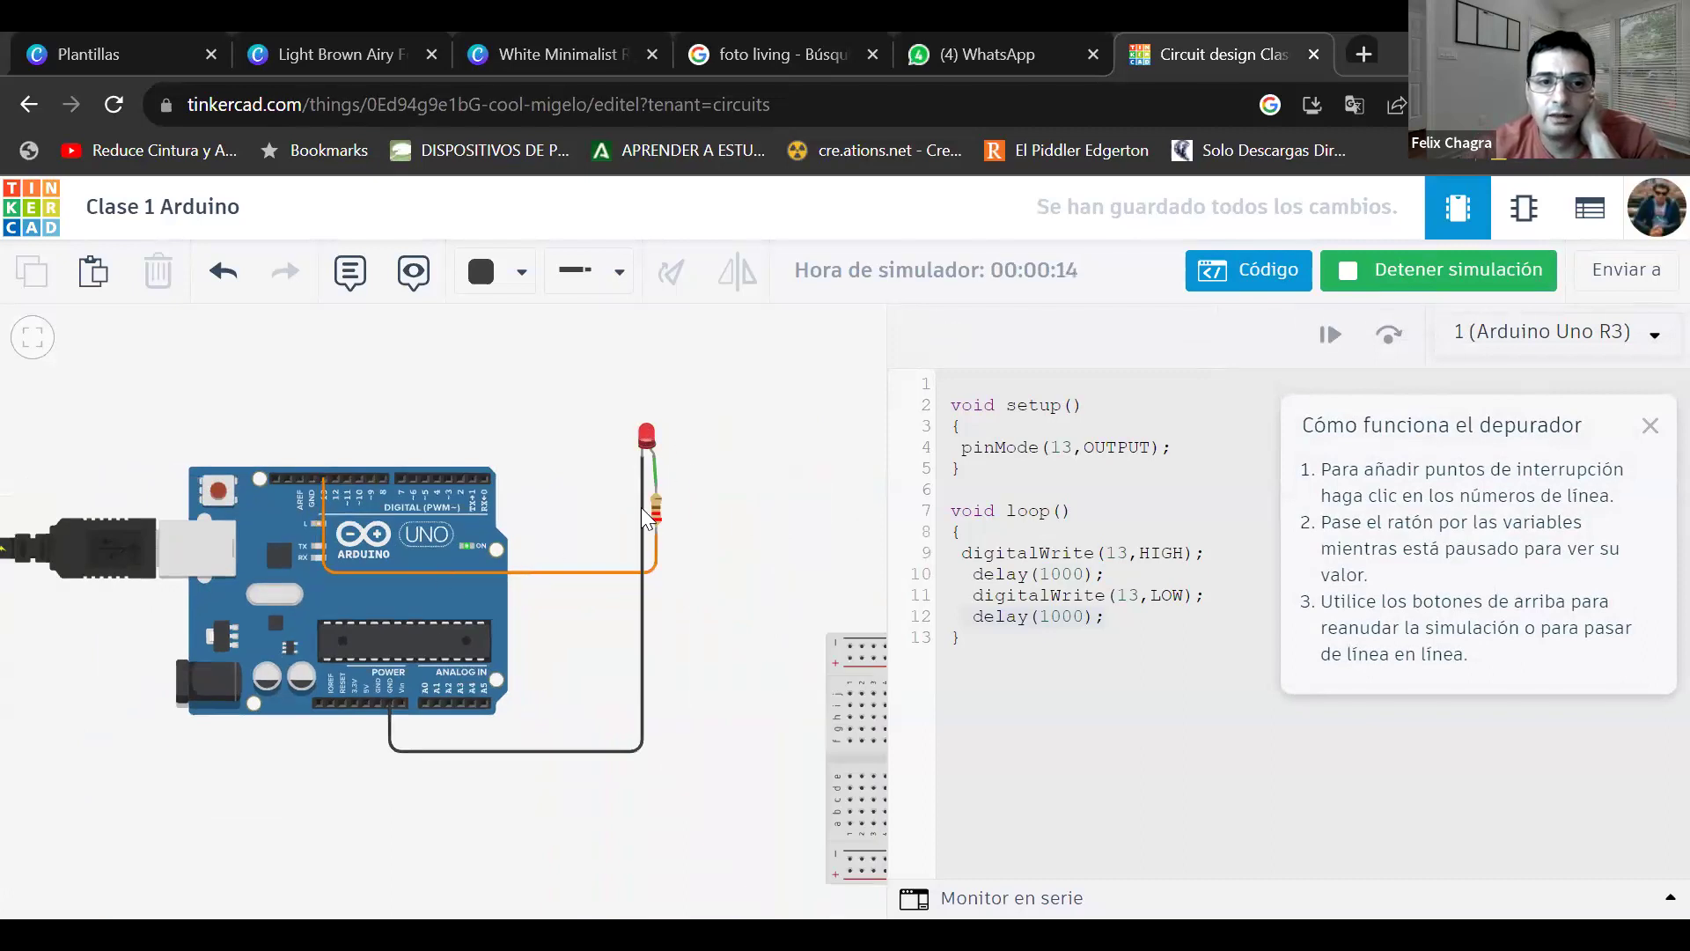
{"action": "left_click", "coordinate": [1649, 426]}
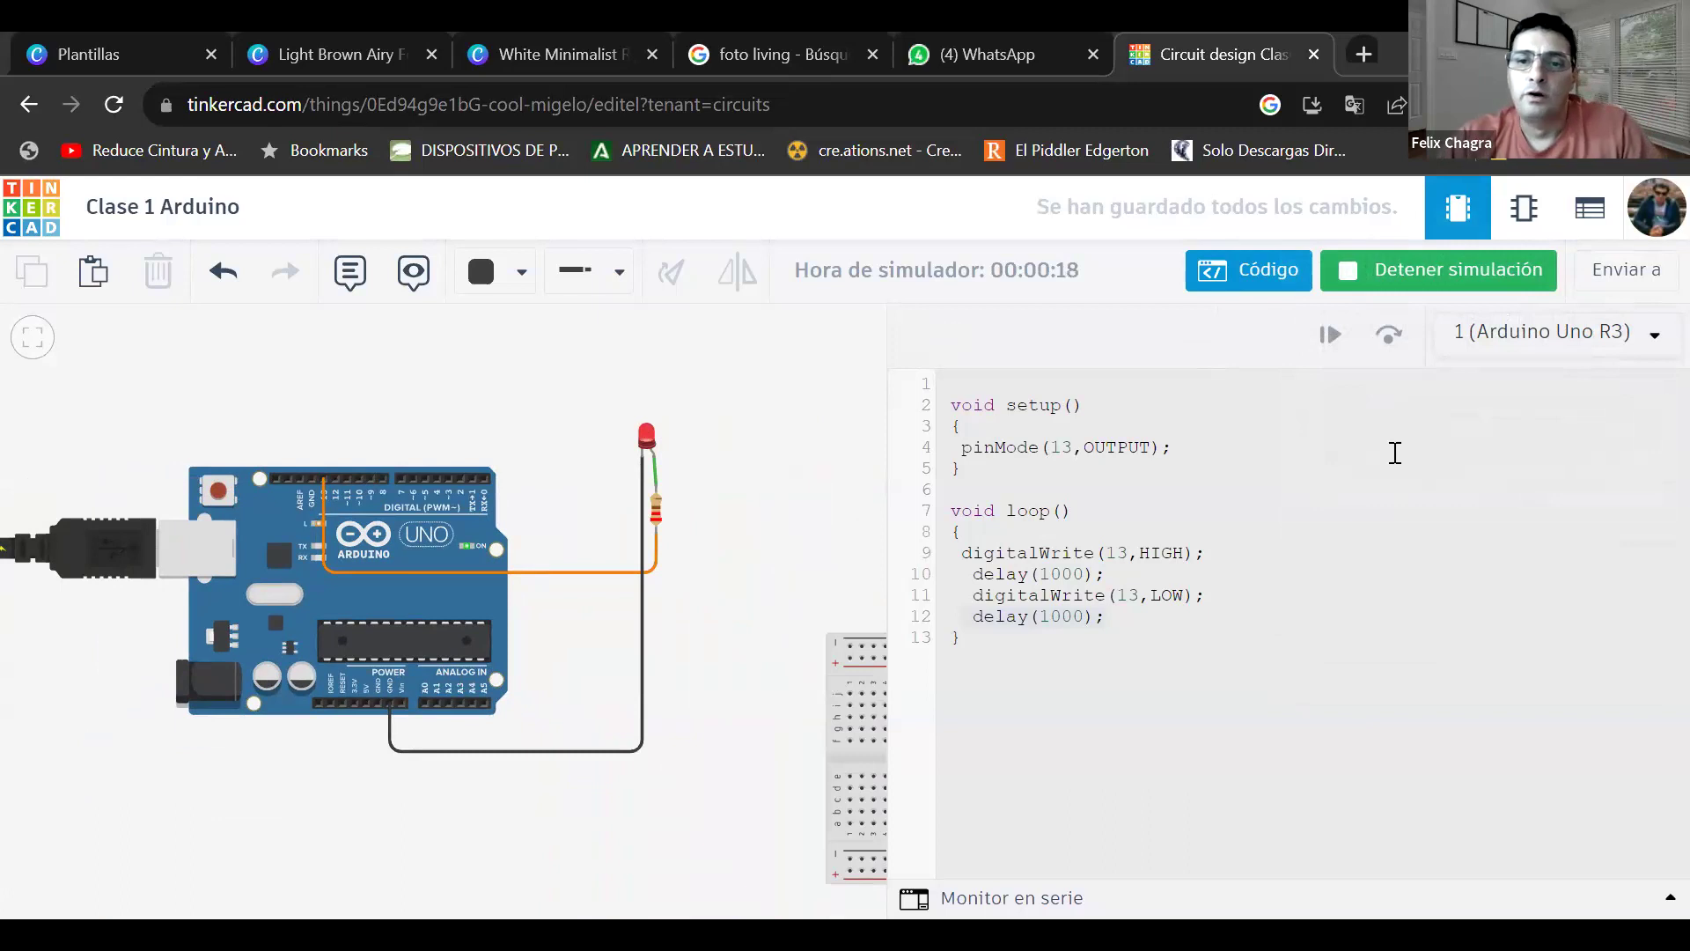
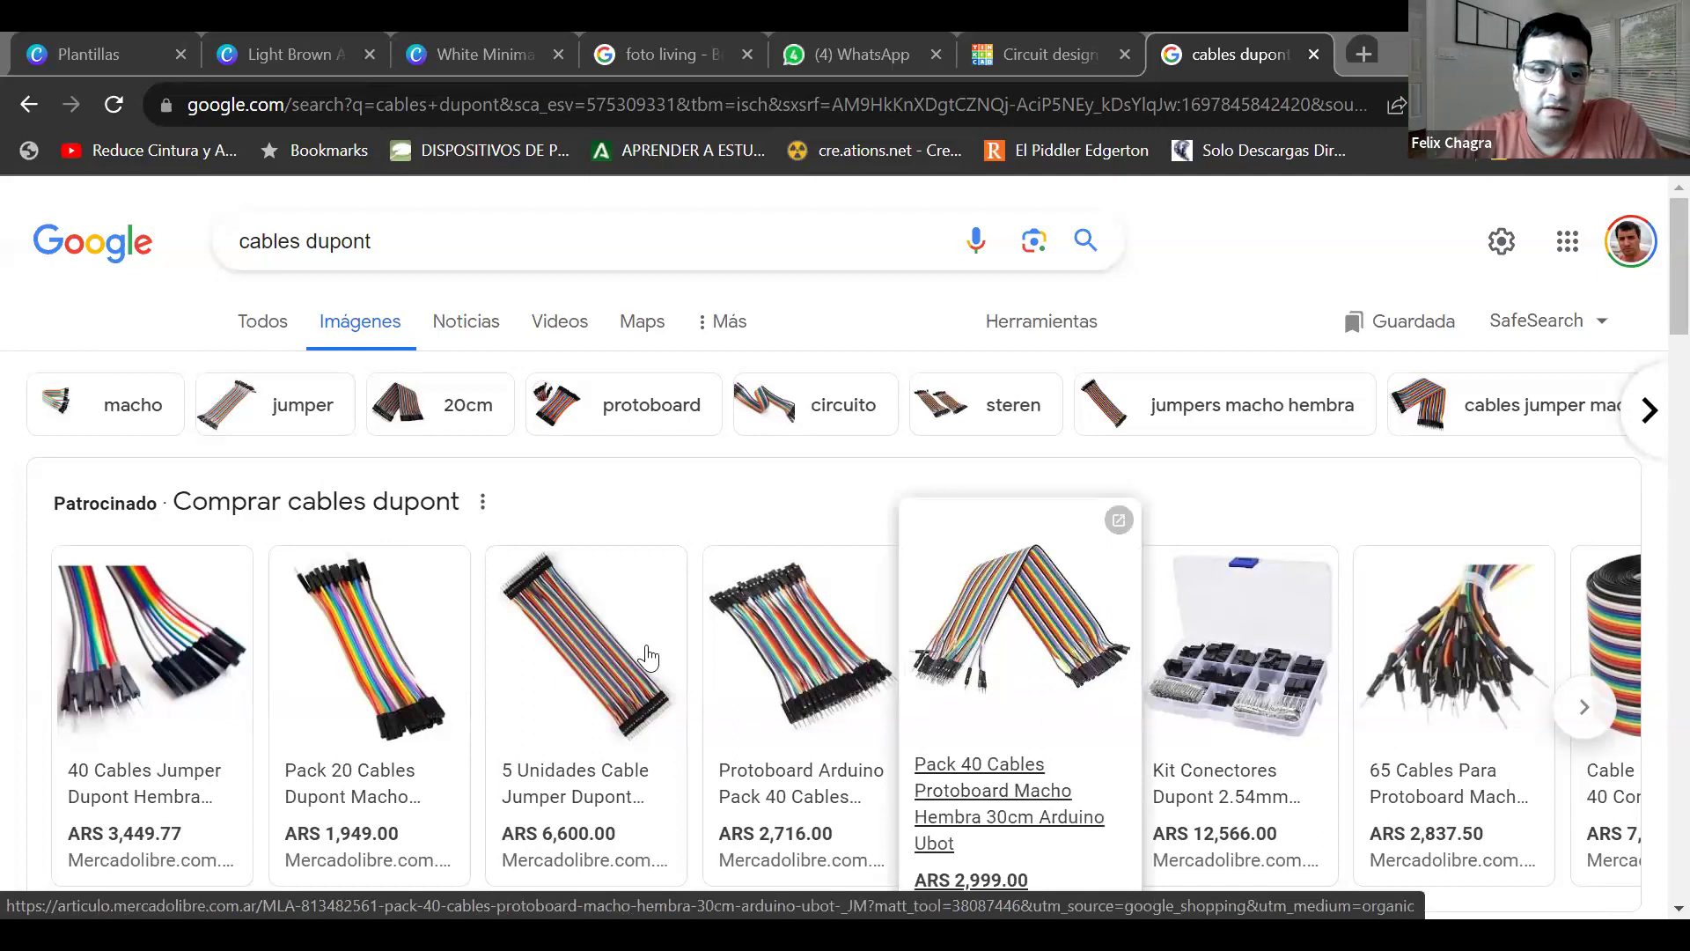
- Look through the "cables dupont" image results to compare the available types of jumper cables
{"action": "mouse_move", "coordinate": [165, 696]}
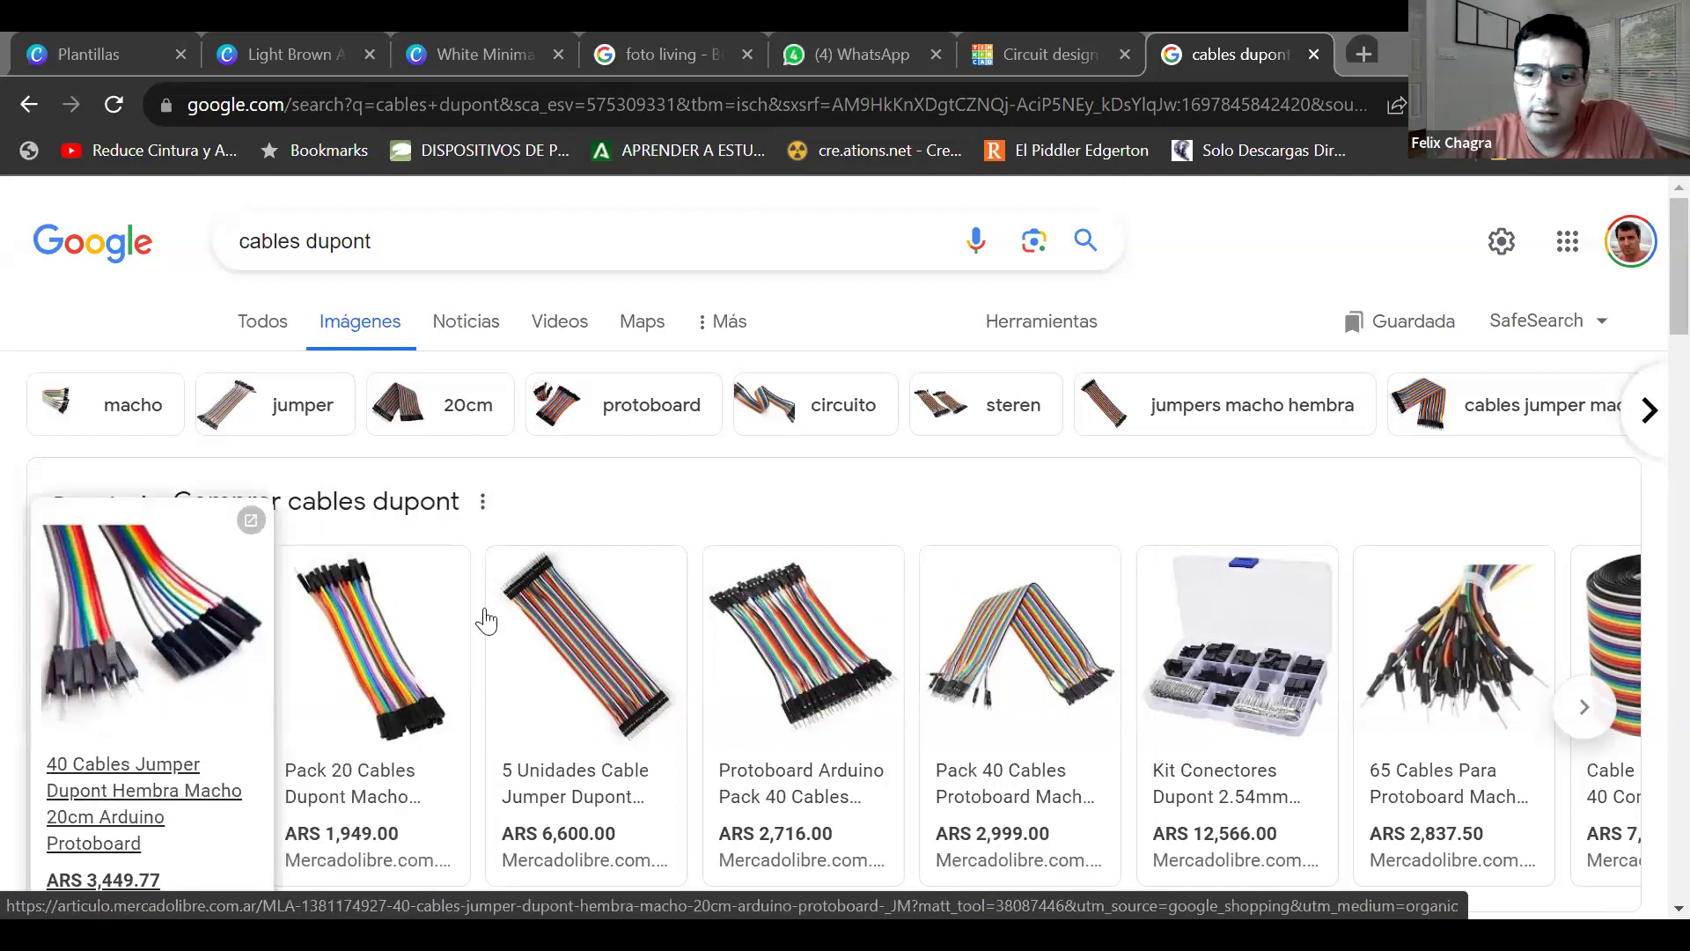
{"action": "mouse_move", "coordinate": [867, 671]}
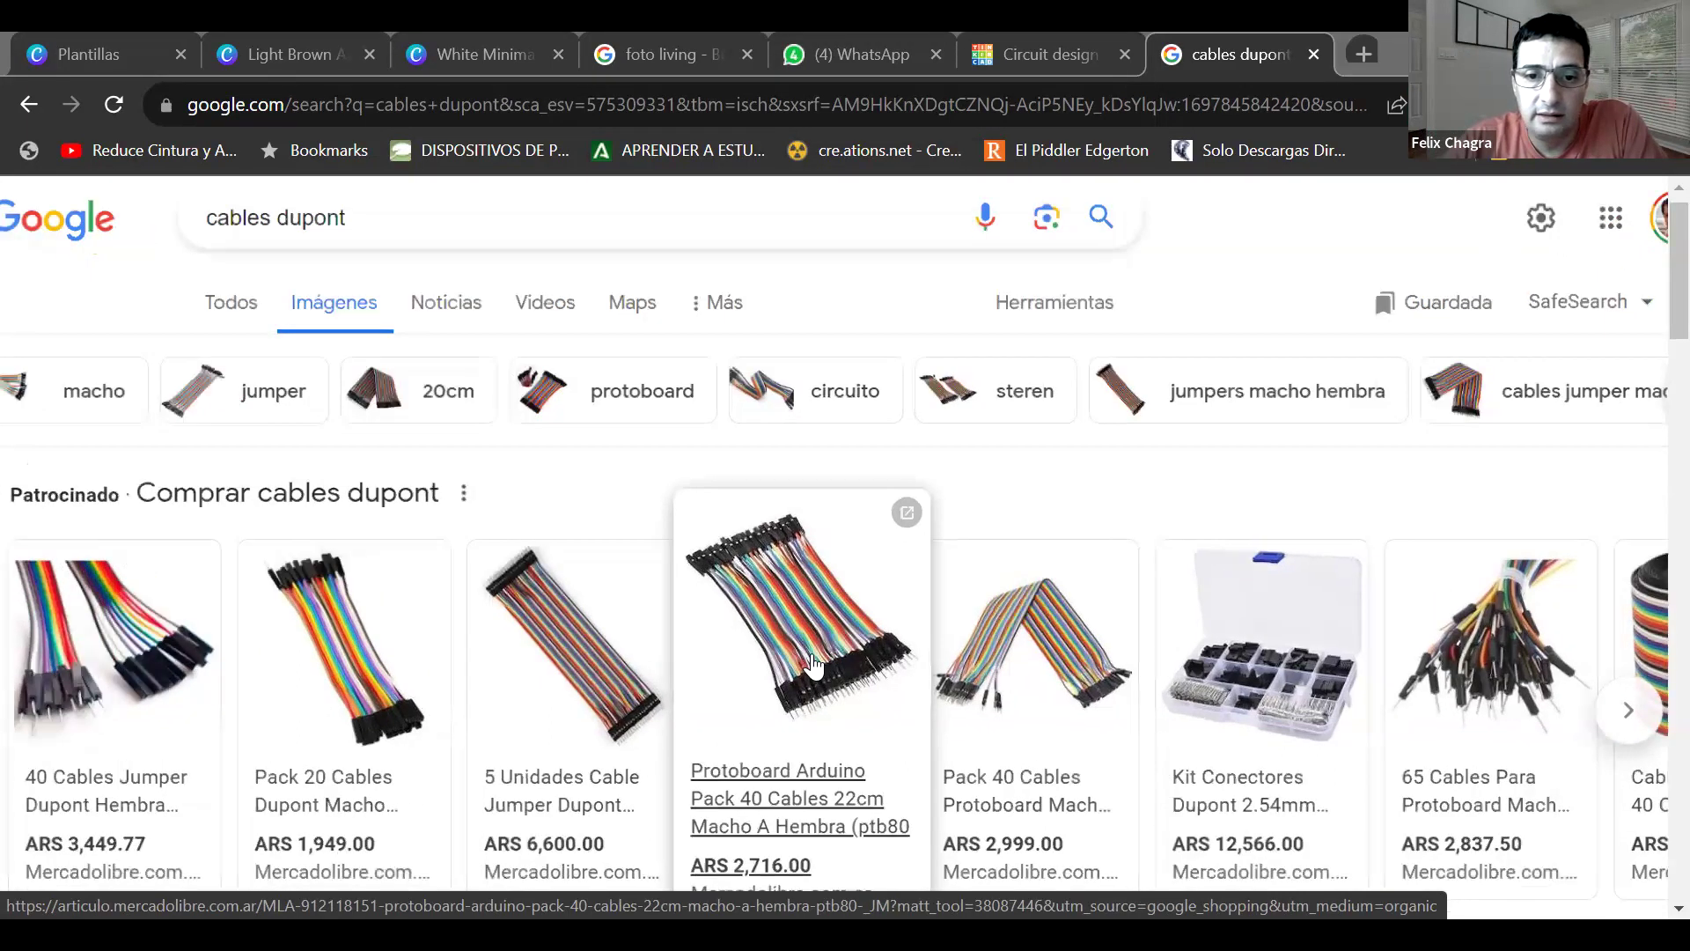
{"action": "scroll", "coordinate": [812, 666], "scroll_direction": "up", "scroll_amount": 2}
{"action": "scroll", "coordinate": [811, 666], "scroll_direction": "down", "scroll_amount": 2}
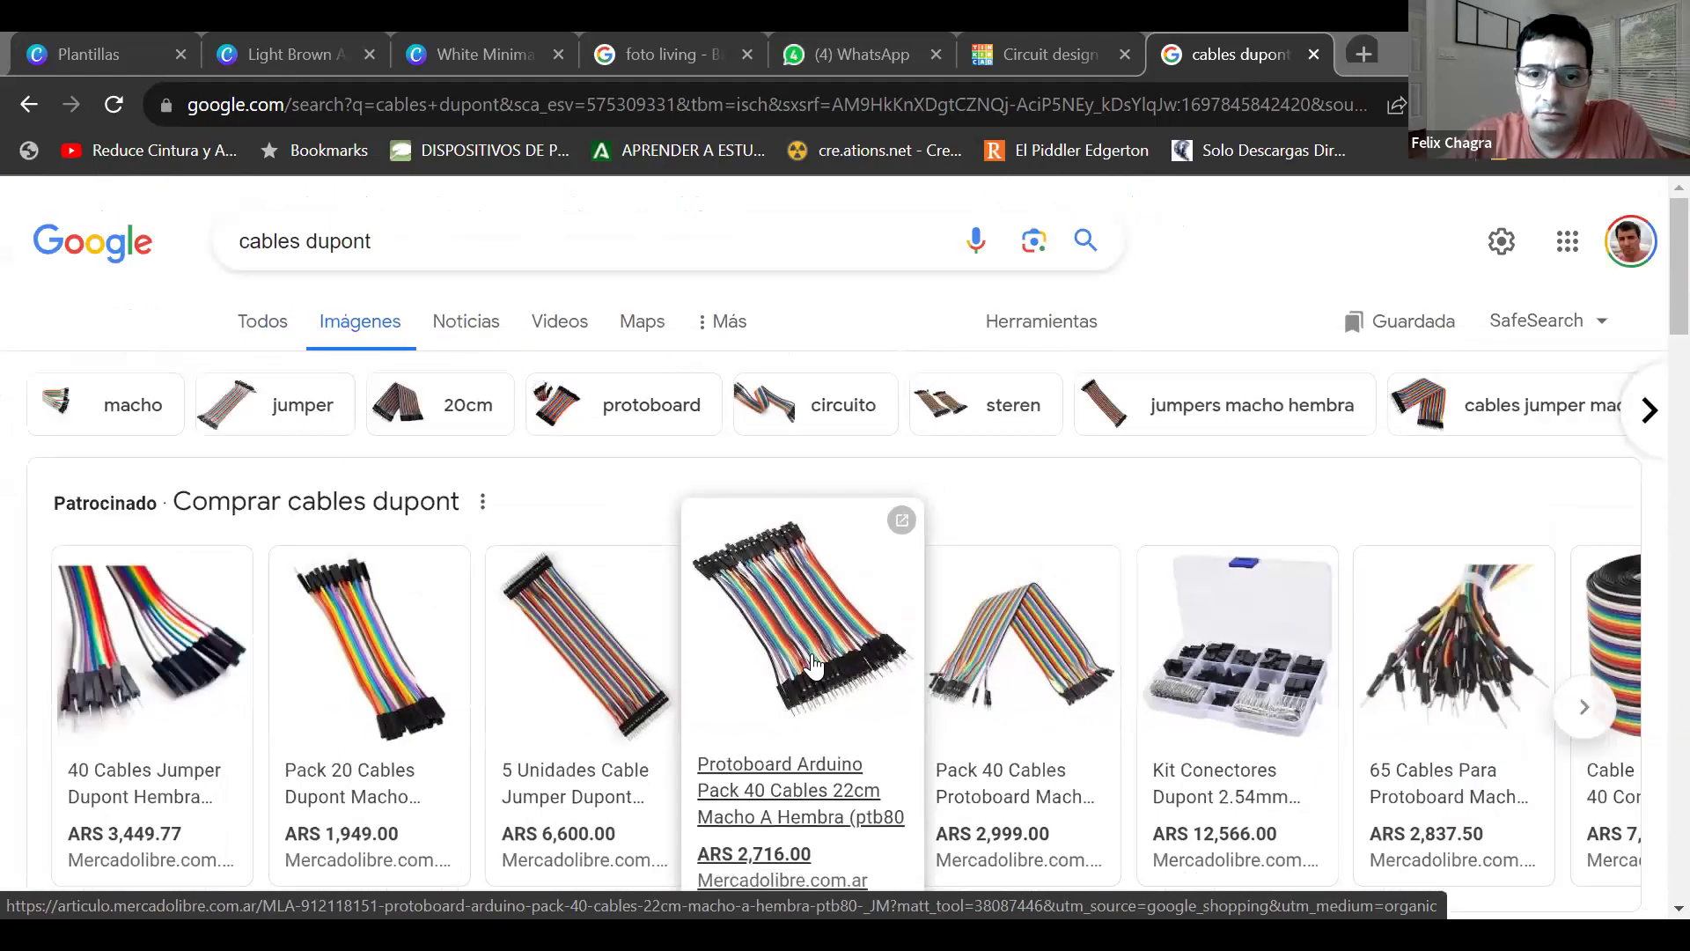
{"action": "scroll", "coordinate": [1006, 658], "scroll_direction": "down", "scroll_amount": 2}
{"action": "scroll", "coordinate": [1006, 659], "scroll_direction": "down", "scroll_amount": 6}
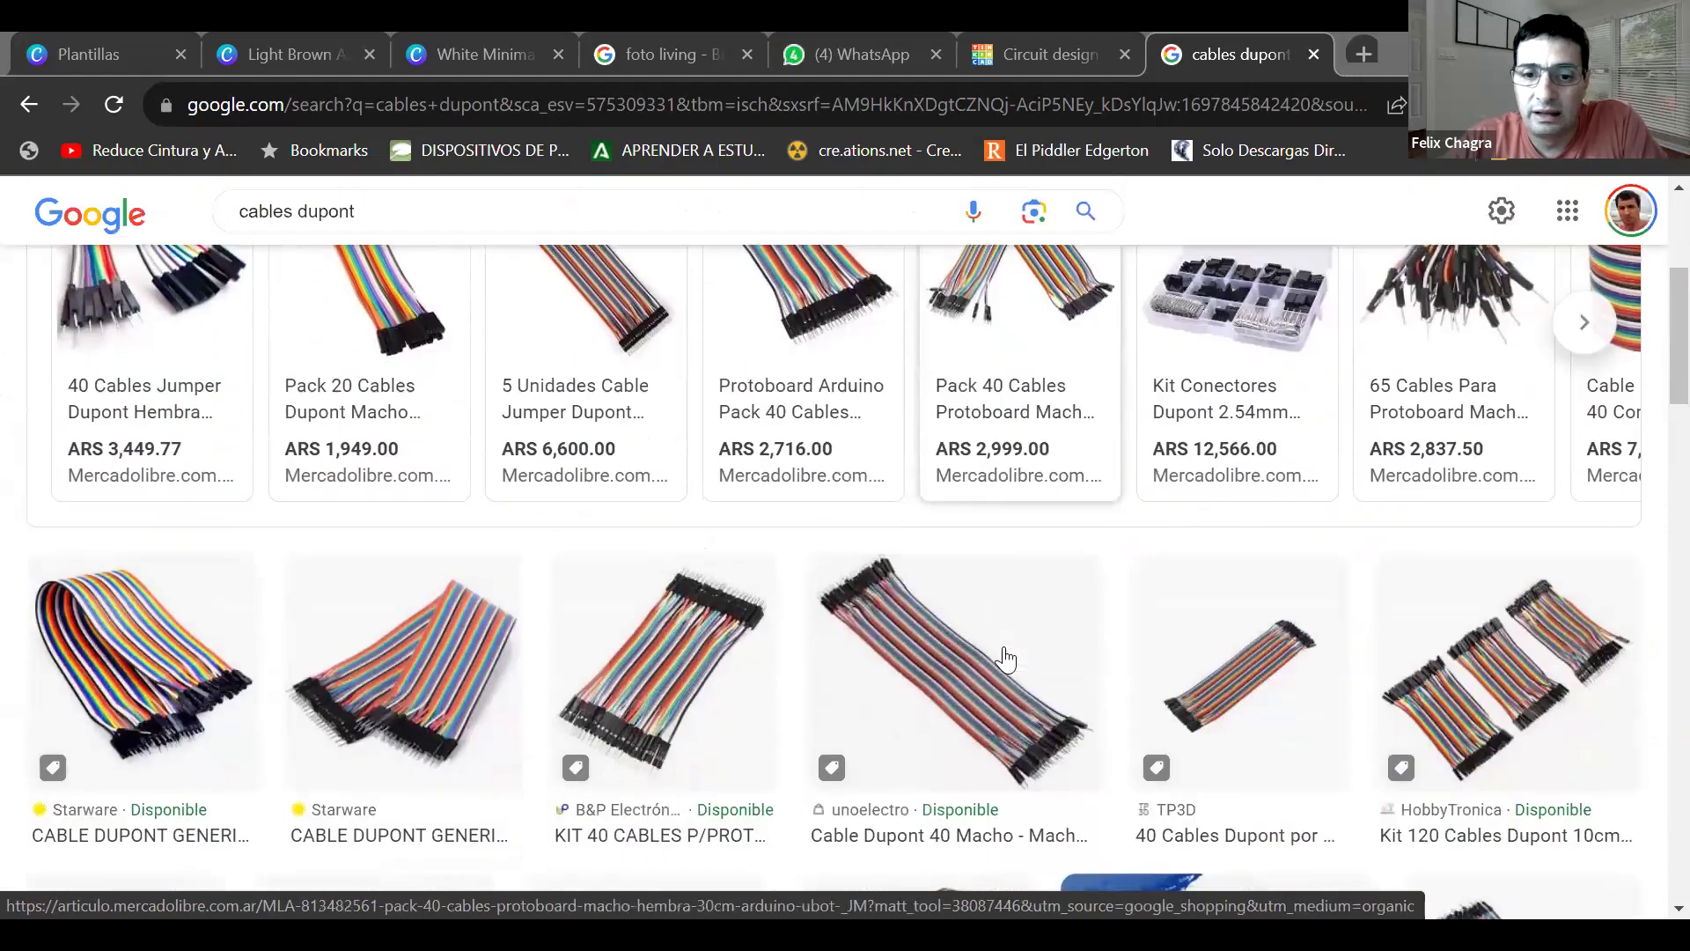
{"action": "scroll", "coordinate": [1006, 658], "scroll_direction": "down", "scroll_amount": 2}
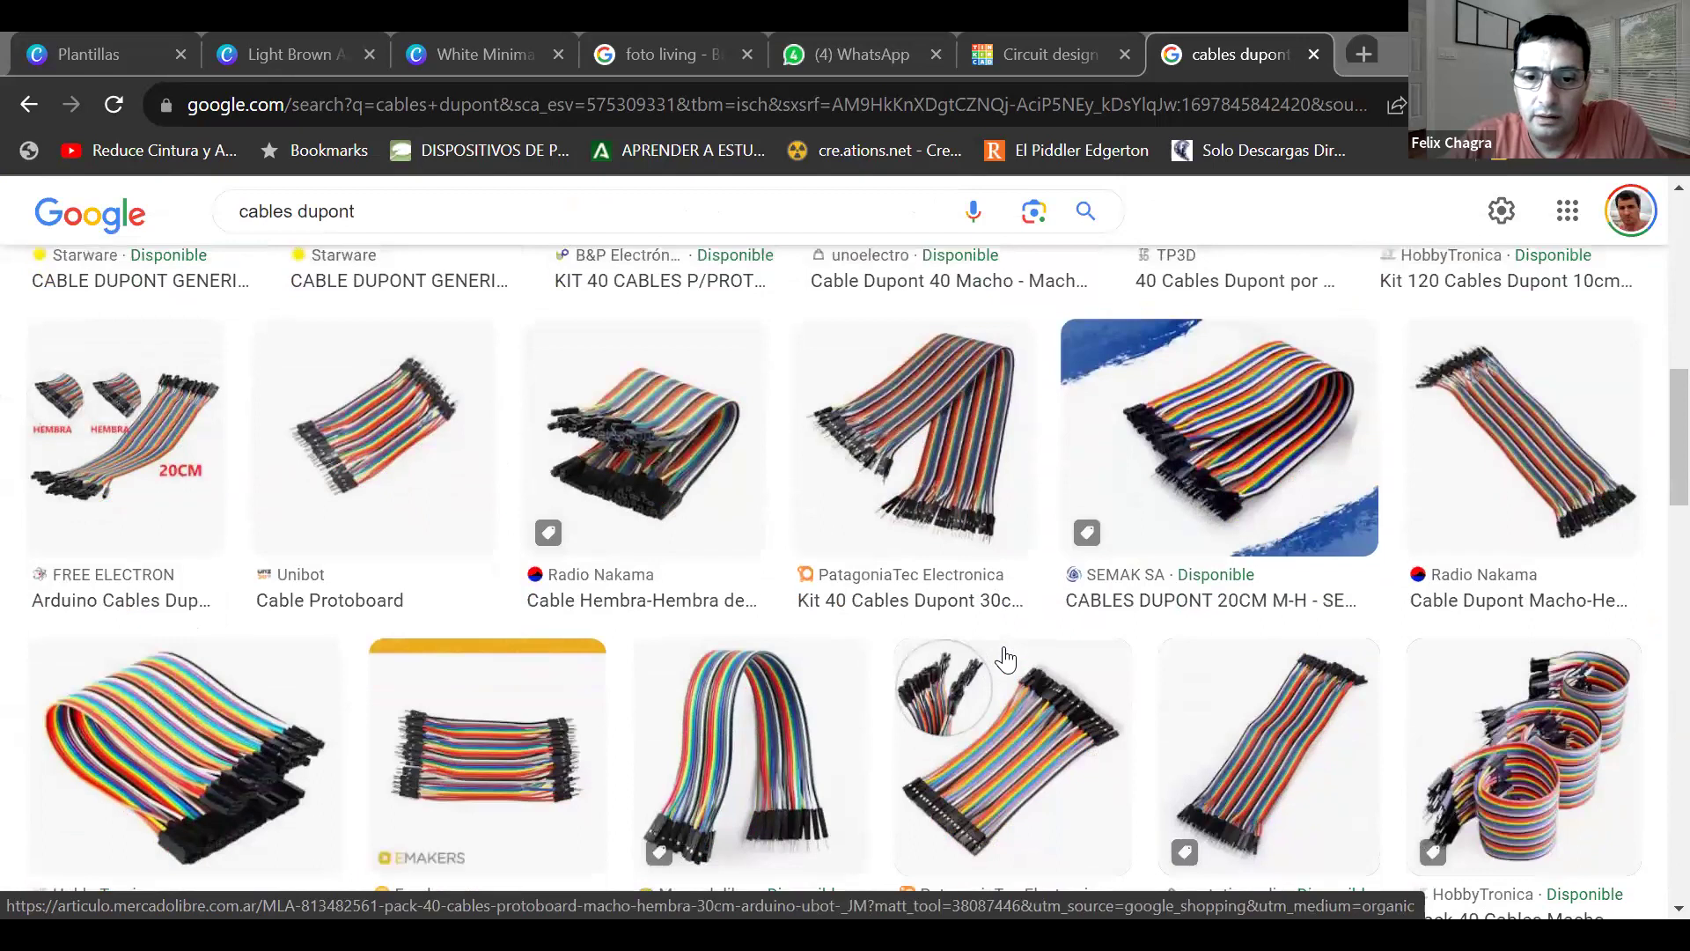
{"action": "scroll", "coordinate": [1006, 659], "scroll_direction": "up", "scroll_amount": 9}
{"action": "scroll", "coordinate": [1006, 658], "scroll_direction": "up", "scroll_amount": 2}
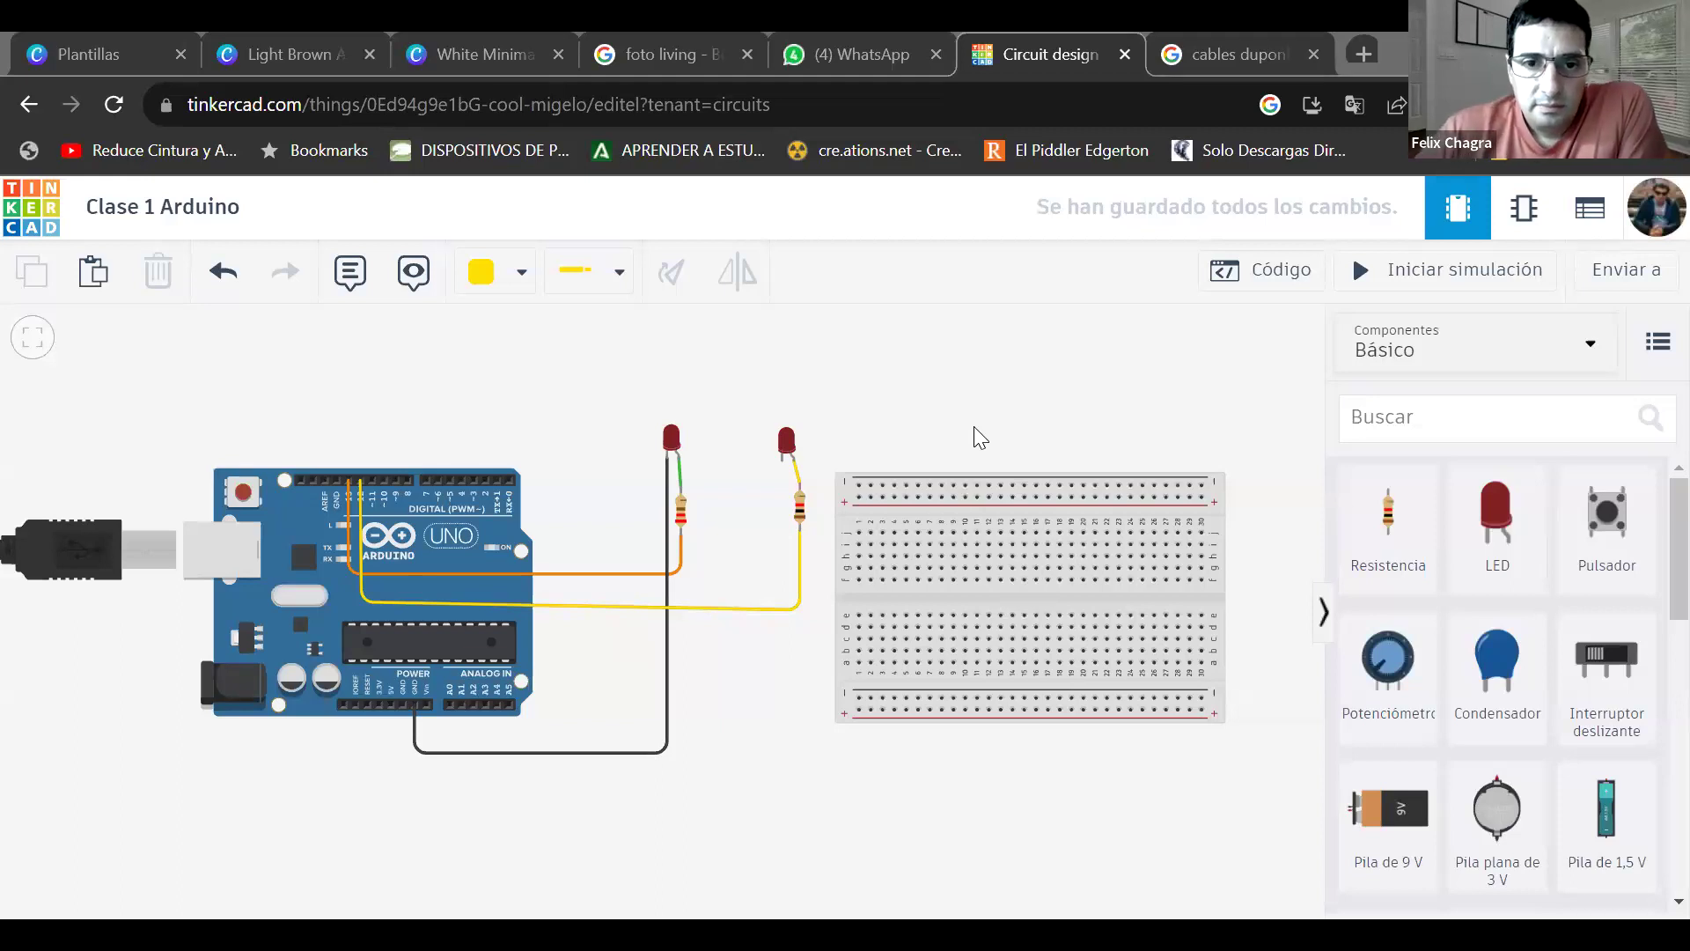
- Wire the second LED's cathode to the Arduino's free GND power pin with a yellow wire, and level its lower horizontal run
{"action": "left_click", "coordinate": [783, 463]}
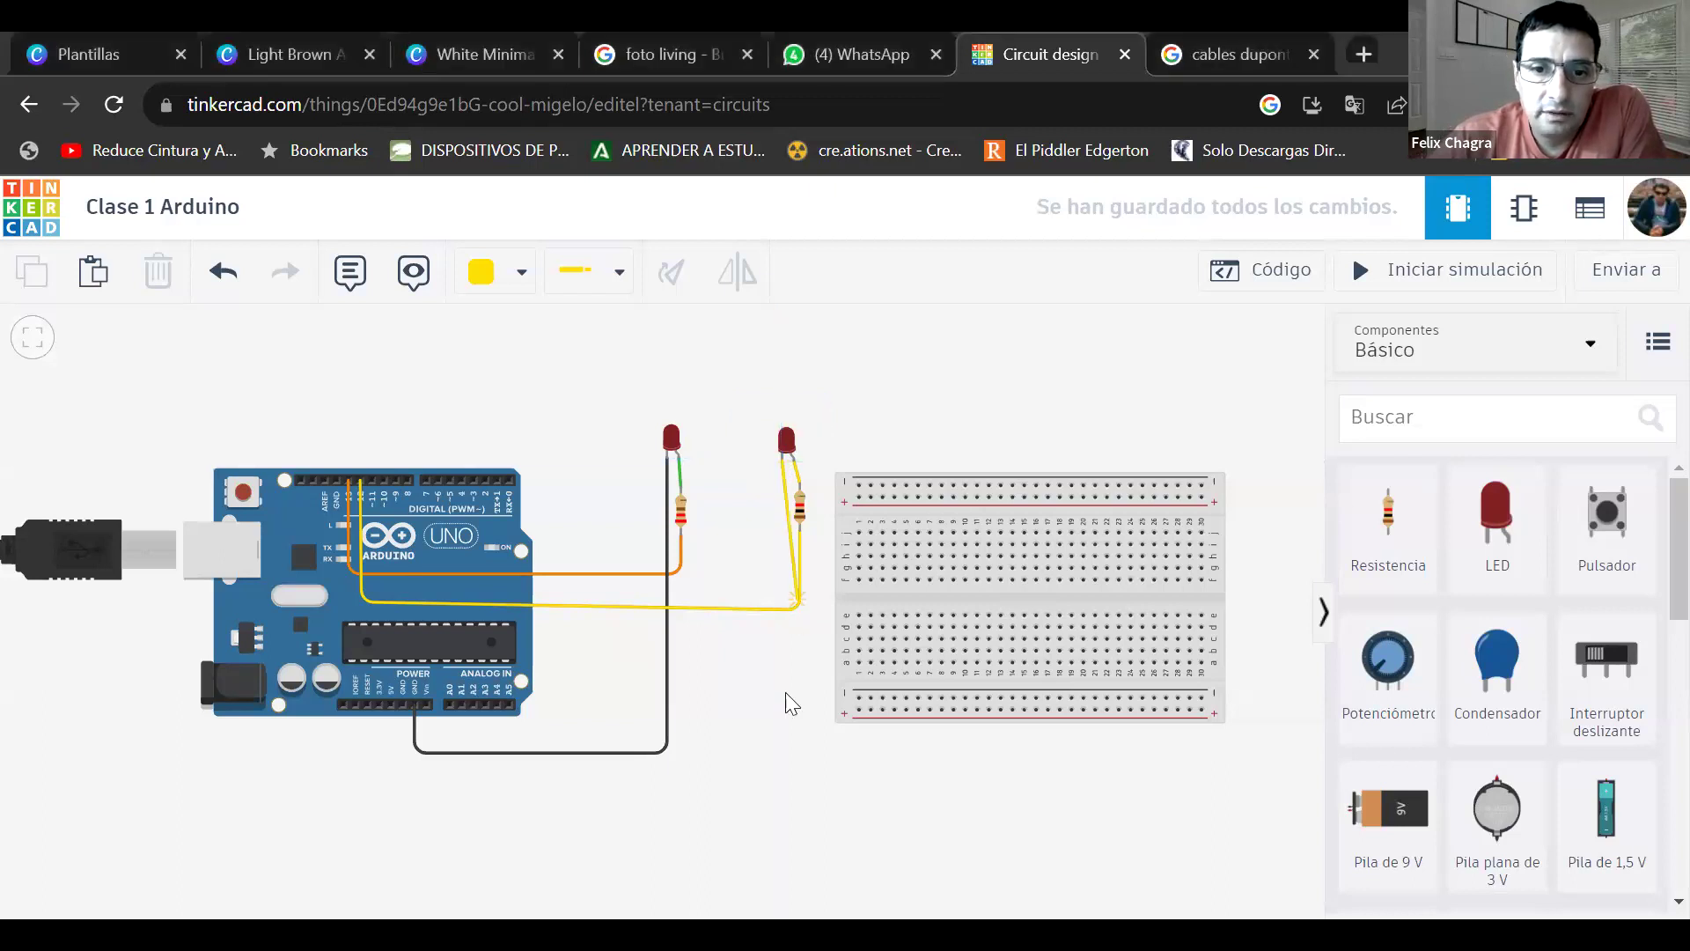
{"action": "left_click", "coordinate": [774, 762]}
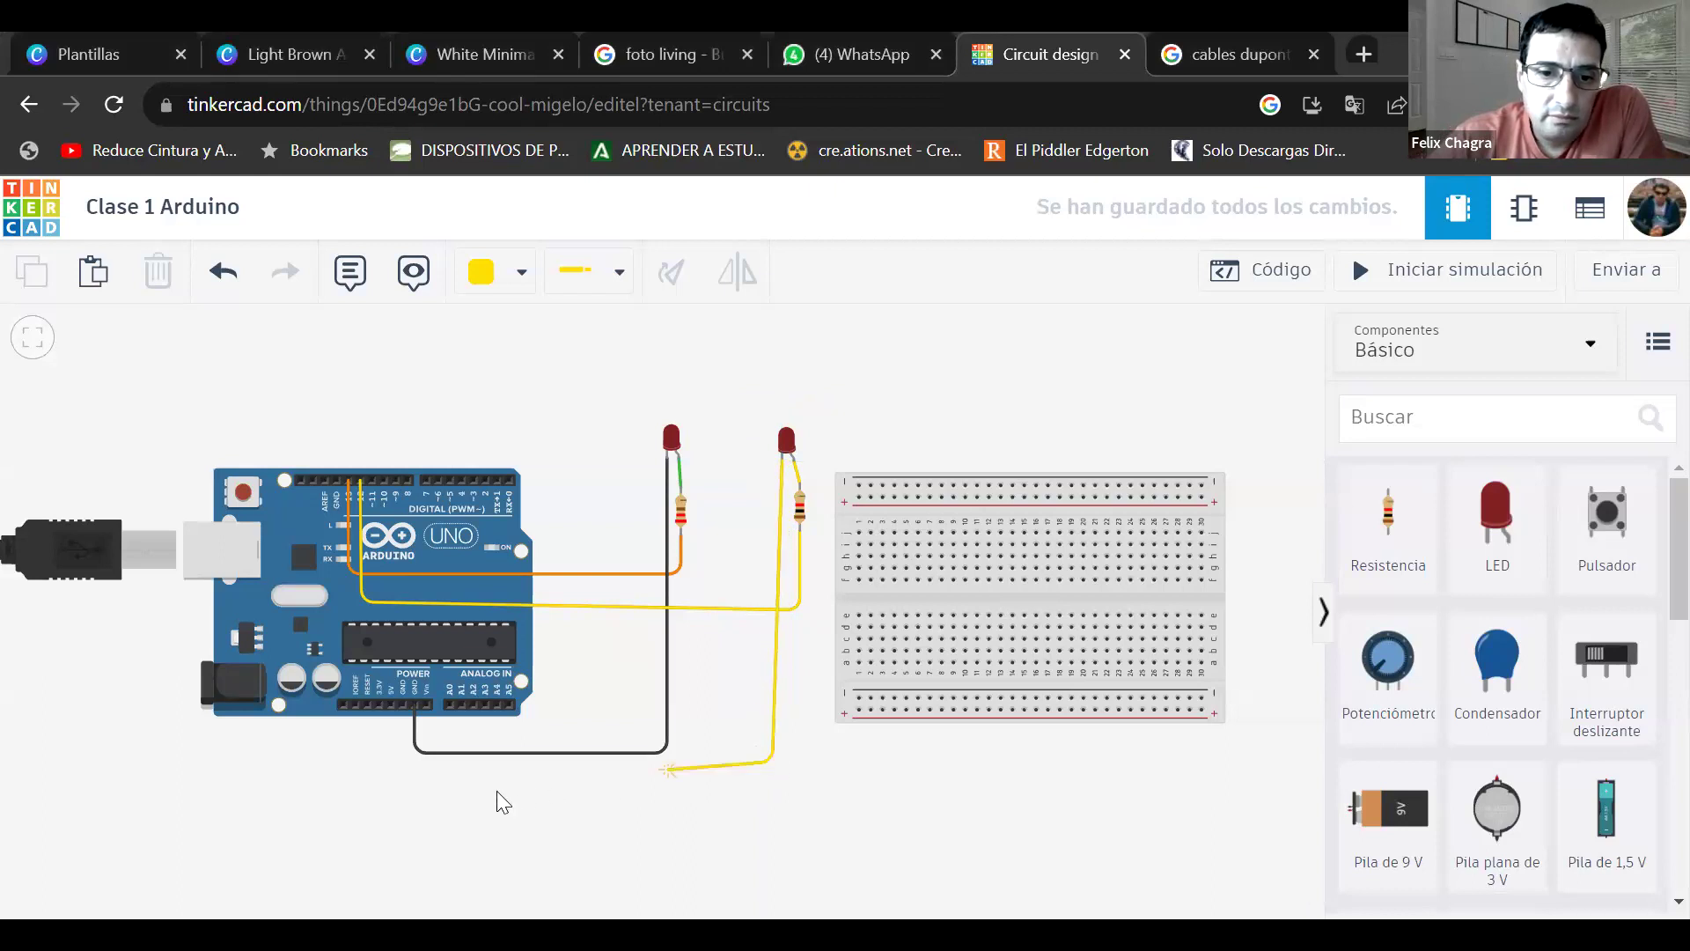
{"action": "left_click", "coordinate": [413, 772]}
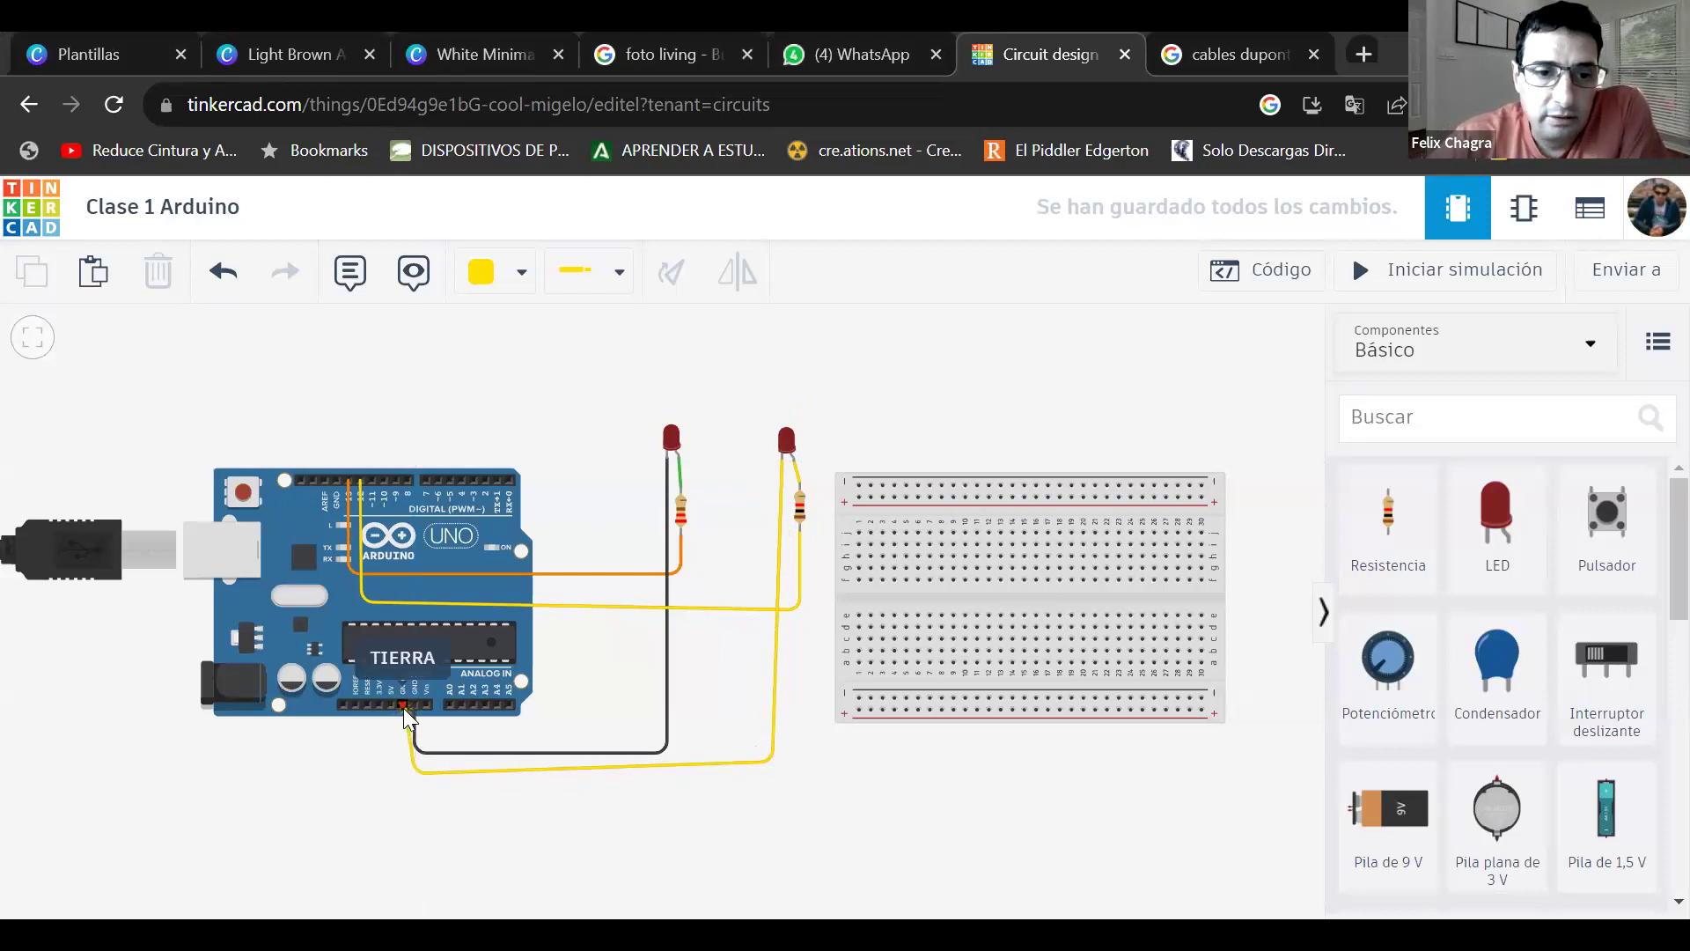
{"action": "left_click", "coordinate": [404, 707]}
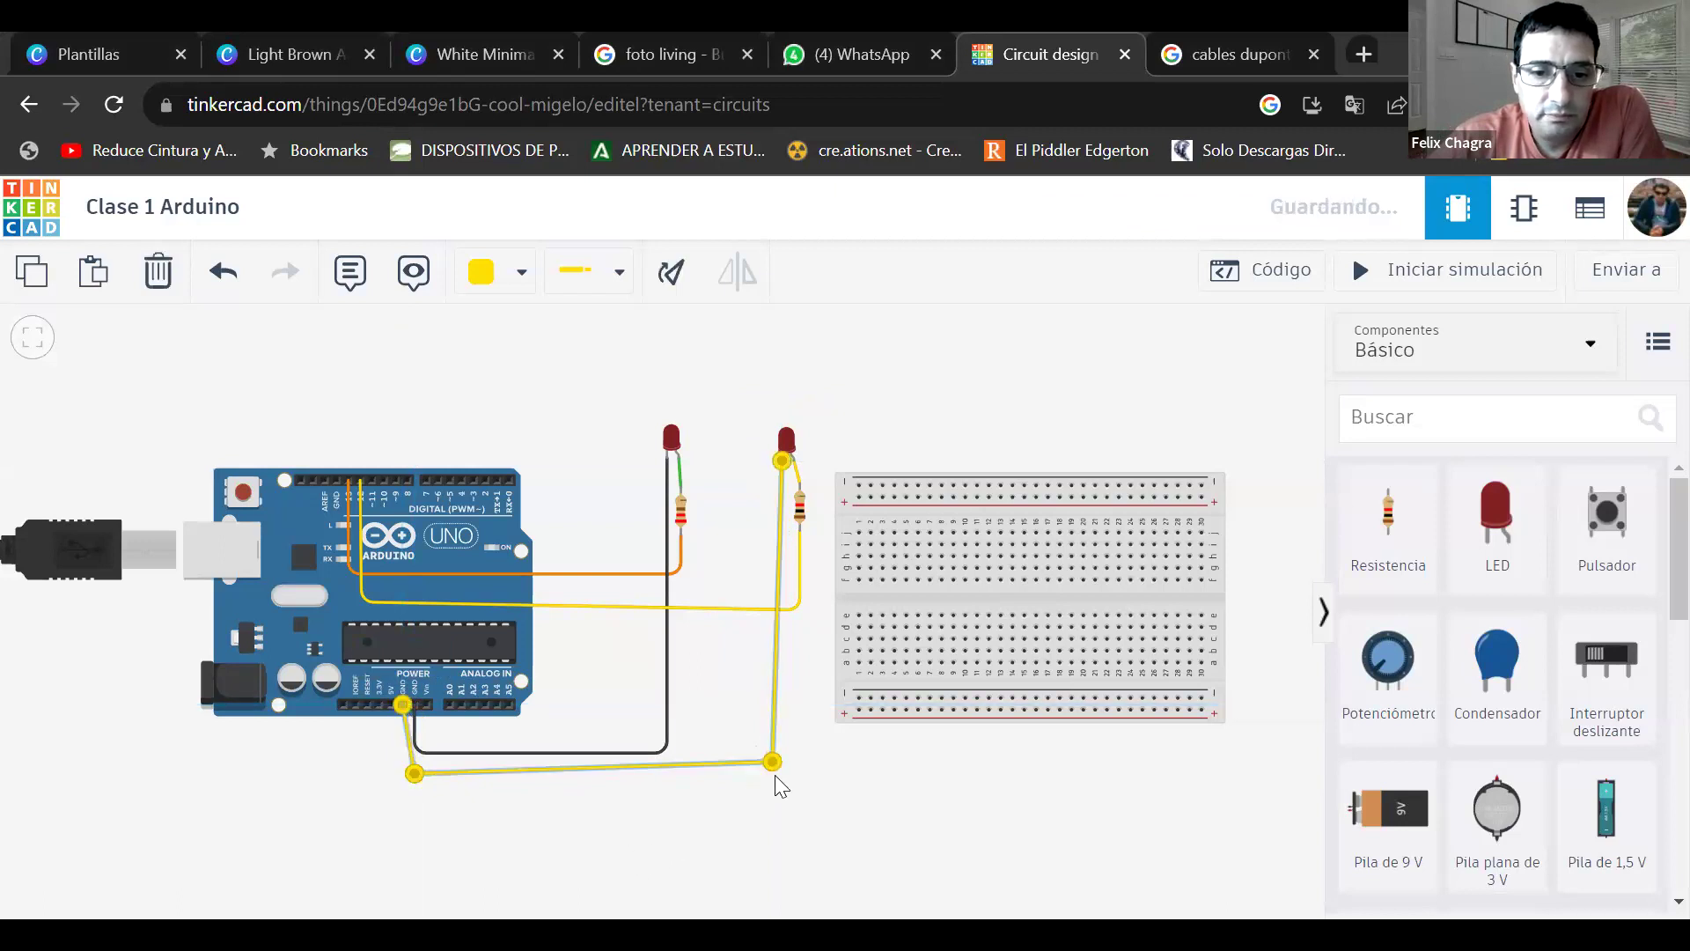
{"action": "left_click_drag", "start_coordinate": [773, 763], "coordinate": [771, 774]}
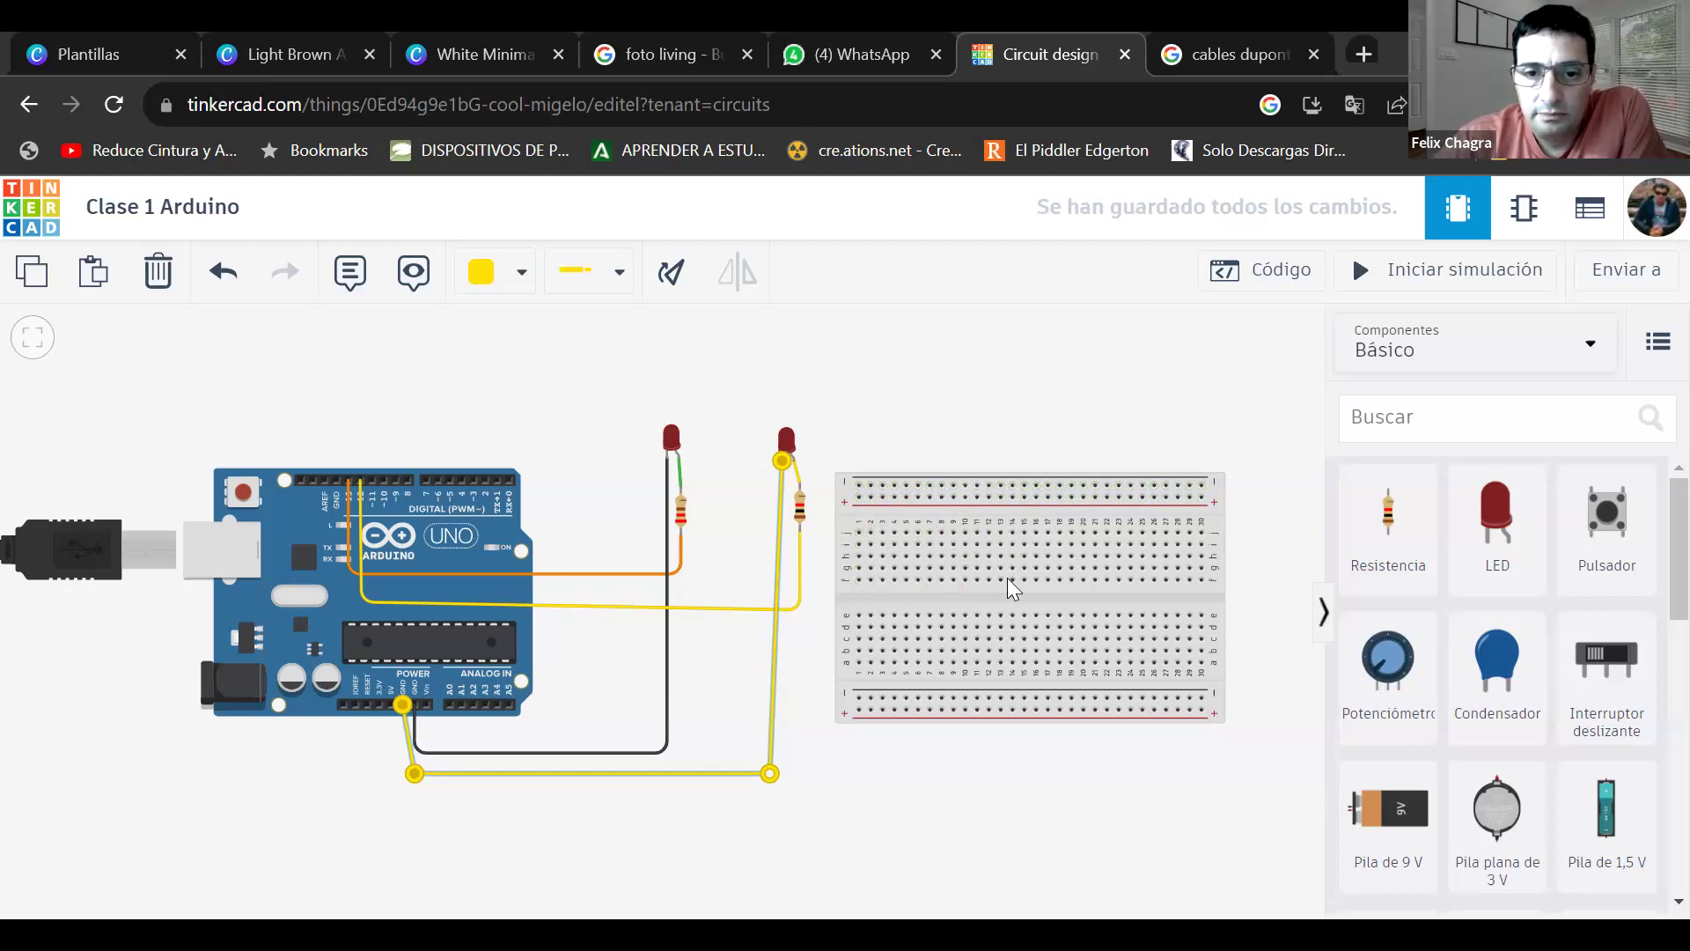
{"action": "left_click", "coordinate": [746, 721]}
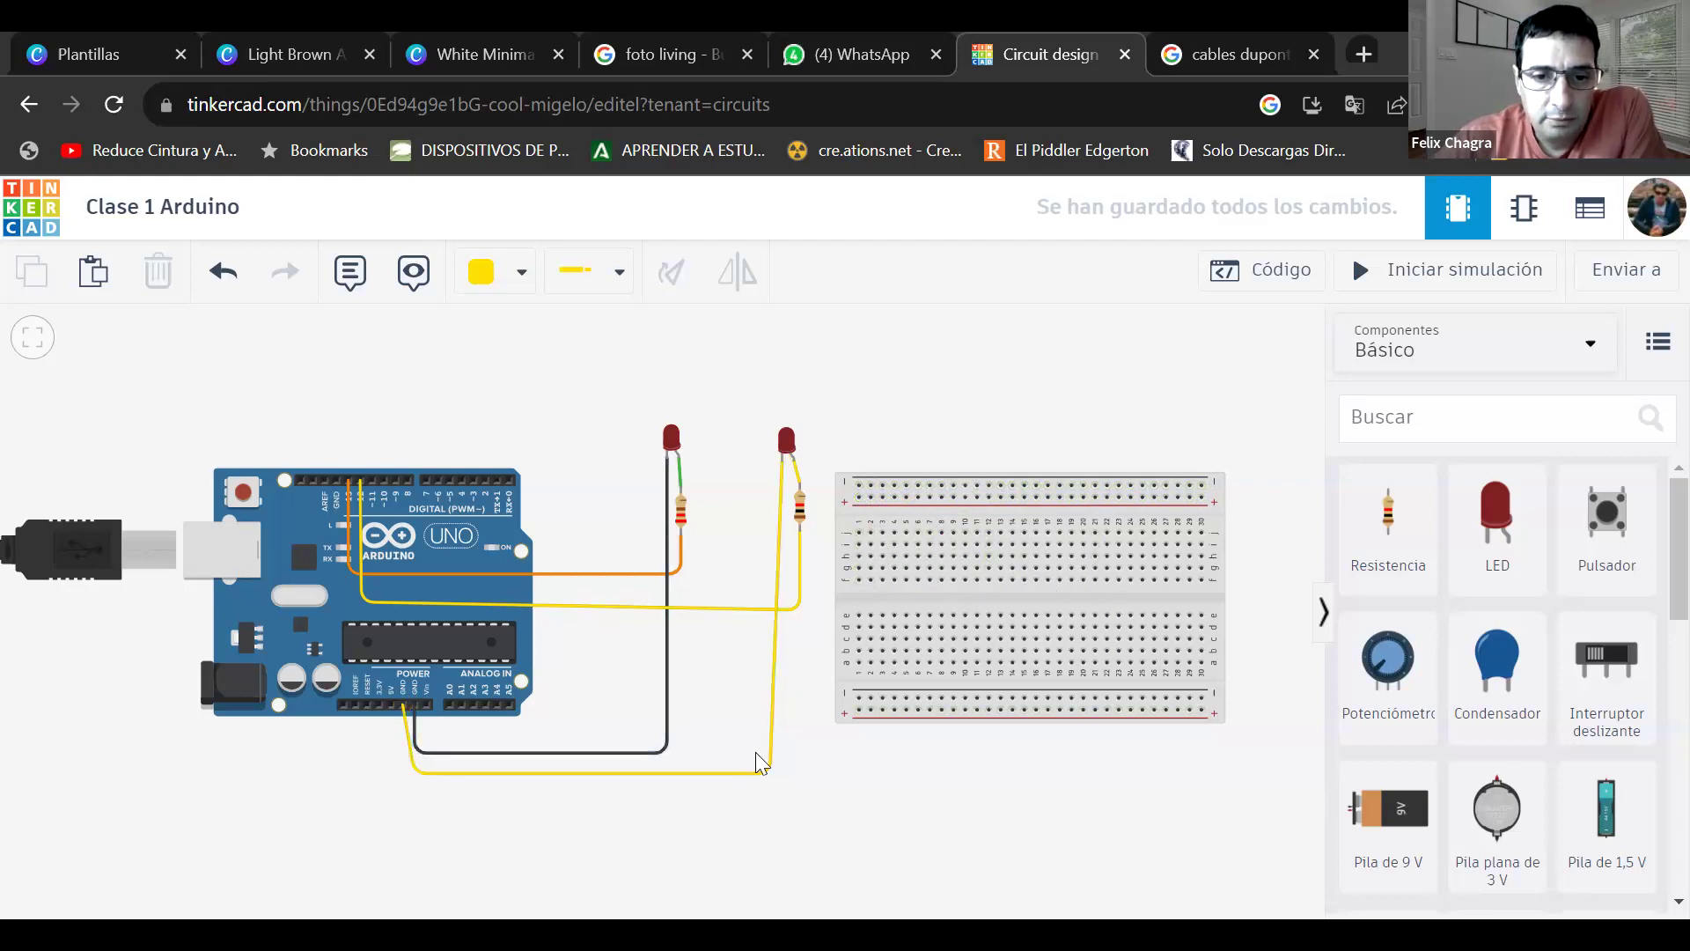
- Change the colour of the second LED's ground wire to black (Negro)
{"action": "left_click", "coordinate": [777, 564]}
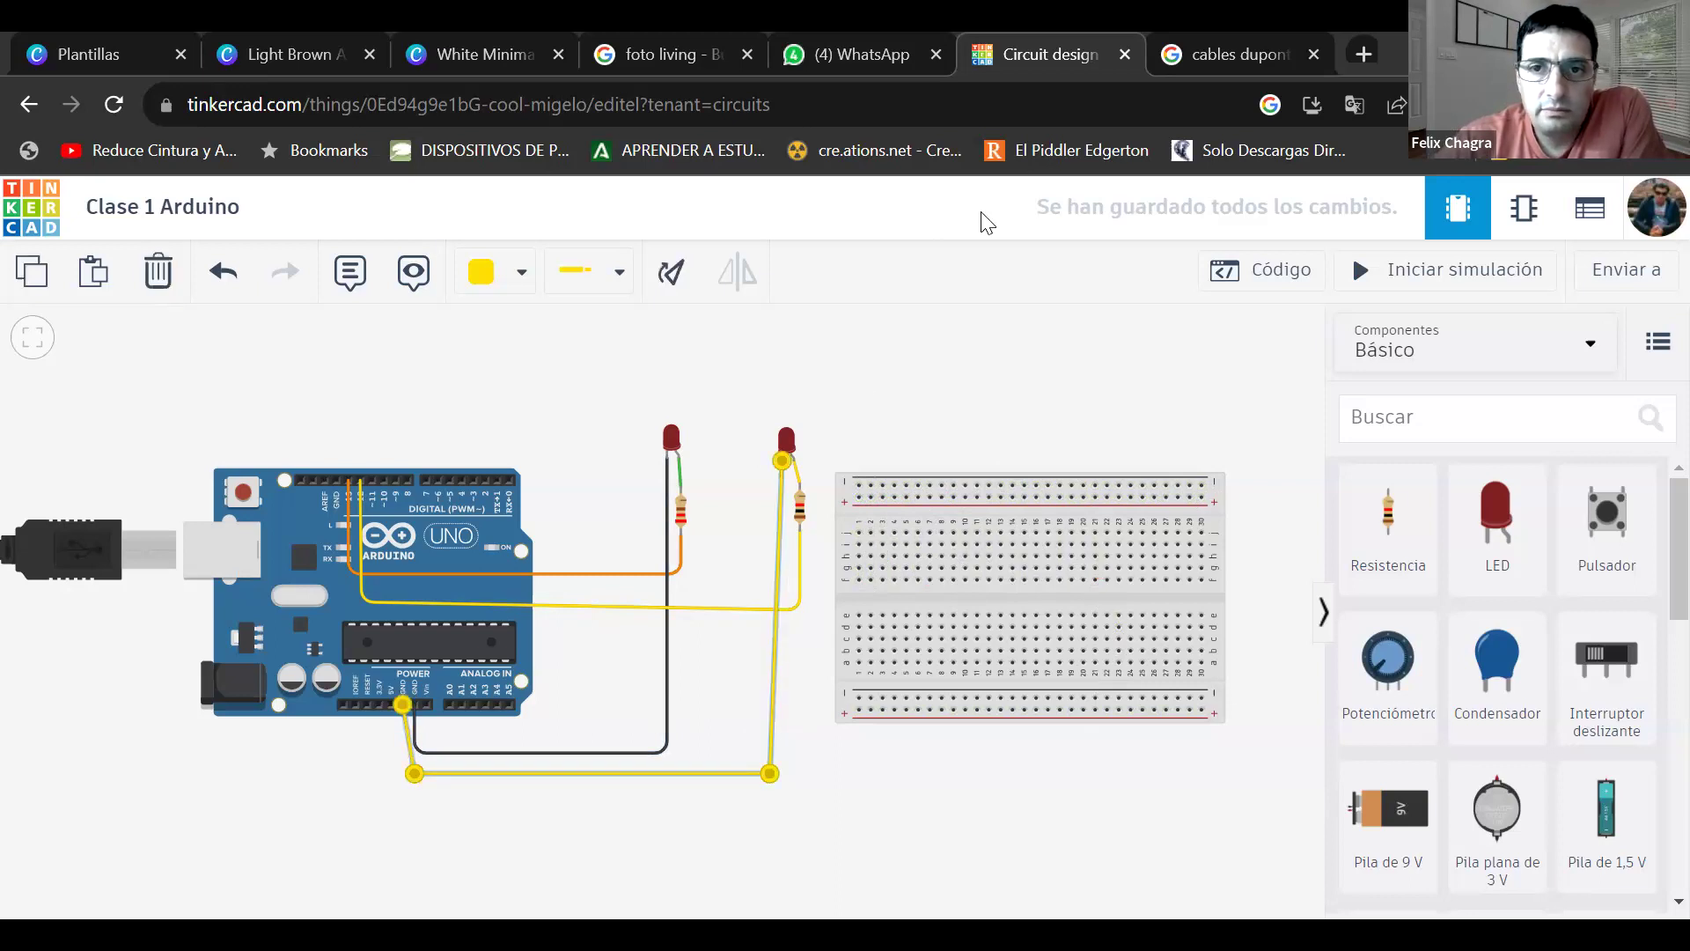
{"action": "left_click", "coordinate": [484, 272]}
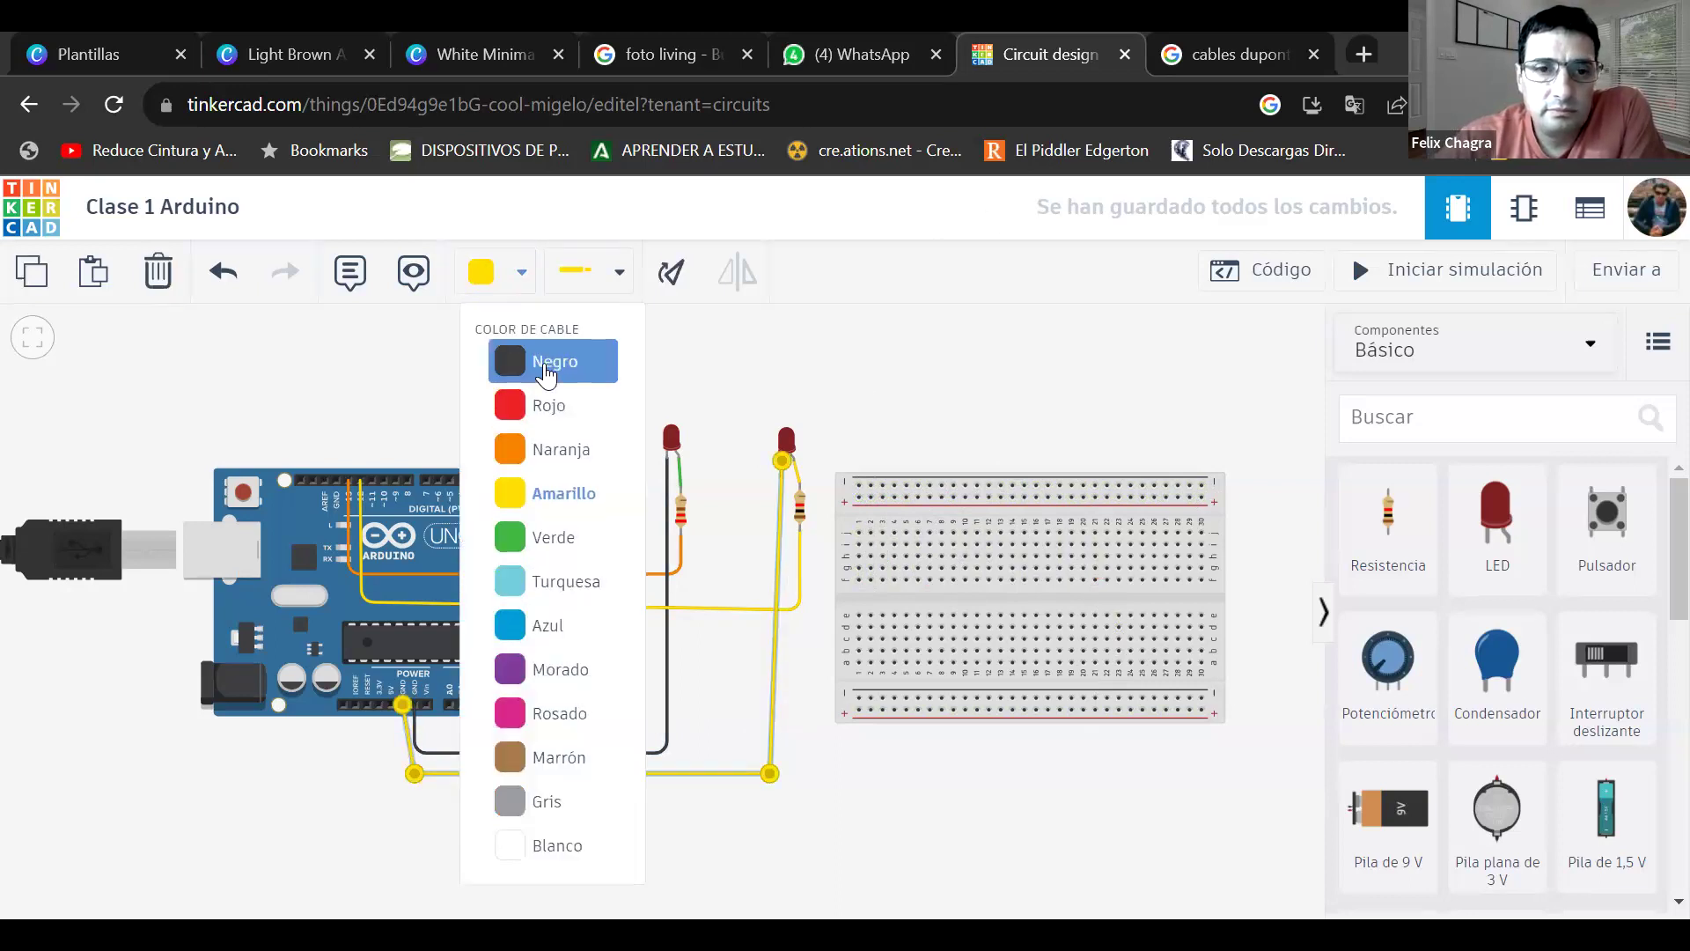
{"action": "left_click", "coordinate": [545, 375]}
{"action": "left_click", "coordinate": [1035, 374]}
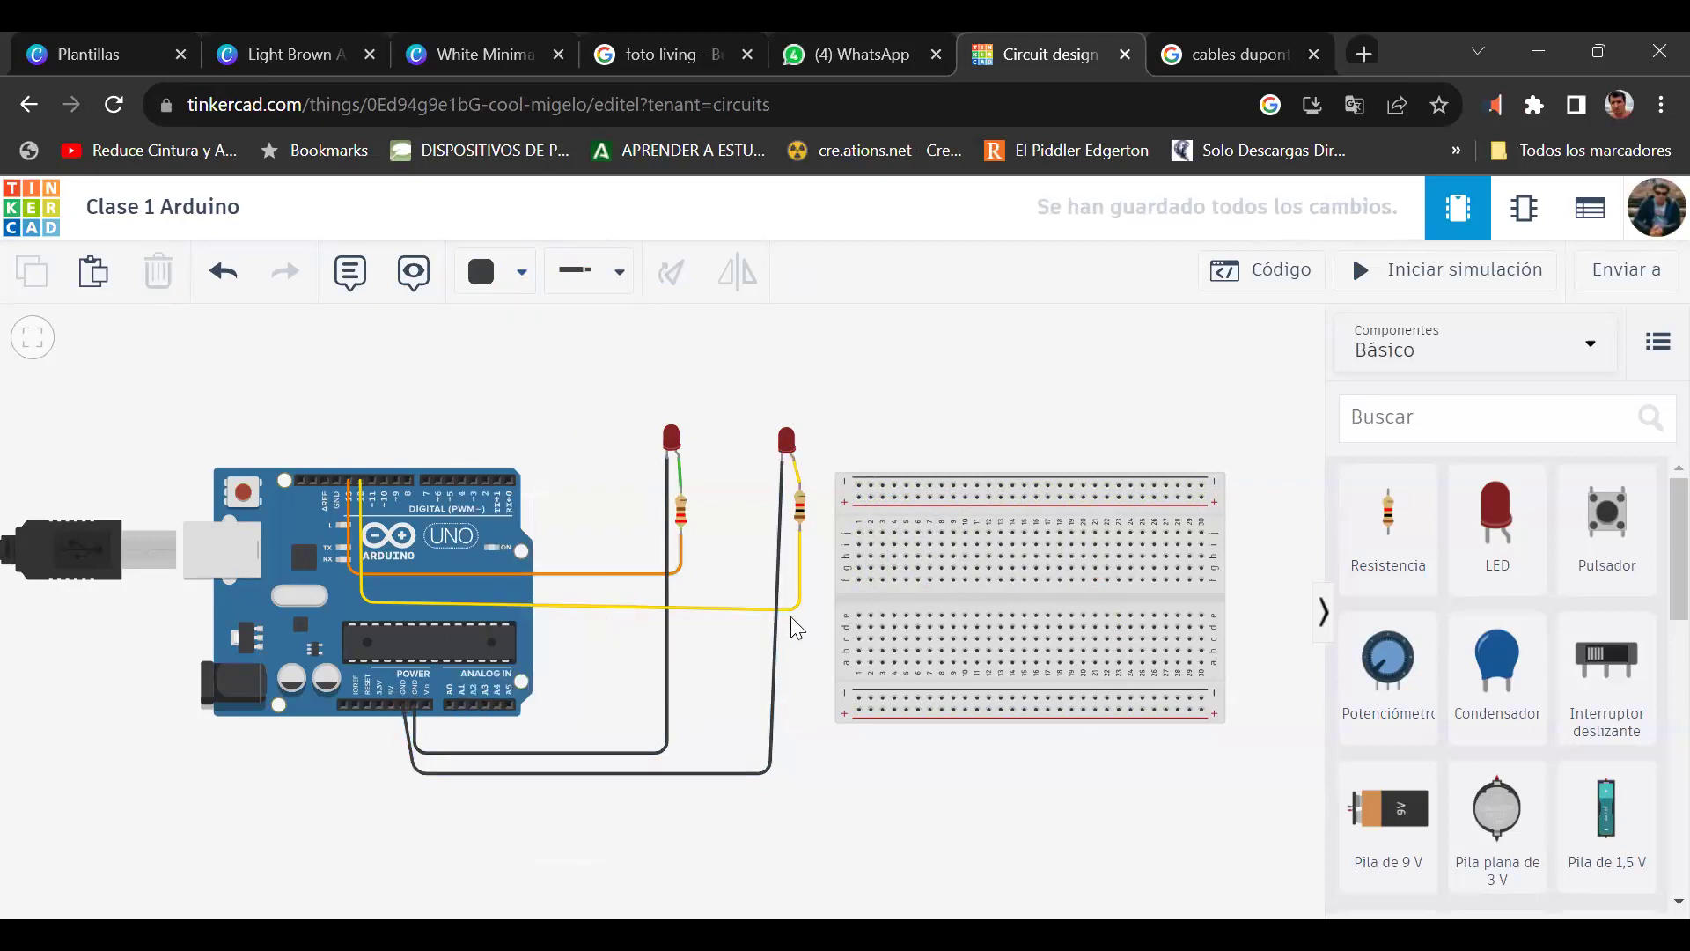
- Replace the second LED's ground wire with a new black wire from its cathode to the Arduino's GND pin beside 5V
{"action": "left_click", "coordinate": [786, 553]}
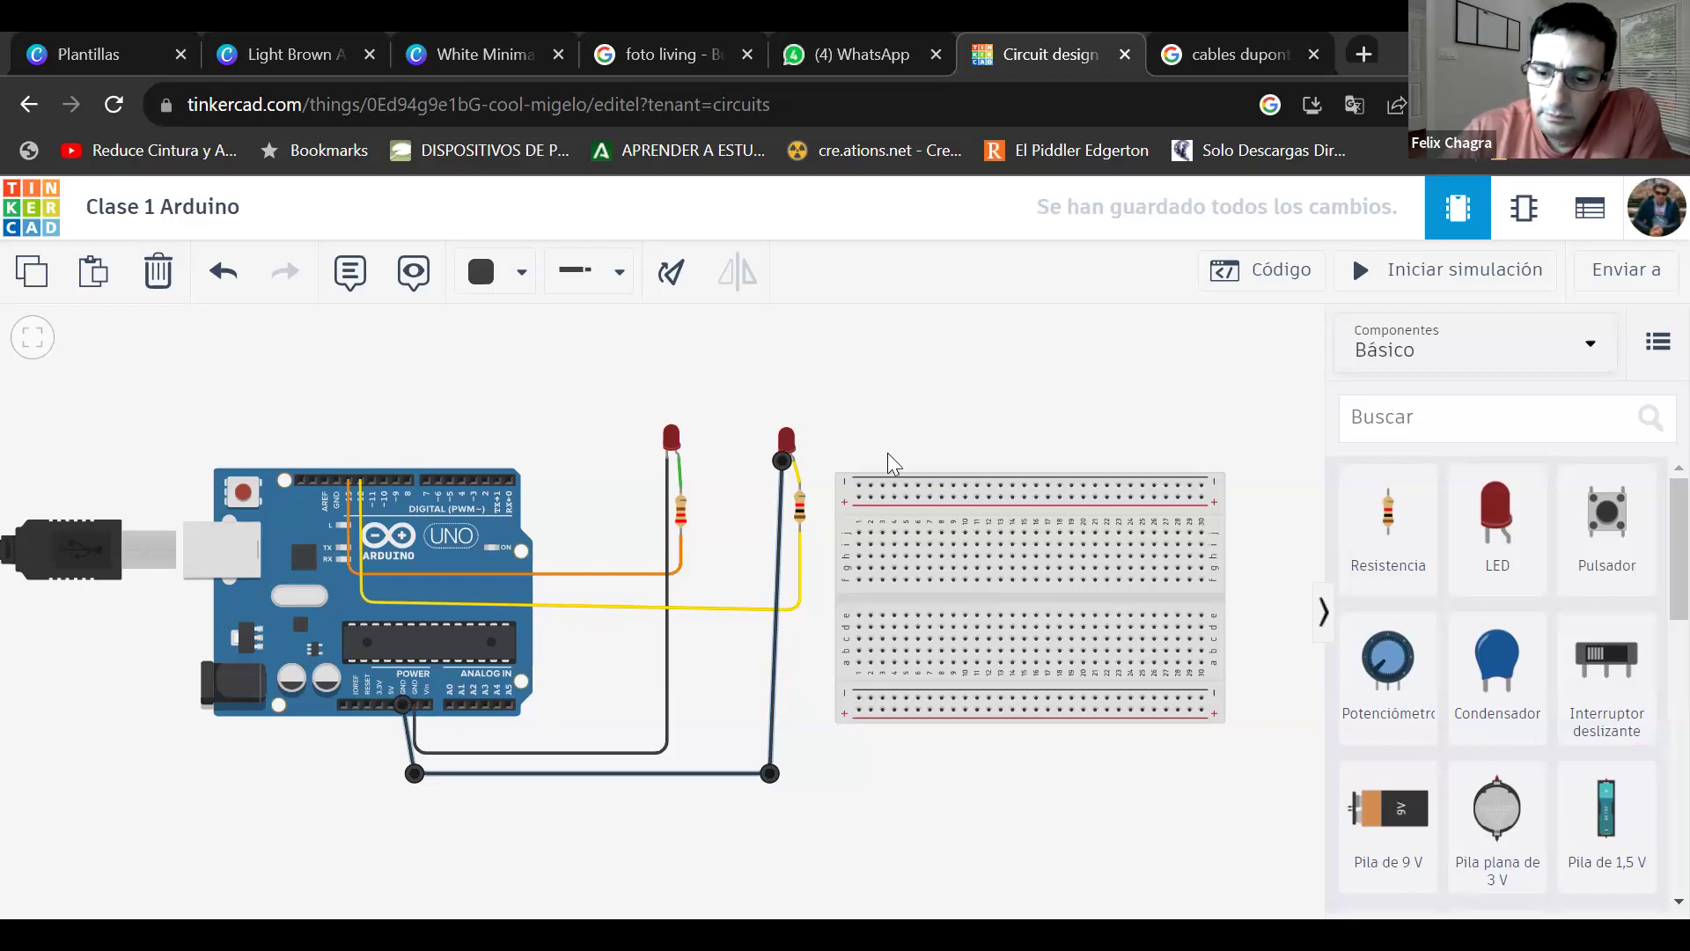
{"action": "key", "text": "Delete"}
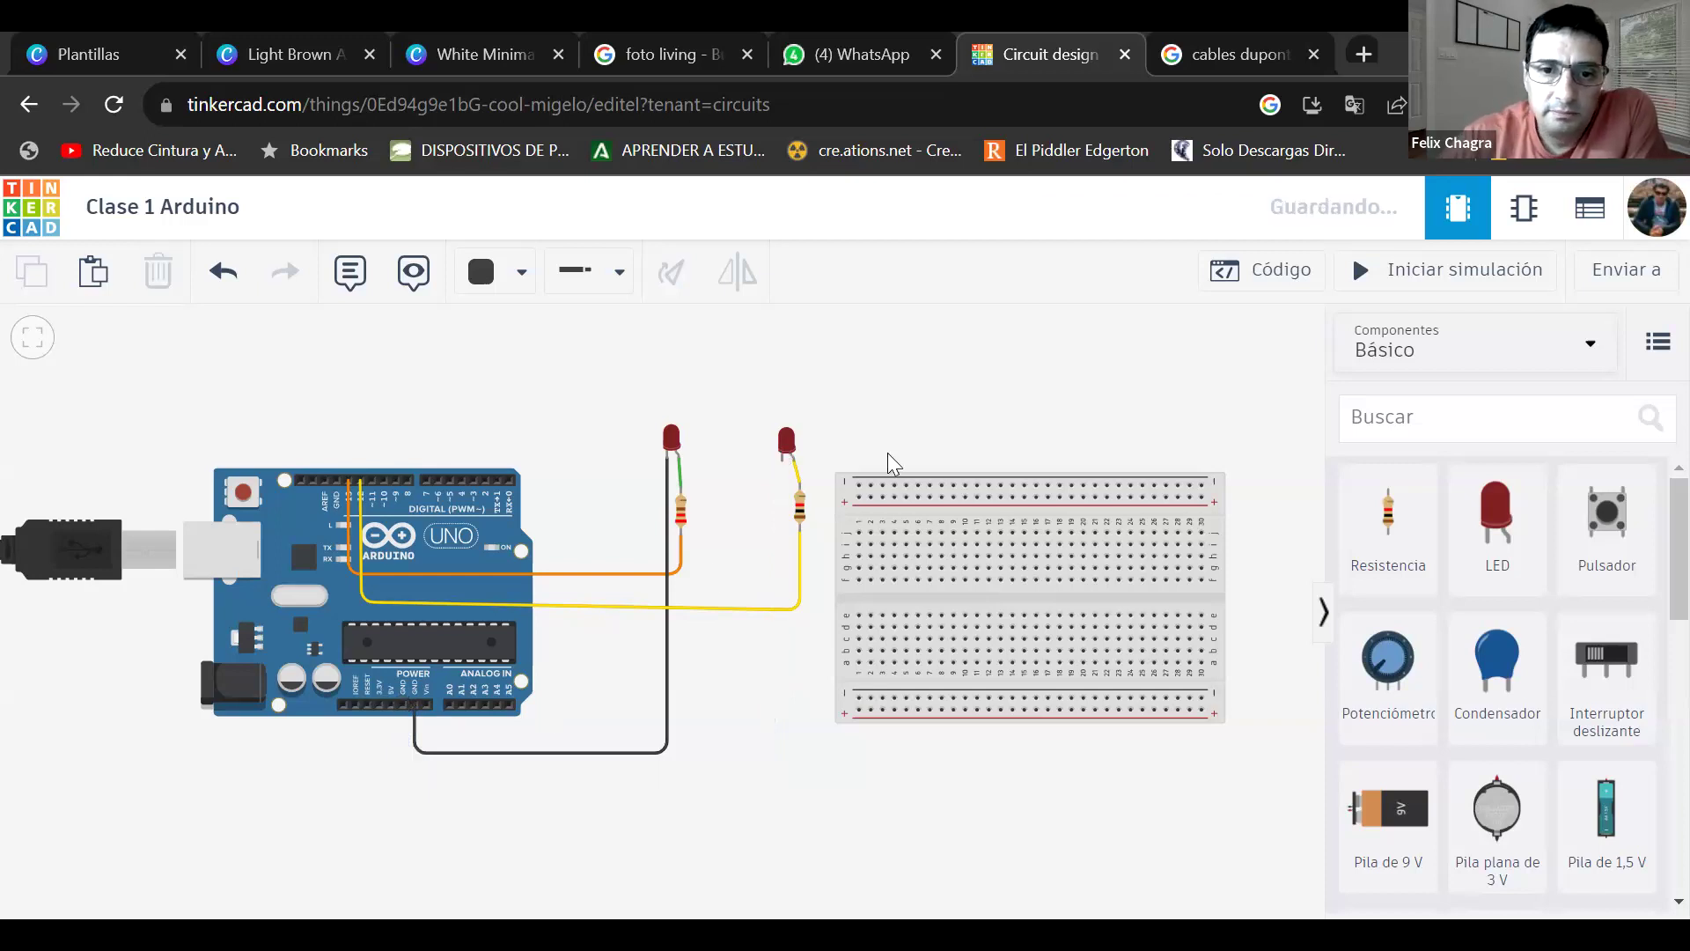
{"action": "left_click", "coordinate": [783, 463]}
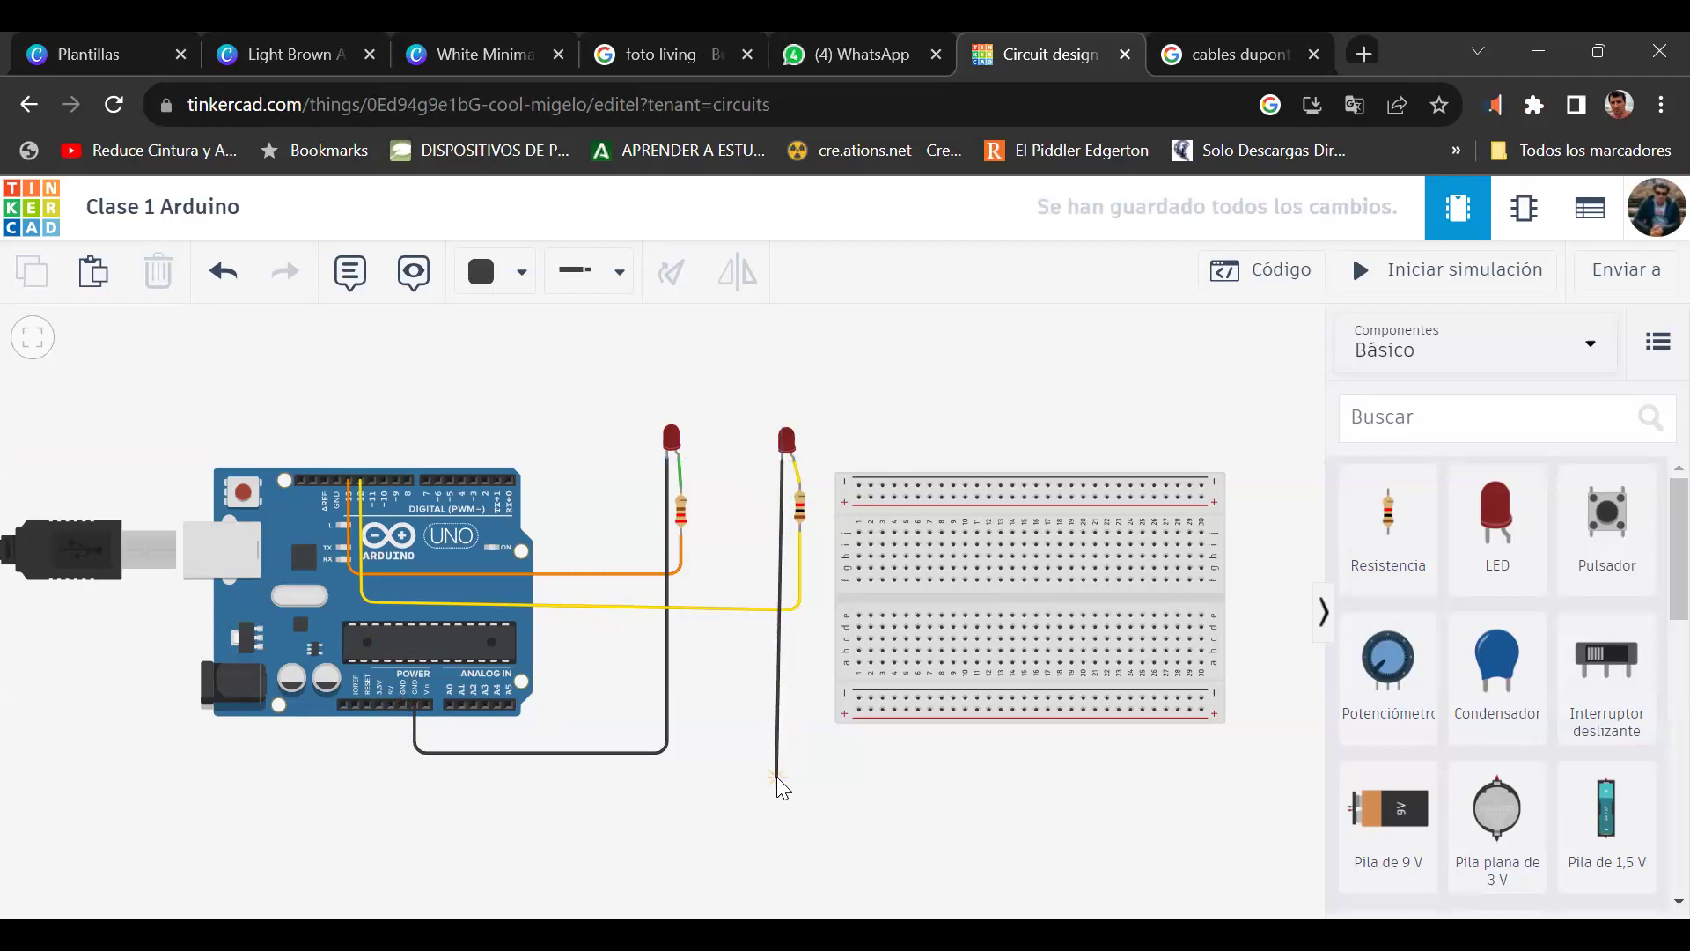
{"action": "left_click", "coordinate": [409, 778]}
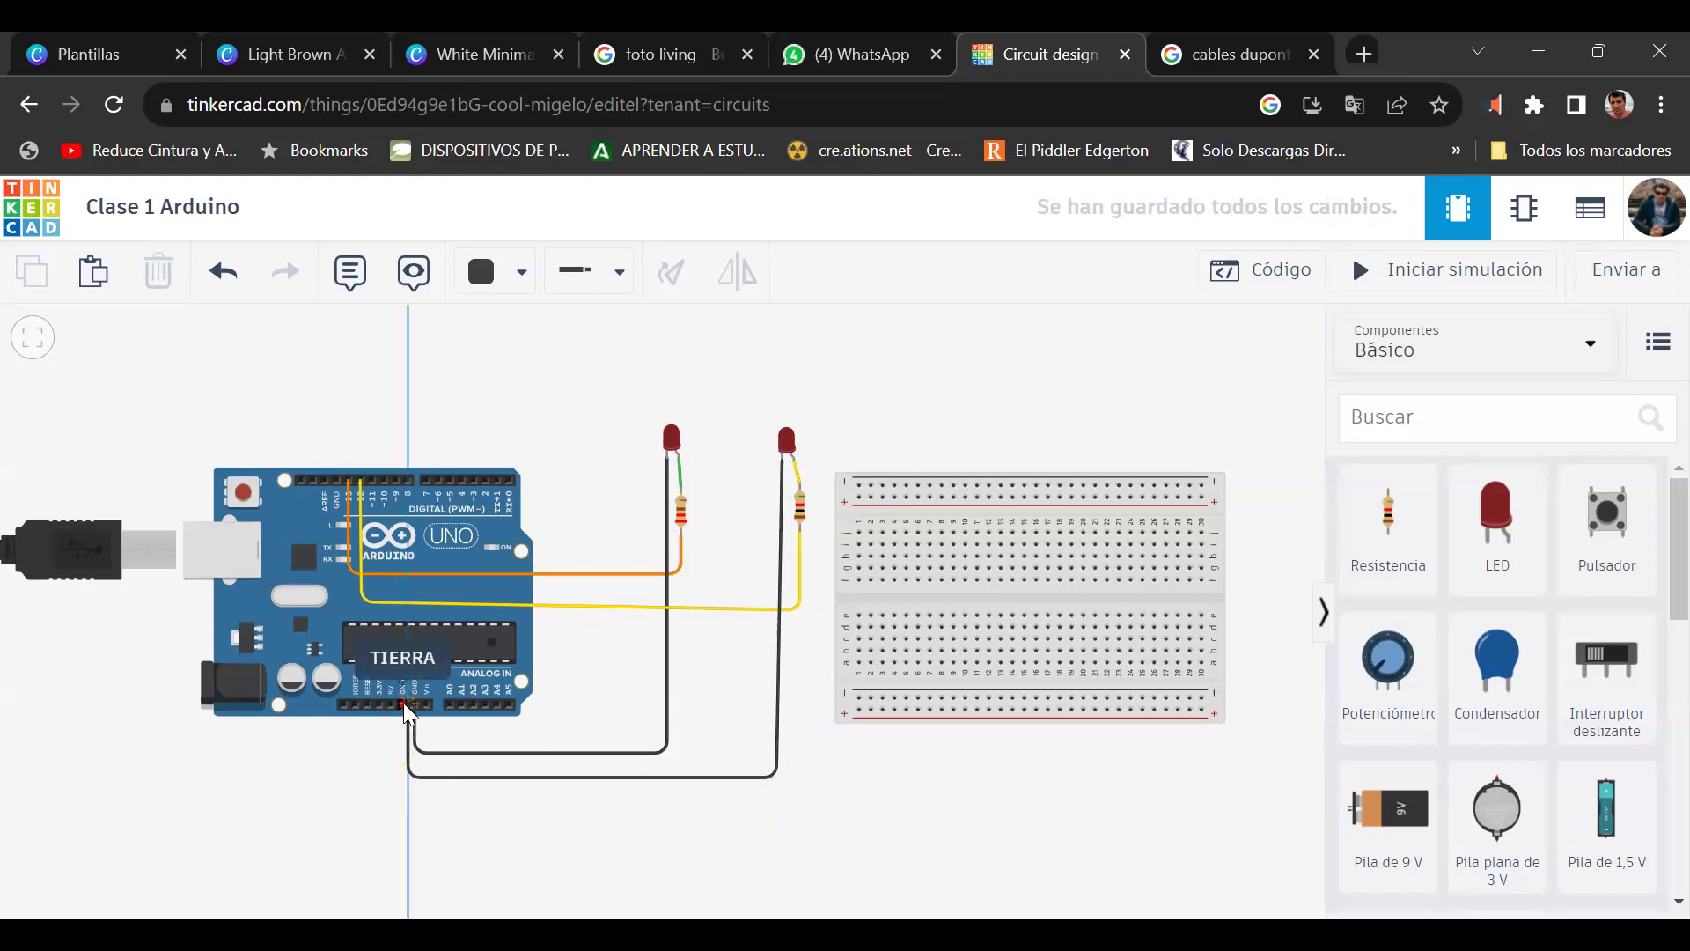
{"action": "left_click", "coordinate": [407, 709]}
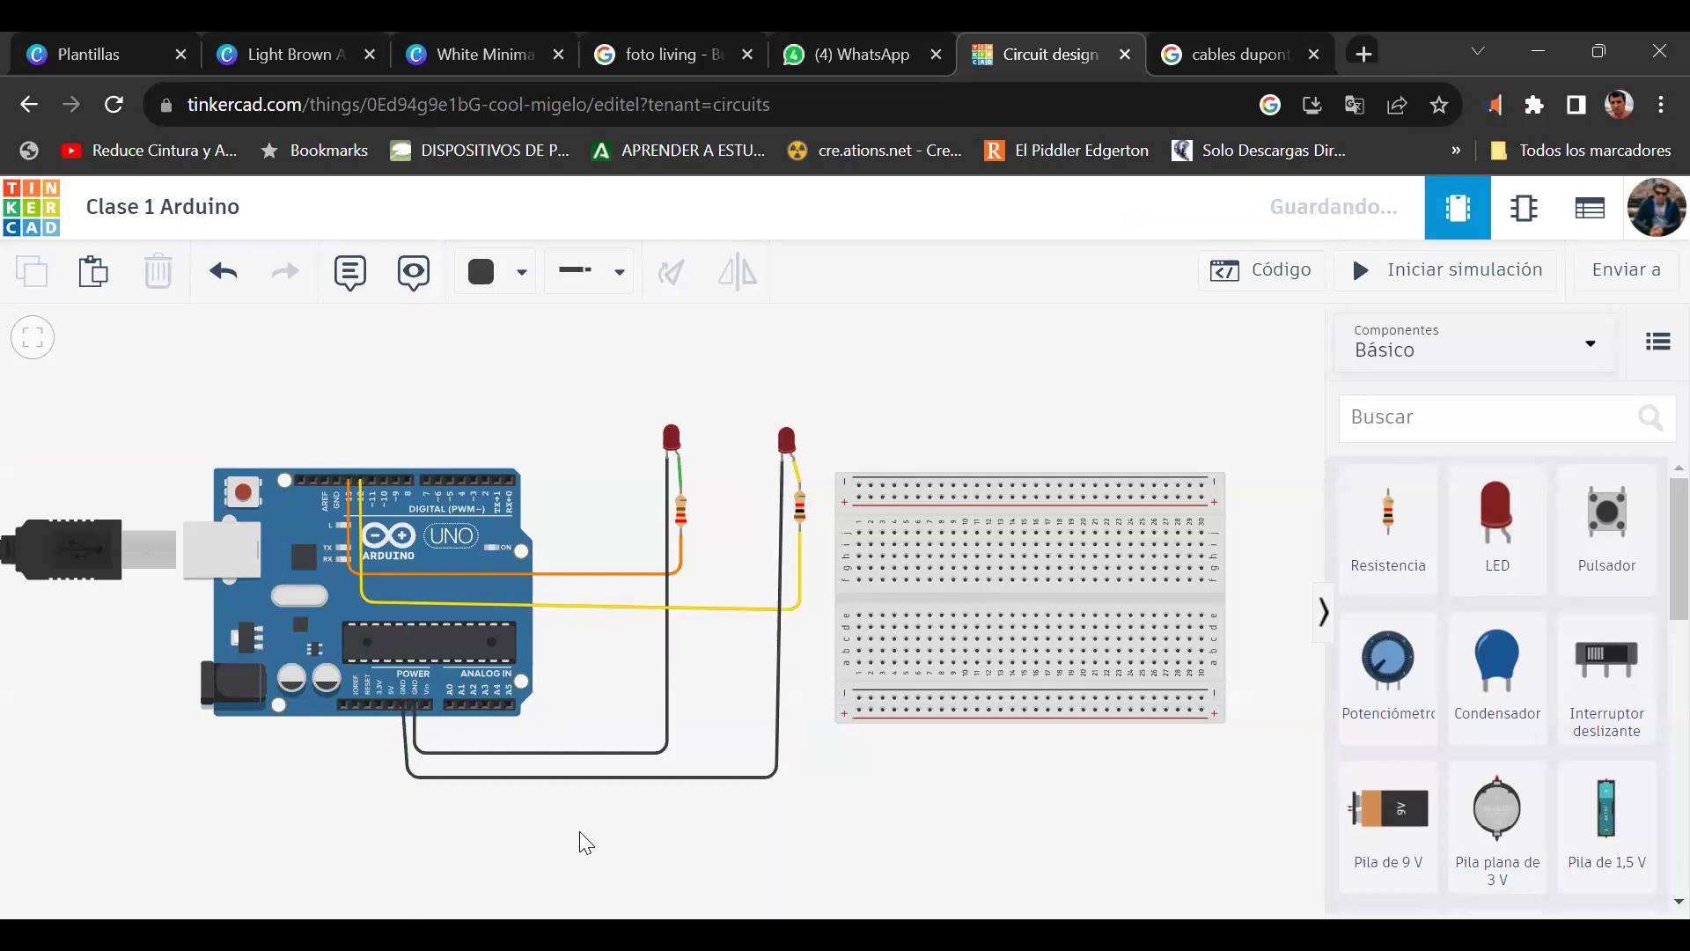